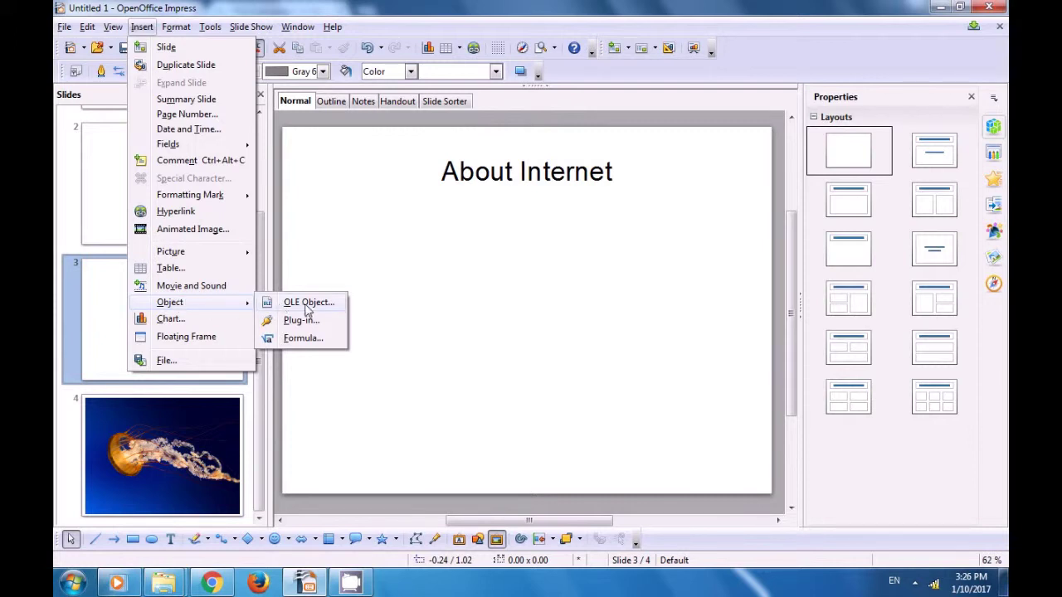
# - Insert a new OpenOffice 4.1.0 Spreadsheet OLE object on the About Internet slide
pyautogui.click(307, 304)
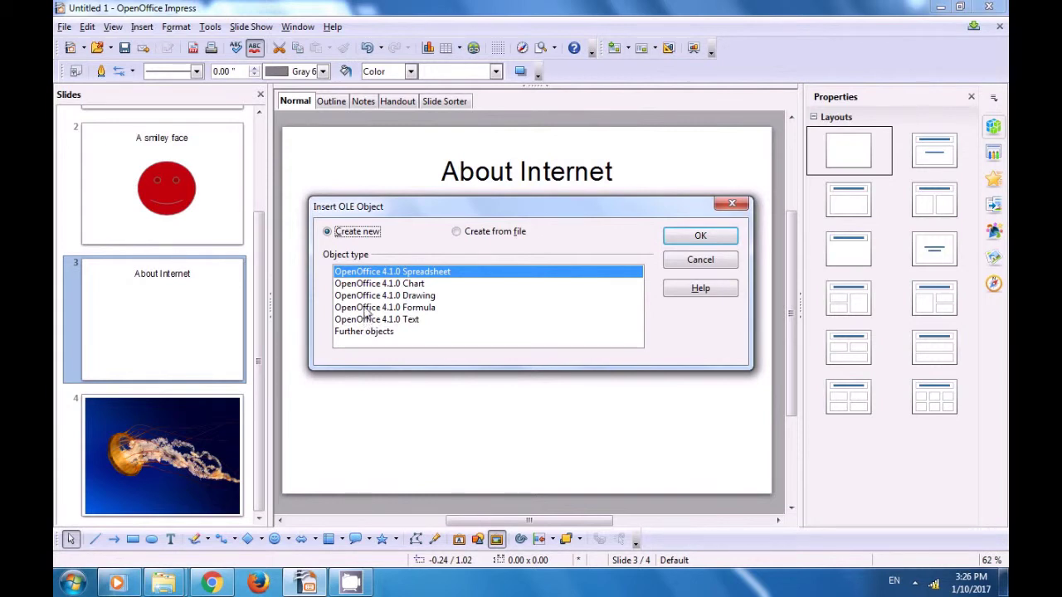
pyautogui.click(365, 299)
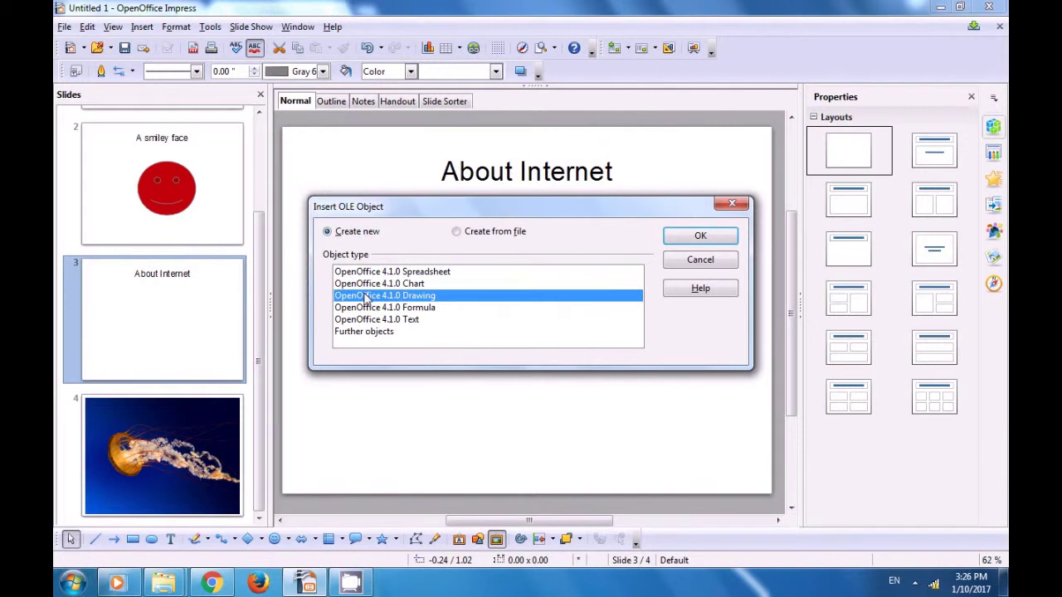
pyautogui.click(370, 308)
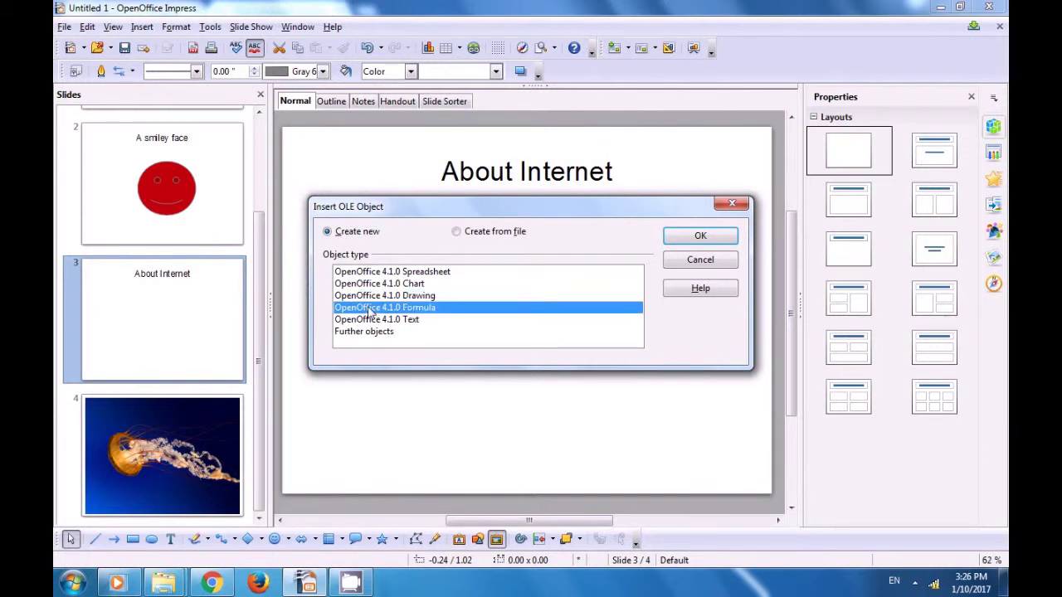
pyautogui.click(370, 272)
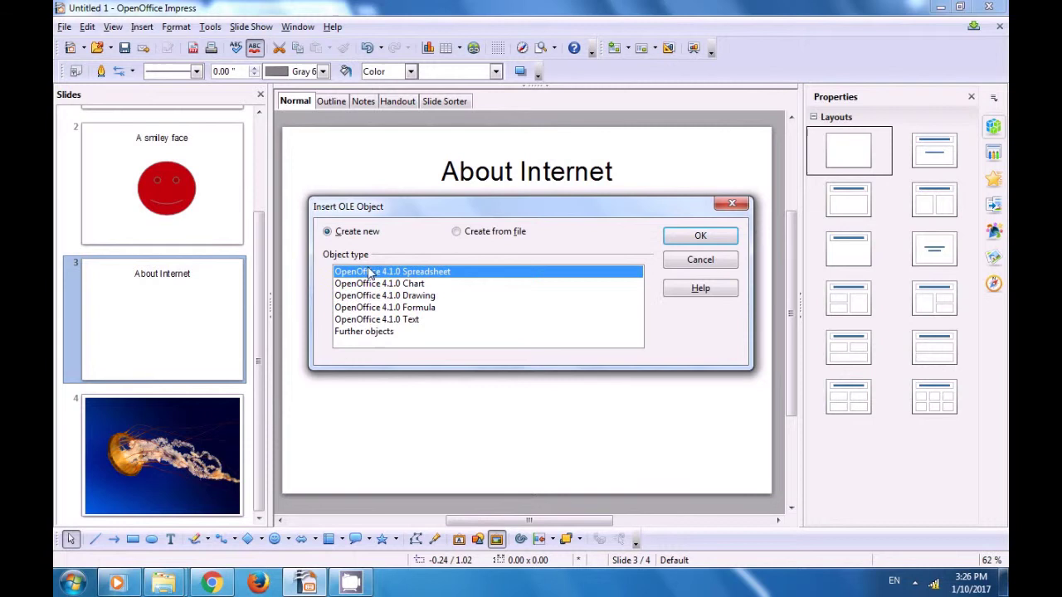
pyautogui.click(700, 238)
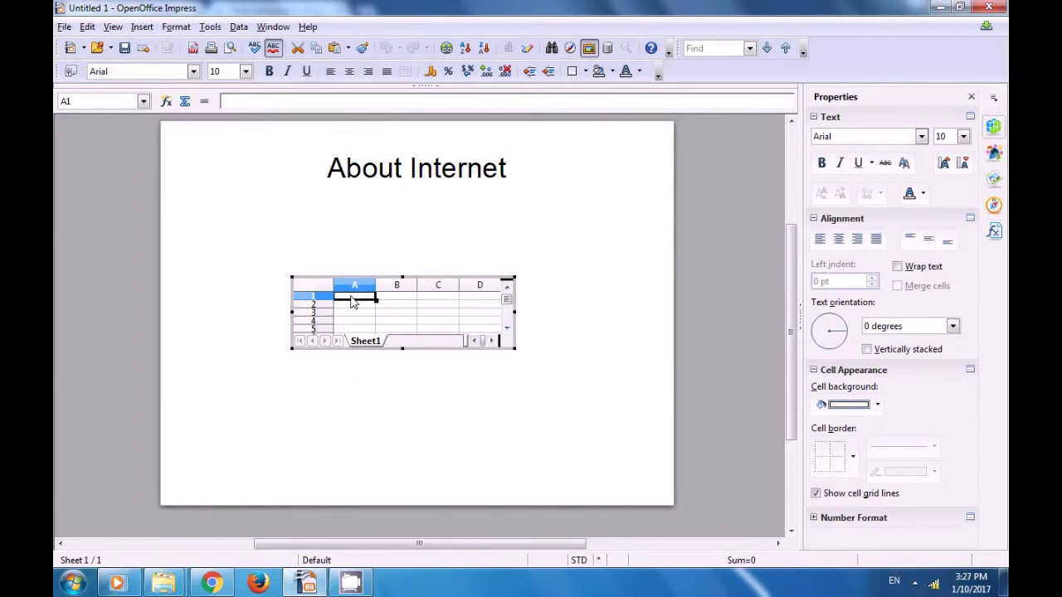
# - Fill cells A1 to D1 of the embedded spreadsheet with a, b, c and d
pyautogui.write('a')
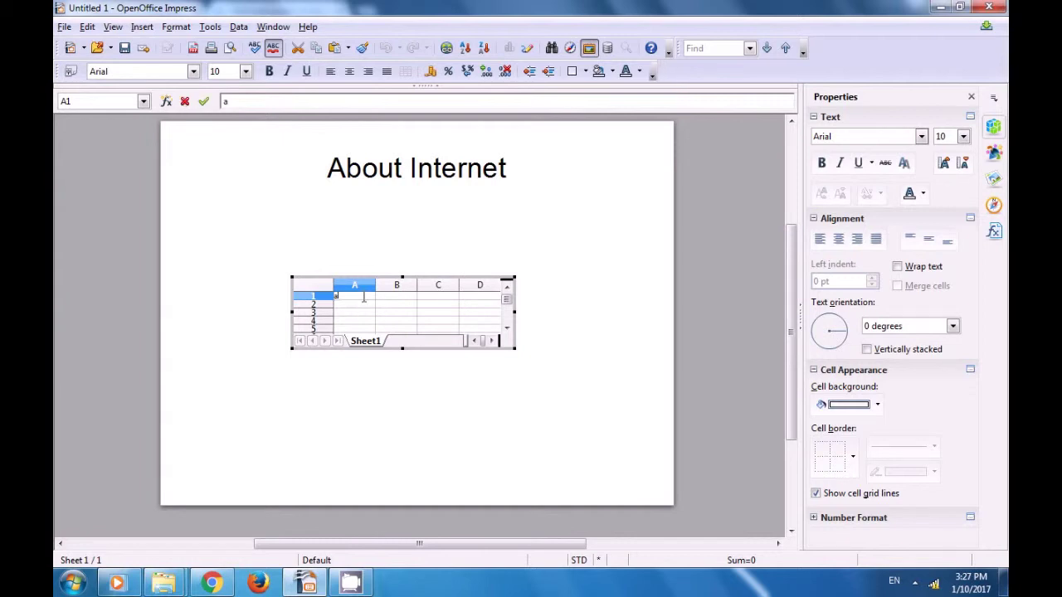
pyautogui.click(394, 300)
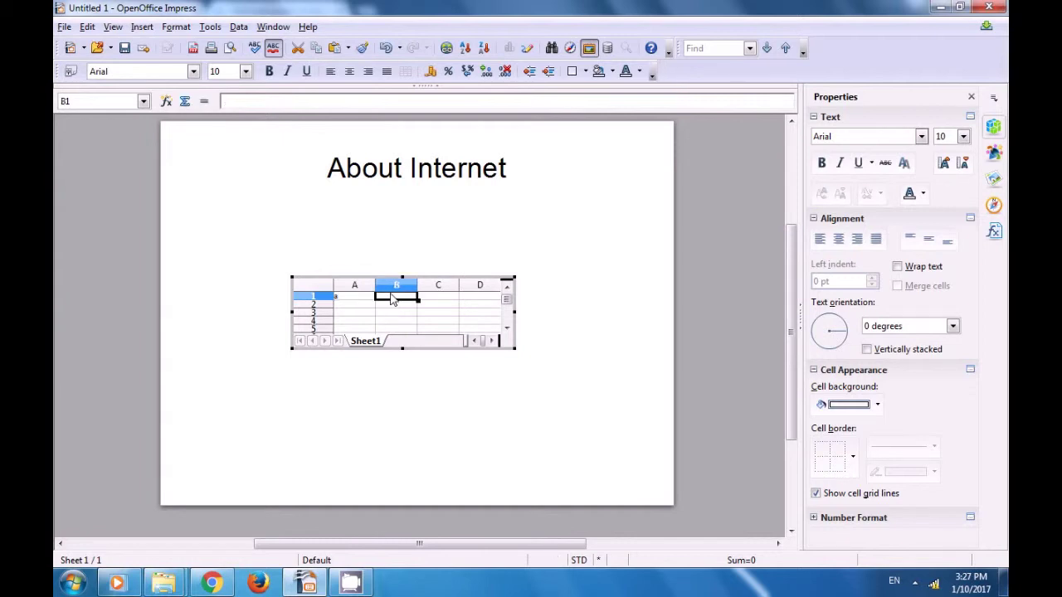
pyautogui.write('b')
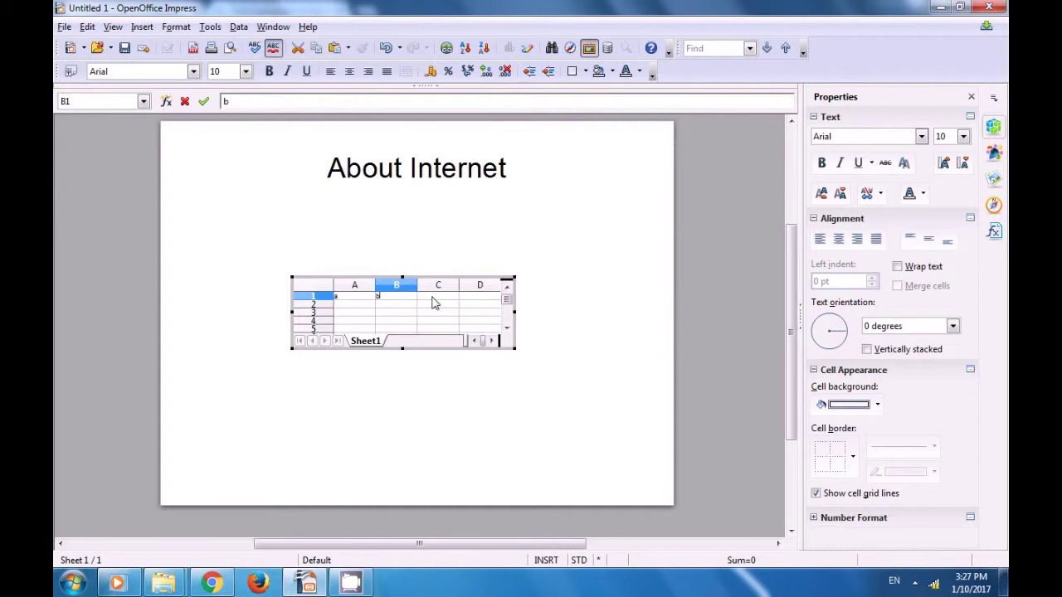
pyautogui.click(432, 298)
pyautogui.write('c')
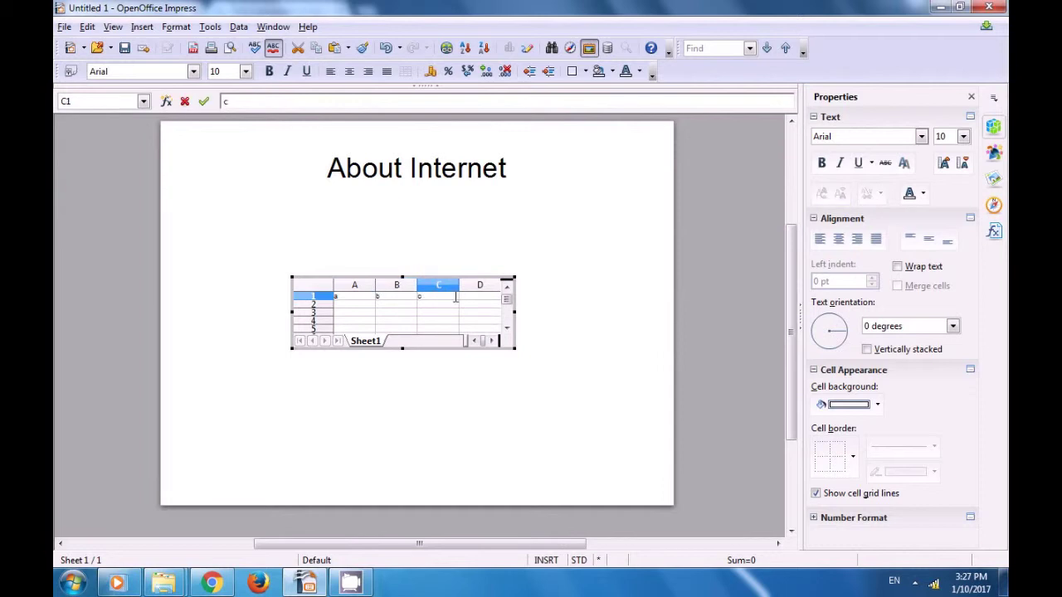
pyautogui.click(477, 300)
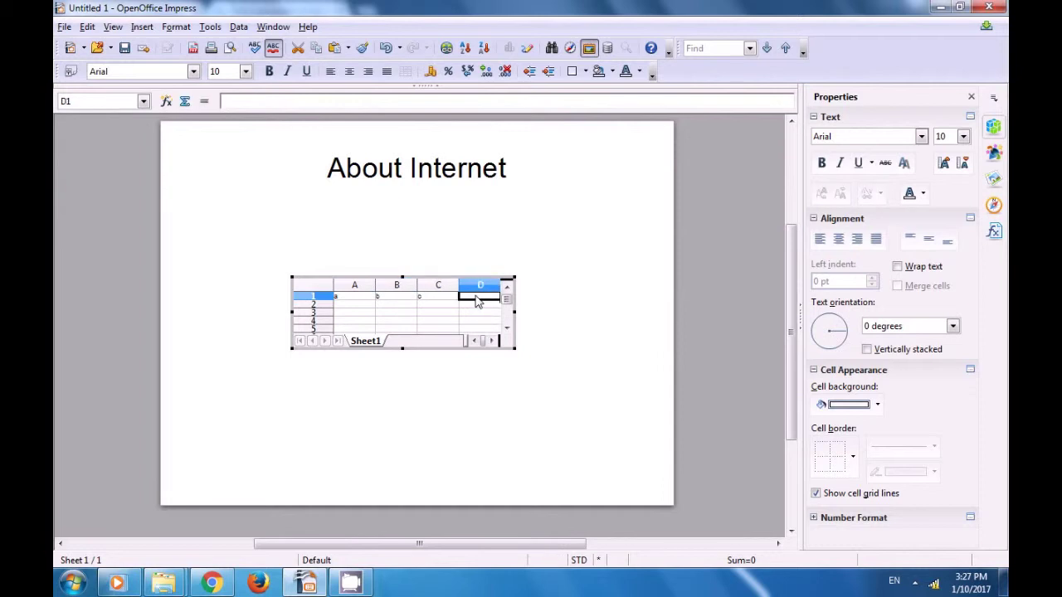
pyautogui.write('d')
# - Fill cells A2 to D2 of the embedded spreadsheet with 1, 2, 3 and 4, and return to the slide
pyautogui.click(355, 307)
pyautogui.write('1')
pyautogui.click(403, 304)
pyautogui.write('2')
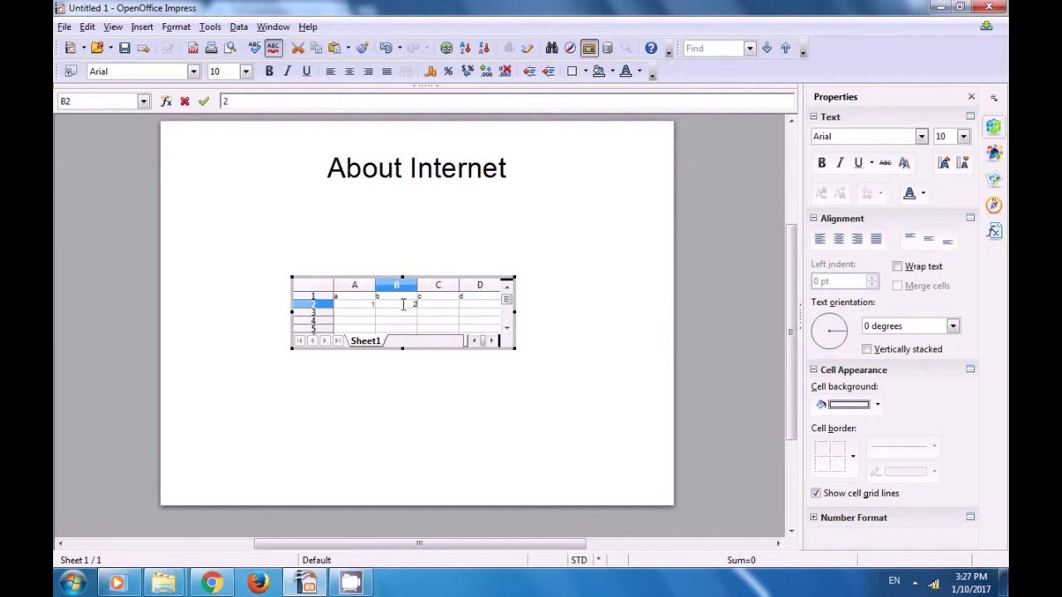
pyautogui.click(436, 306)
pyautogui.write('3')
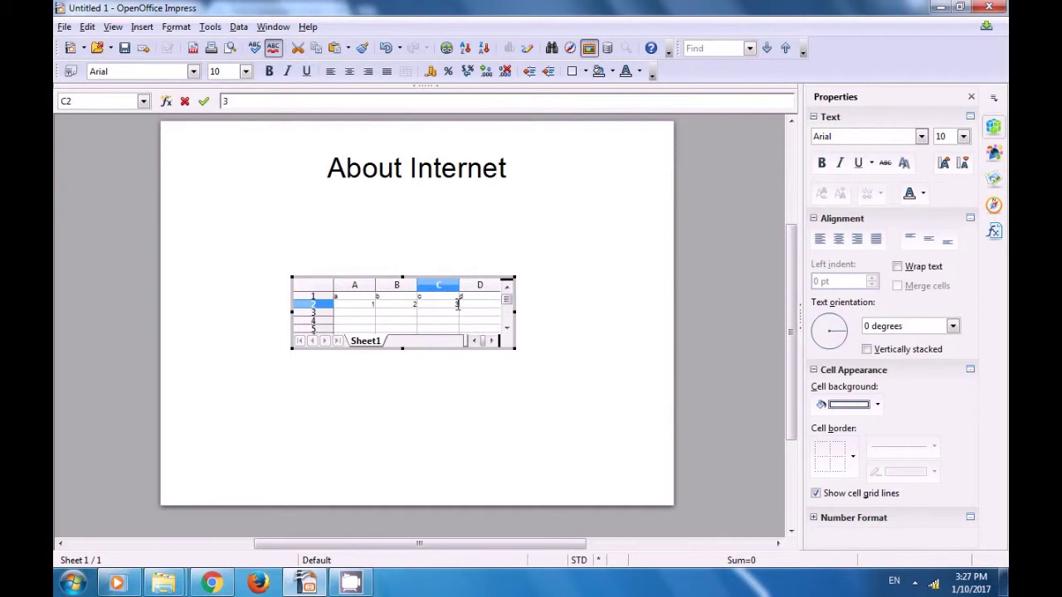
pyautogui.click(471, 307)
pyautogui.write('4')
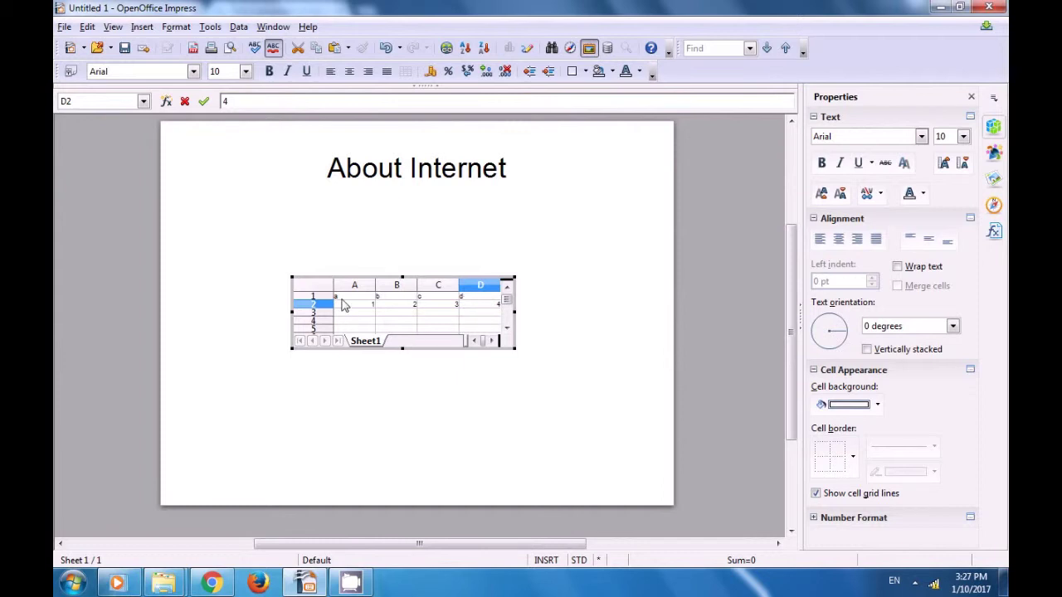
pyautogui.click(419, 400)
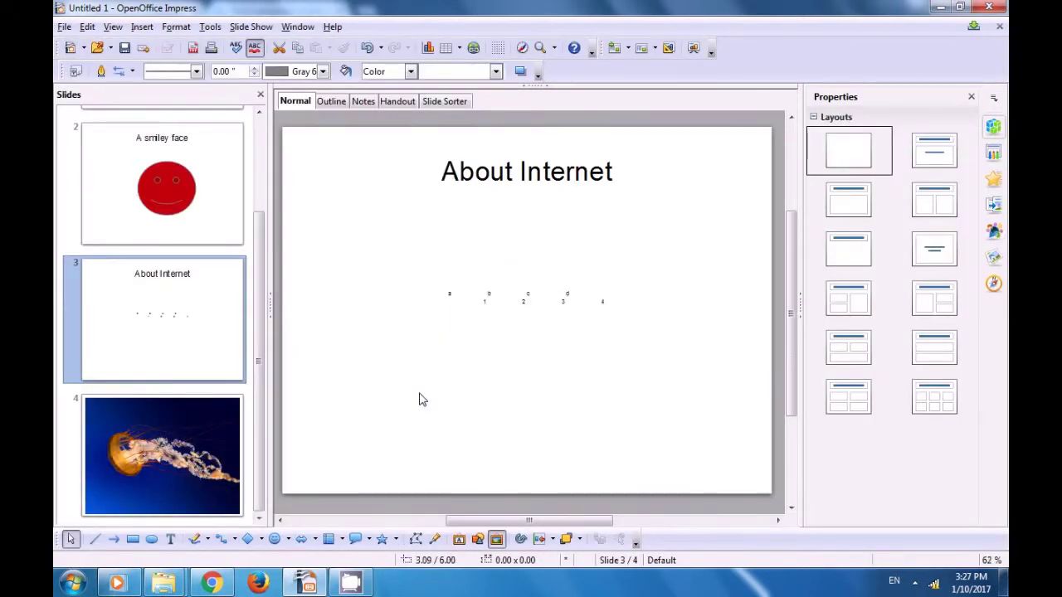
# - Reopen the embedded spreadsheet for editing to view its cells, and return to the slide
pyautogui.click(496, 307)
pyautogui.click(488, 300)
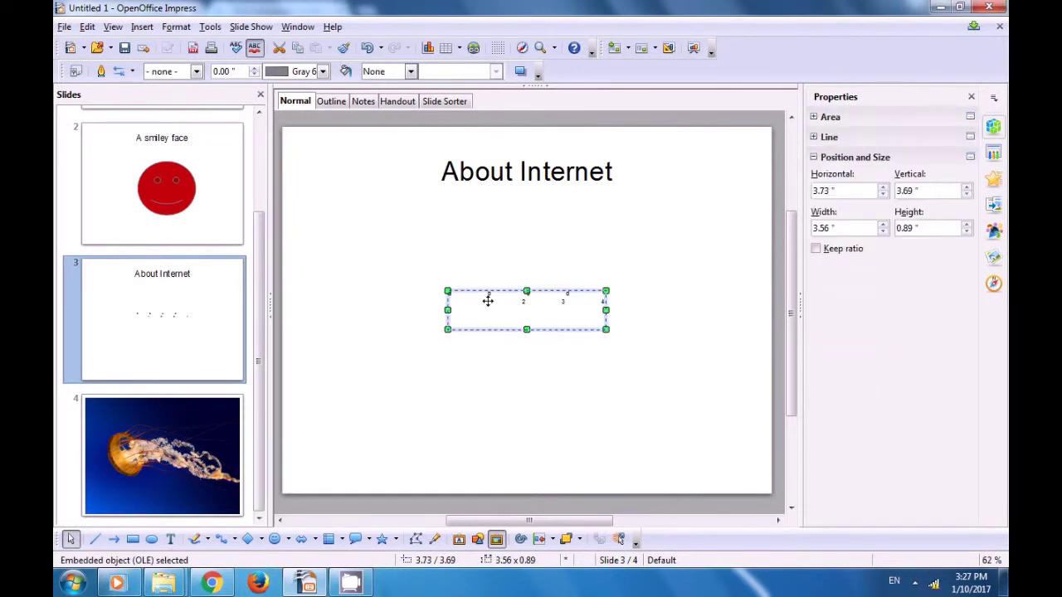
pyautogui.click(488, 300)
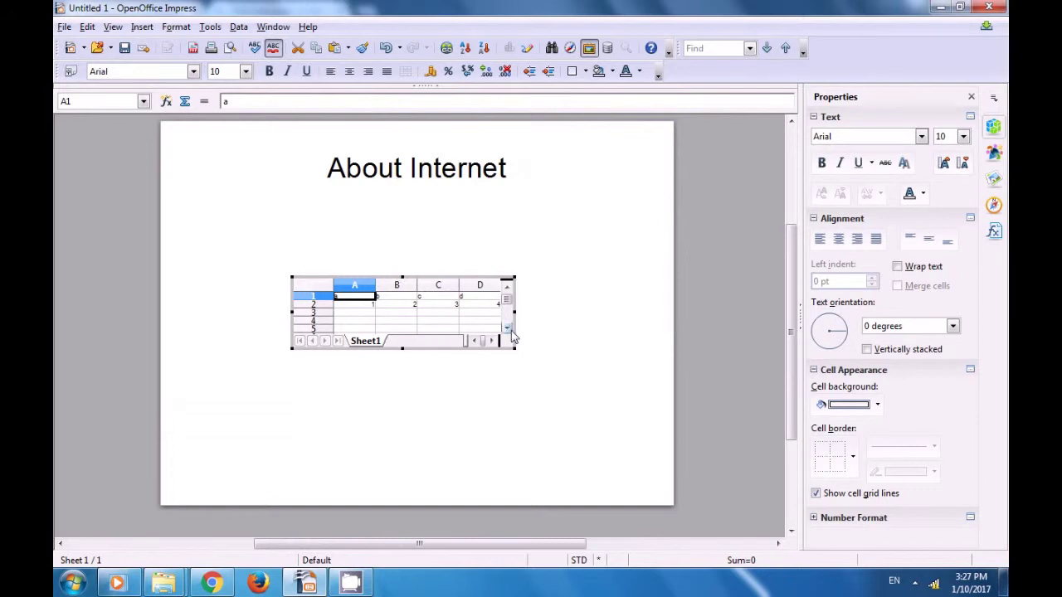
pyautogui.click(377, 376)
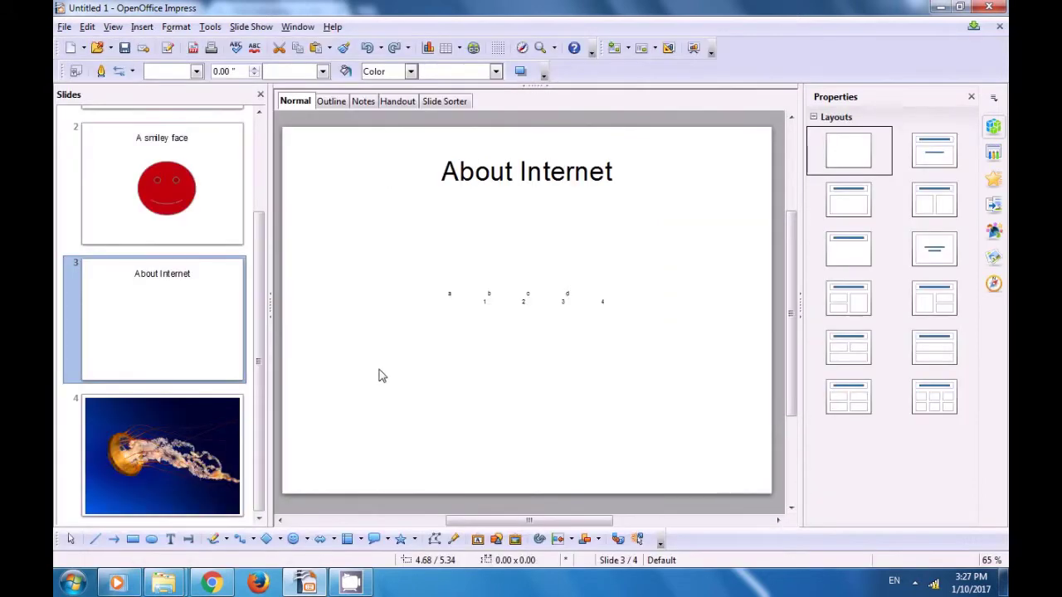
# - Try to insert an OLE object of type Further objects, created from the Koala file in Sample Pictures
pyautogui.click(142, 27)
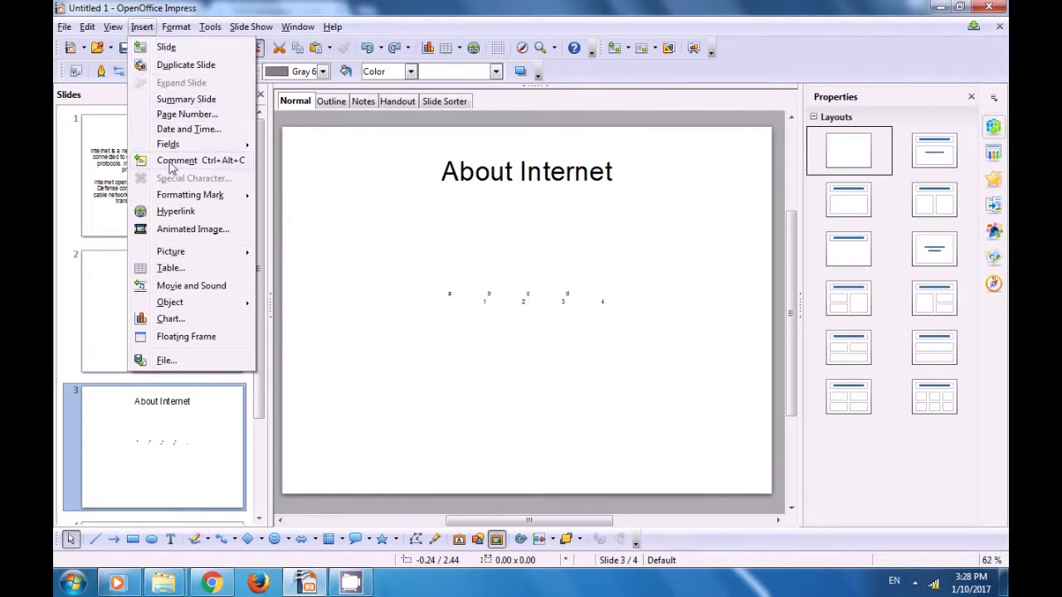
pyautogui.moveTo(195, 306)
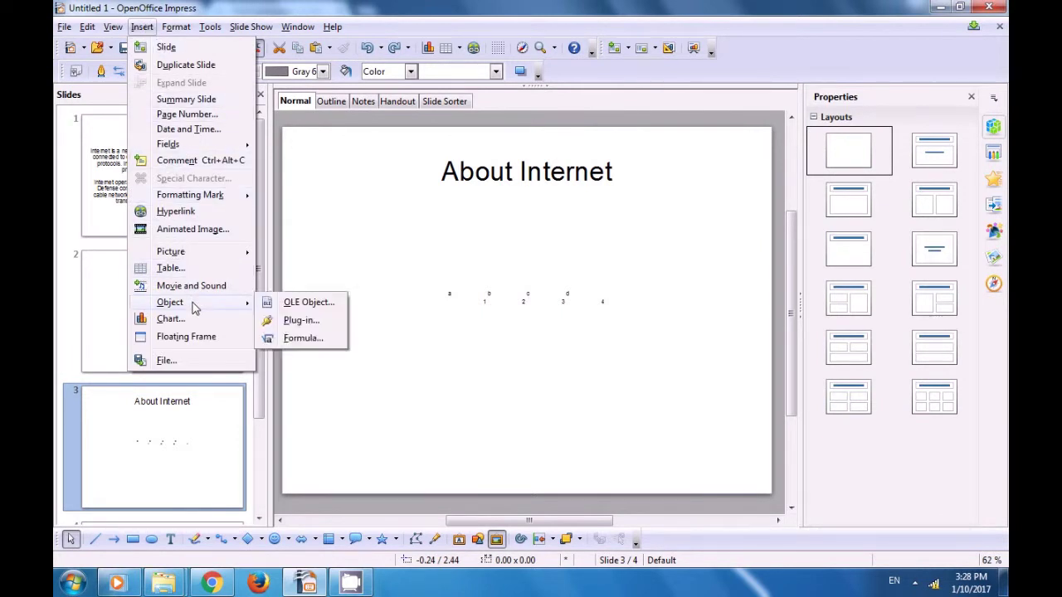
pyautogui.click(301, 303)
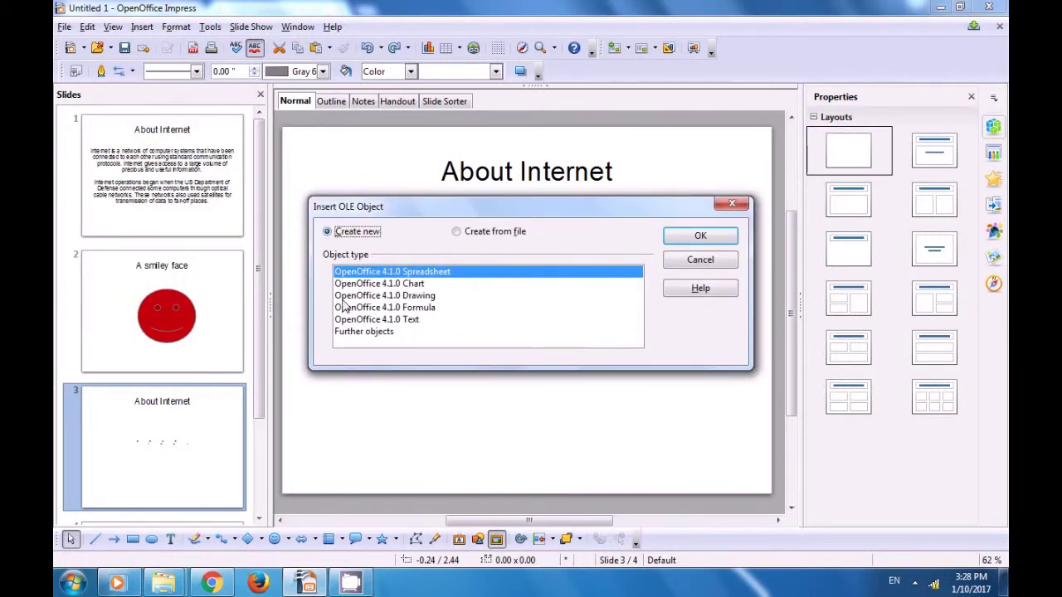
pyautogui.click(366, 334)
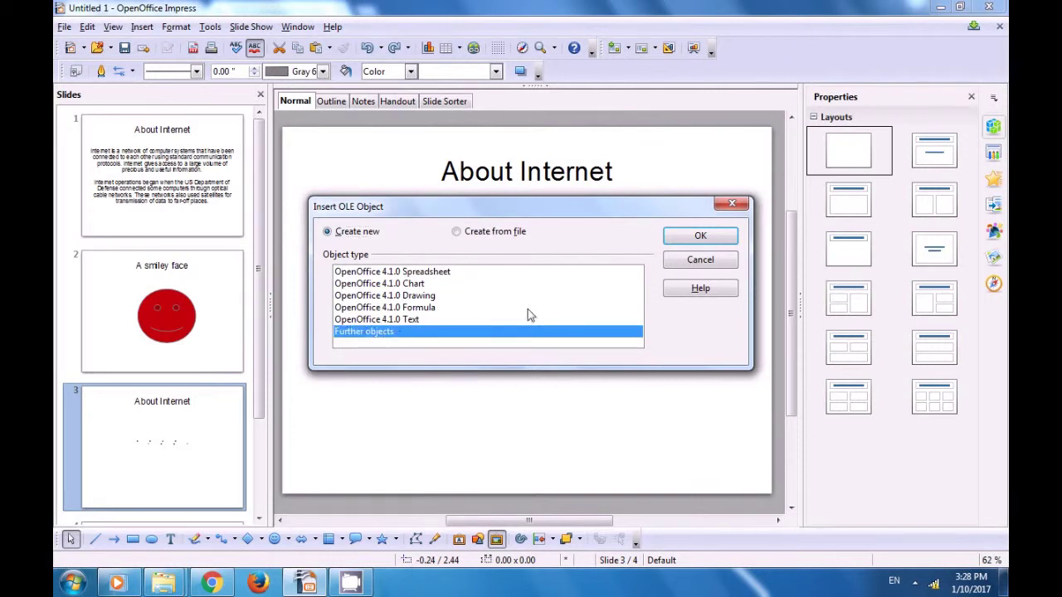
pyautogui.click(666, 238)
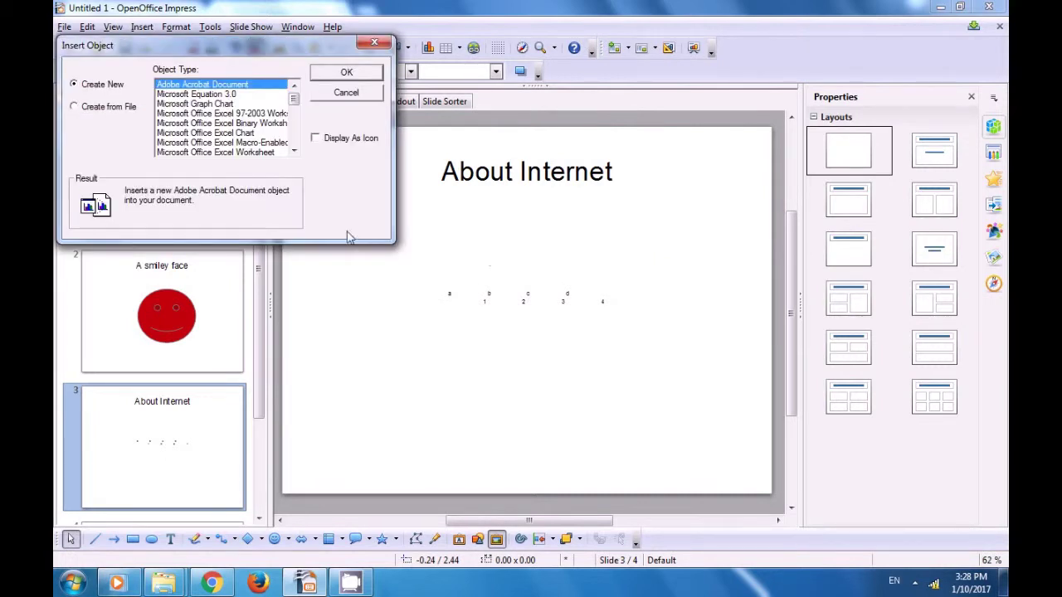
pyautogui.click(74, 108)
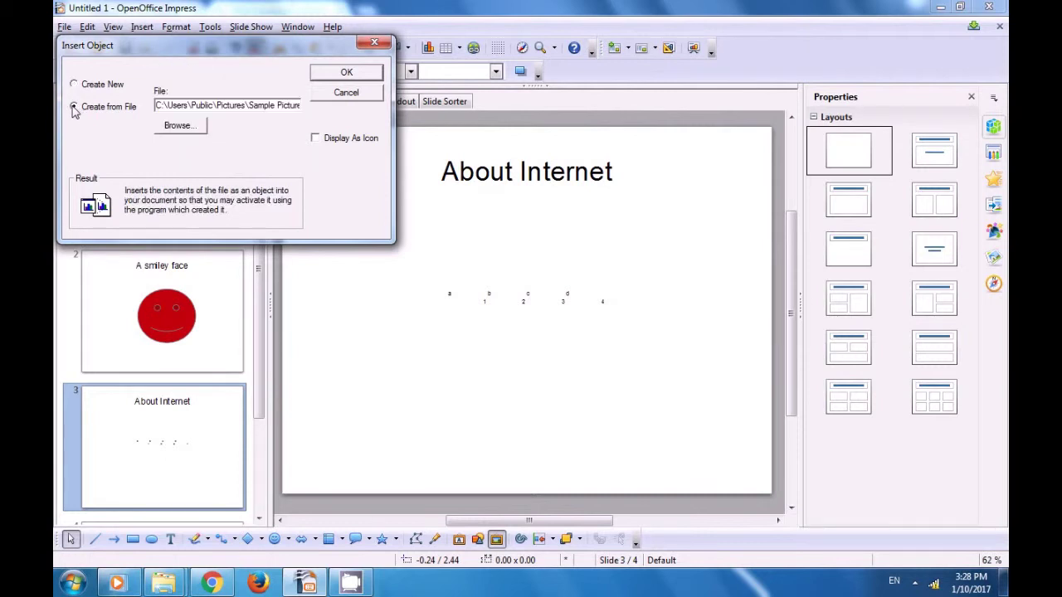
pyautogui.click(181, 131)
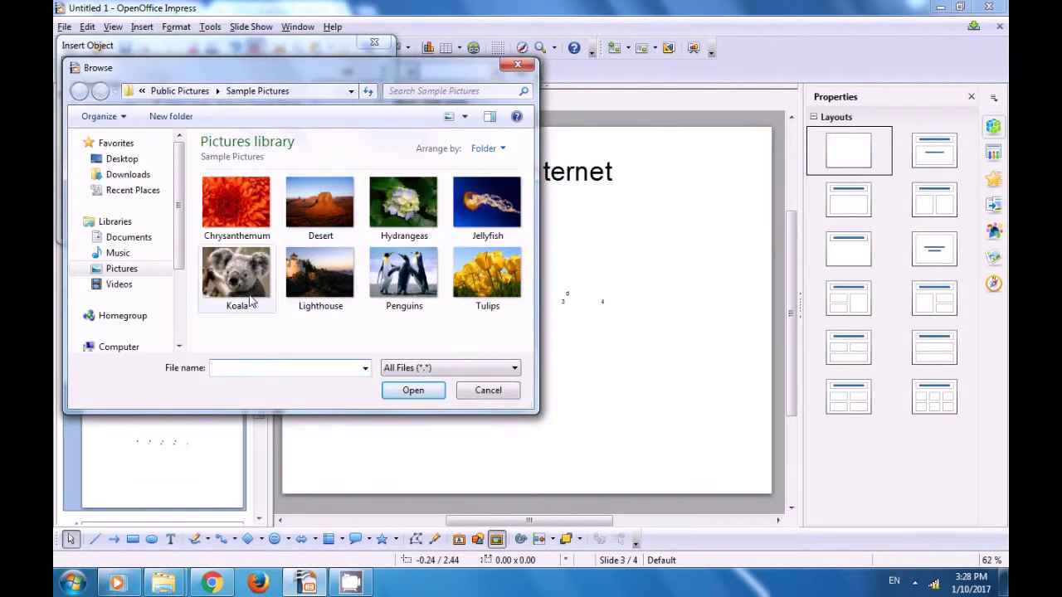
pyautogui.click(238, 285)
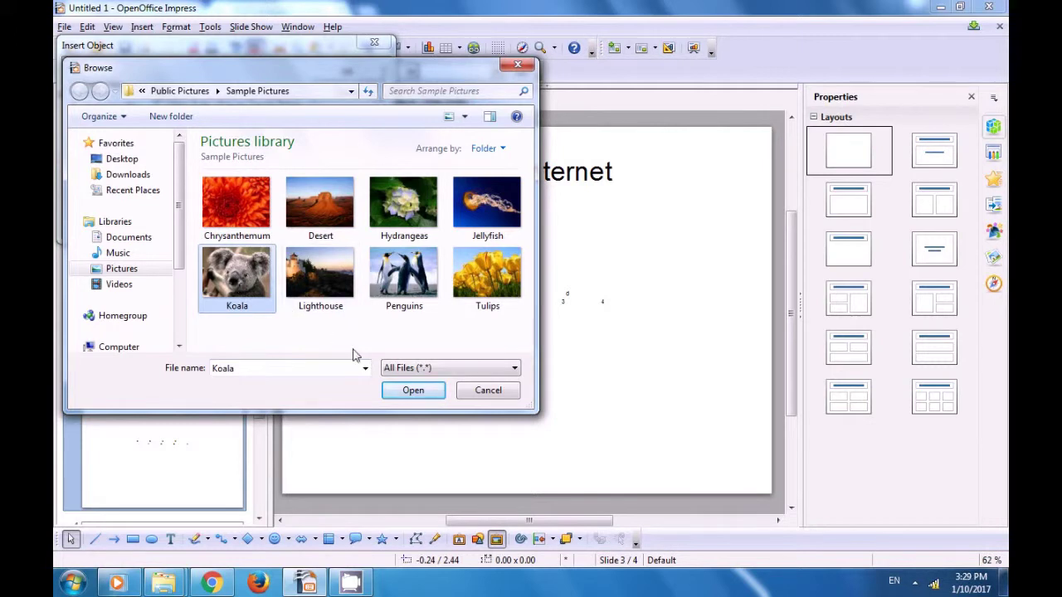
pyautogui.click(413, 391)
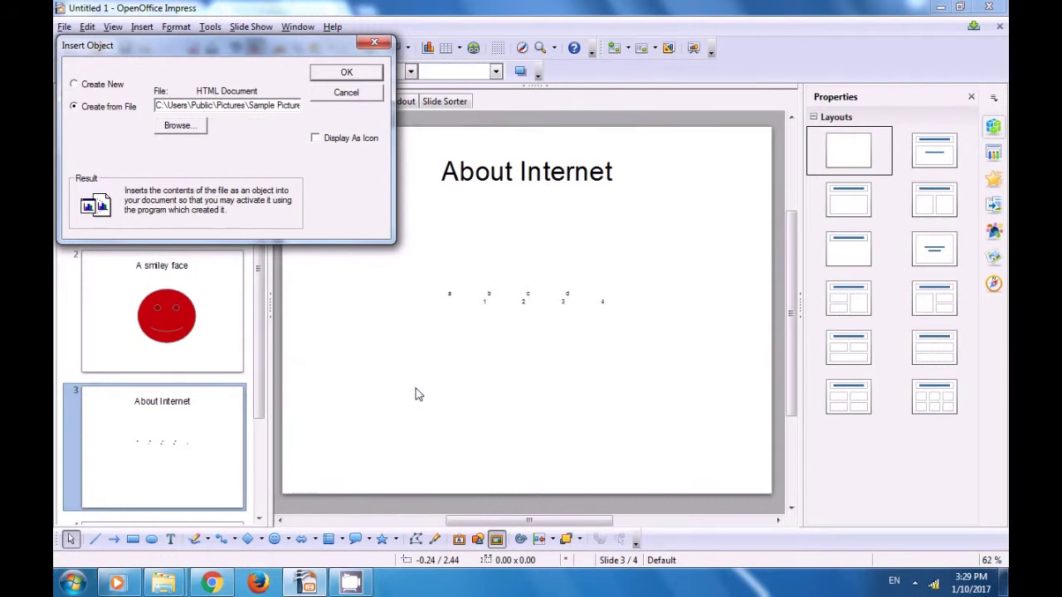
pyautogui.click(347, 73)
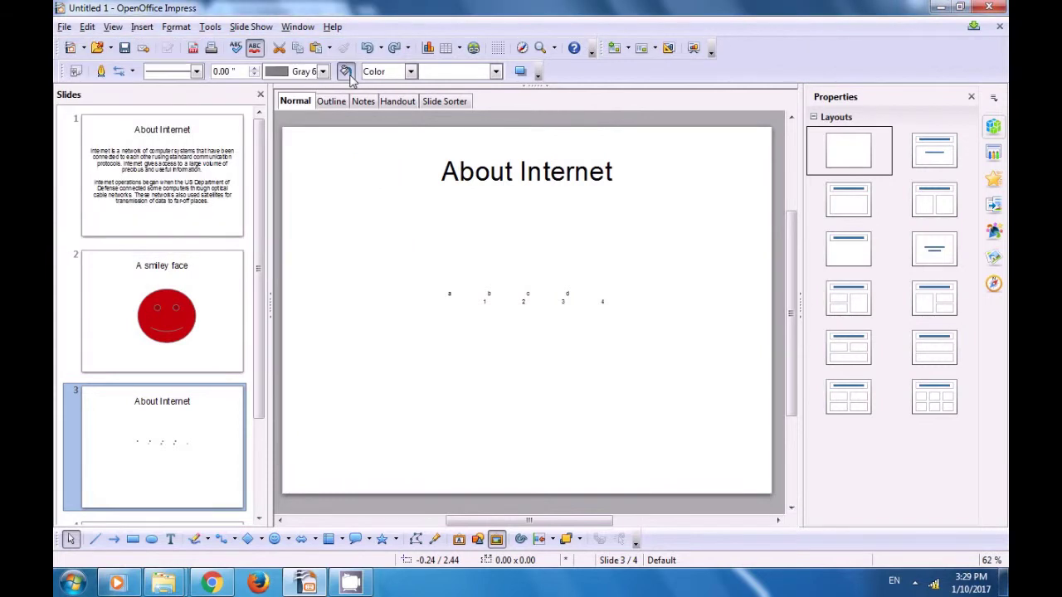
pyautogui.doubleClick(521, 309)
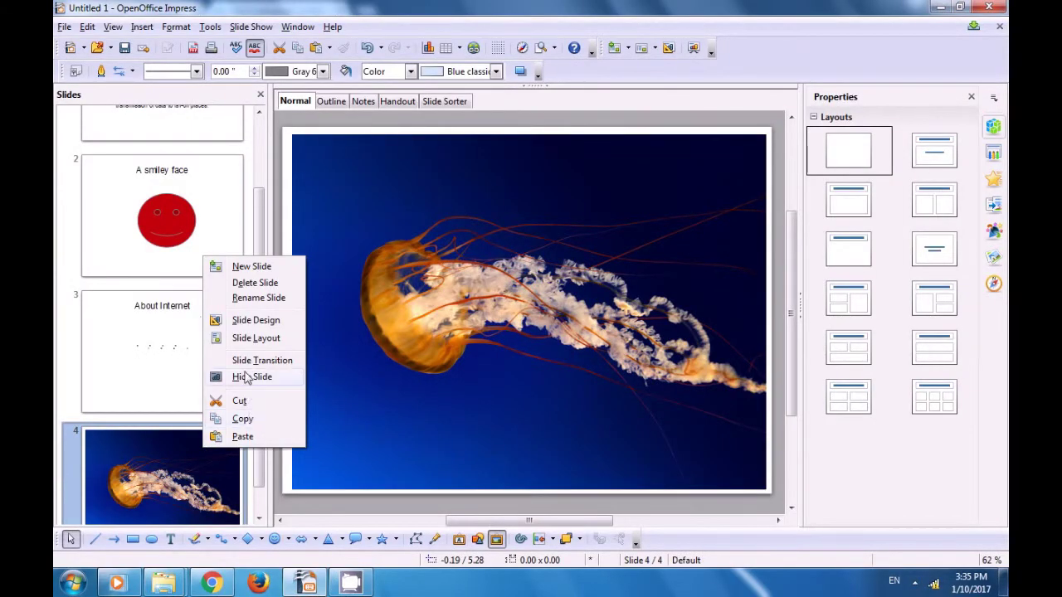
# - Add a blank slide after the jellyfish slide and draw an isosceles triangle on it, about 2.50 by 2.70 inches
pyautogui.click(245, 268)
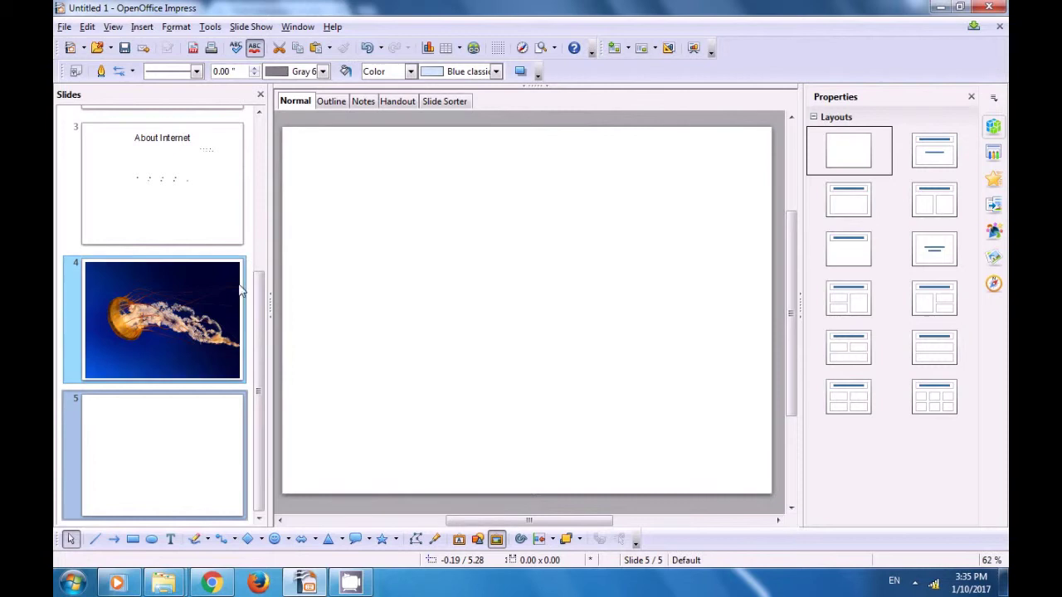
pyautogui.click(430, 379)
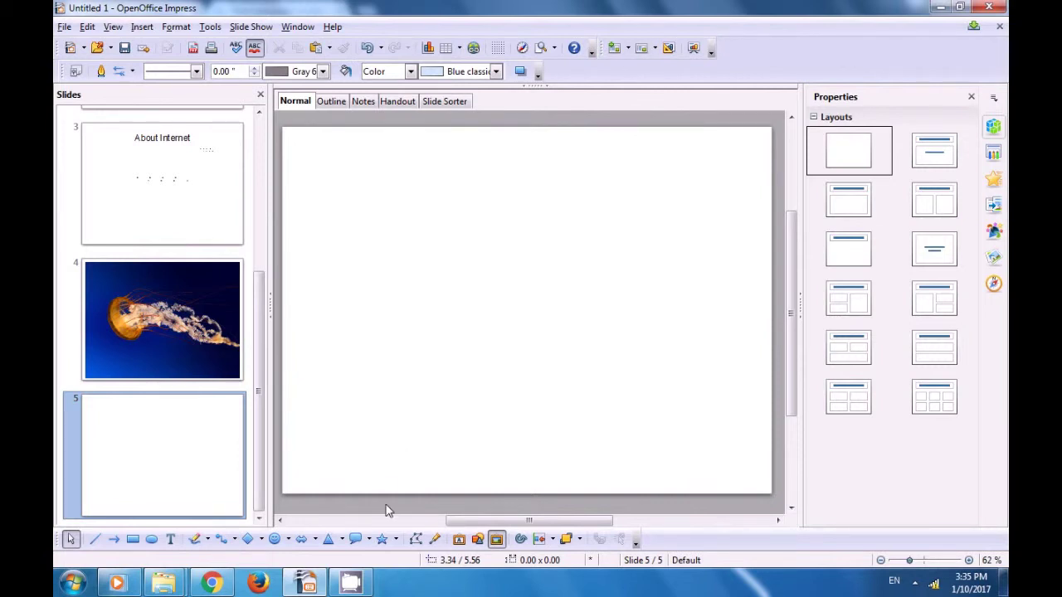
pyautogui.click(329, 541)
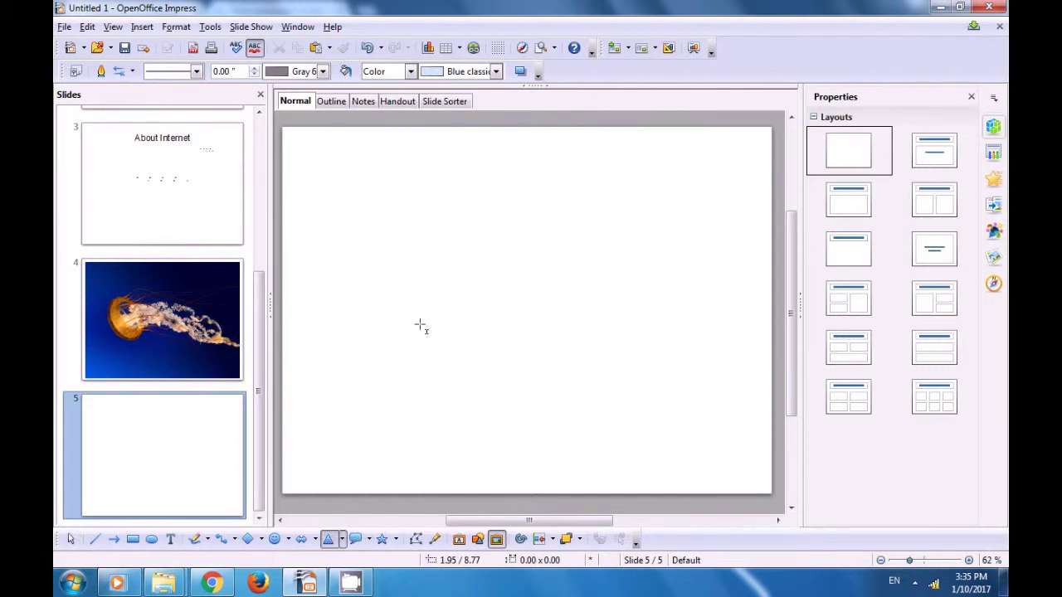
pyautogui.moveTo(460, 225); pyautogui.dragTo(349, 344)
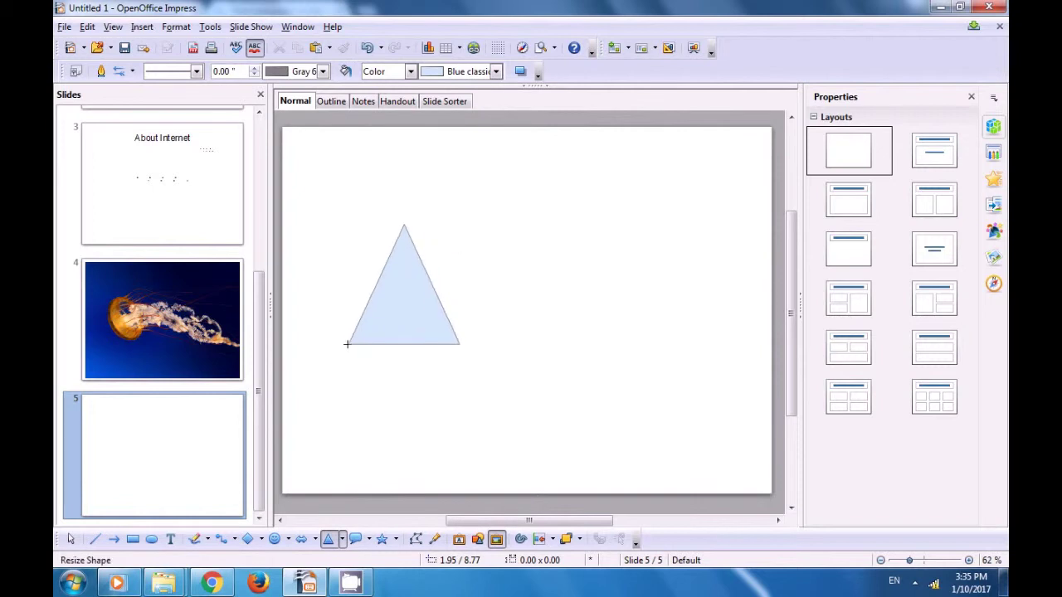
# - Move the triangle to about 4.70 / 2.30 inches and place an identical copy to its left at about 1.30 / 2.20 inches
pyautogui.moveTo(409, 318); pyautogui.dragTo(550, 324)
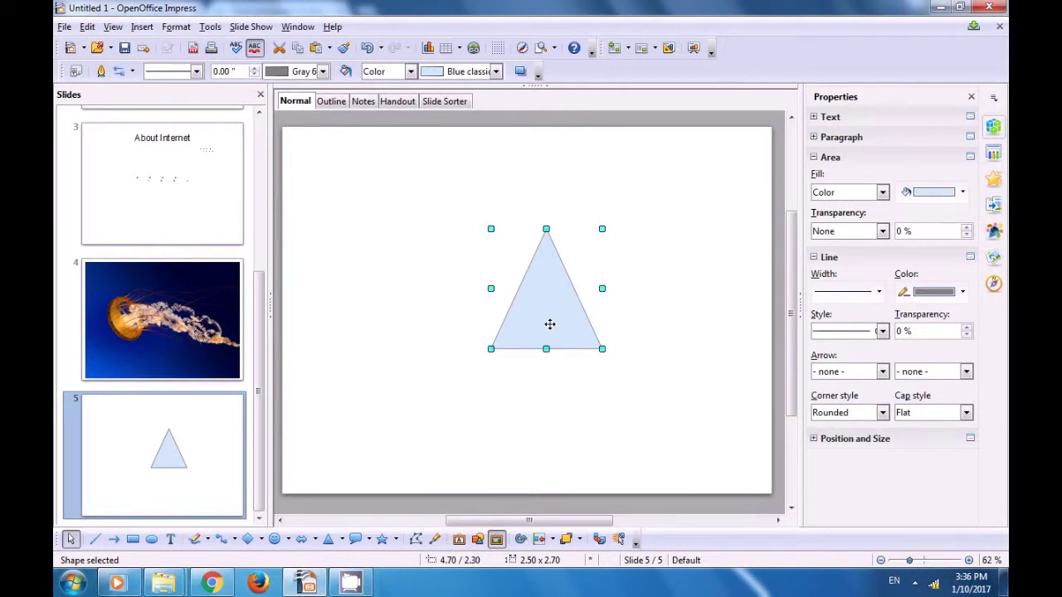
pyautogui.moveTo(549, 324); pyautogui.dragTo(397, 321)
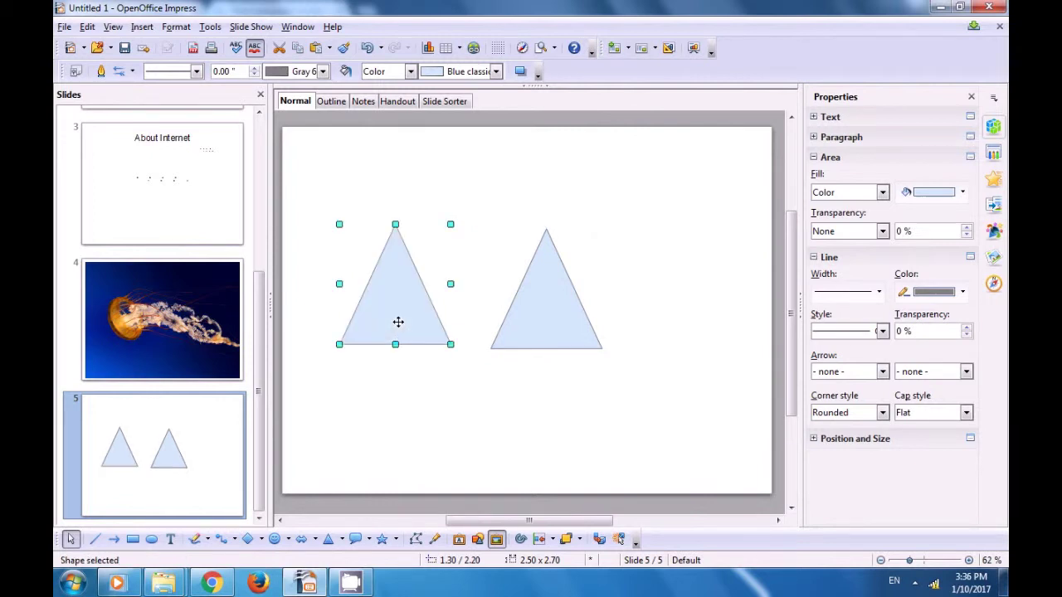
pyautogui.click(536, 329)
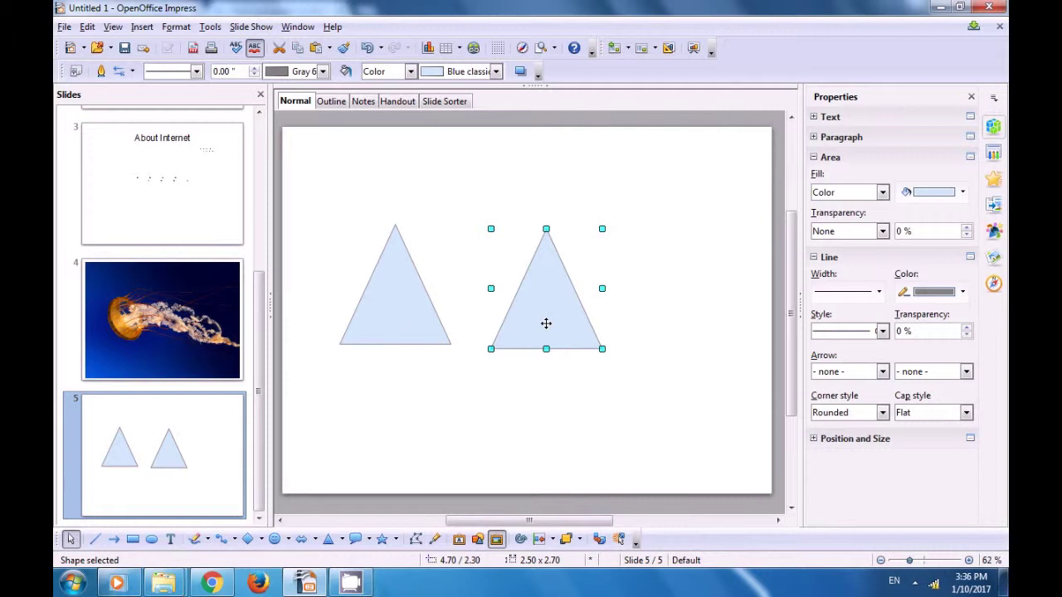
# - Set the right triangle's position to X 5.80 and Y 2.82 inches, measured from its upper-left base point
pyautogui.click(414, 327)
pyautogui.click(536, 332)
pyautogui.click(175, 29)
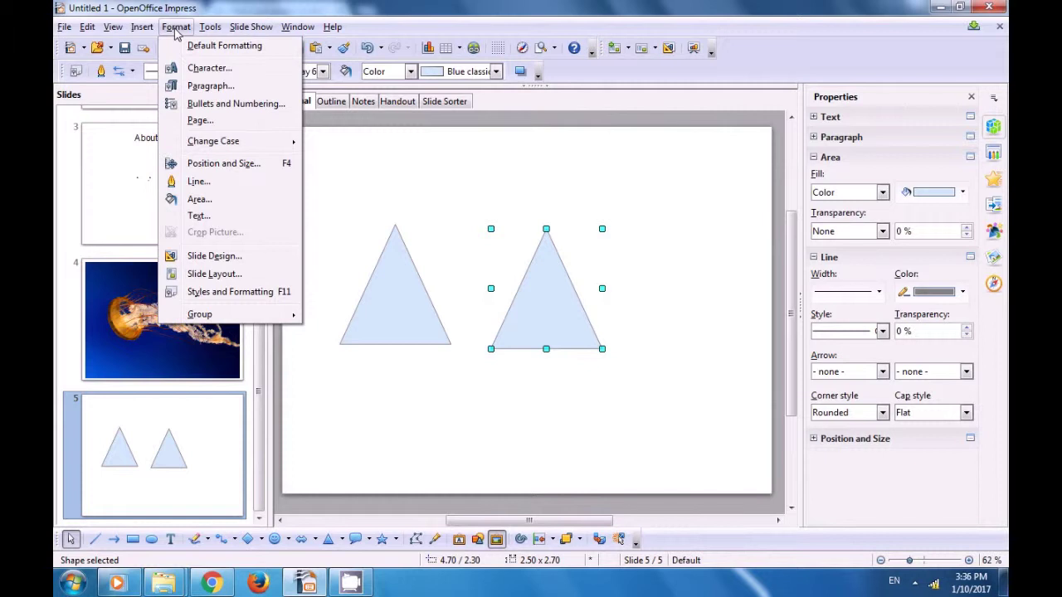
pyautogui.click(224, 164)
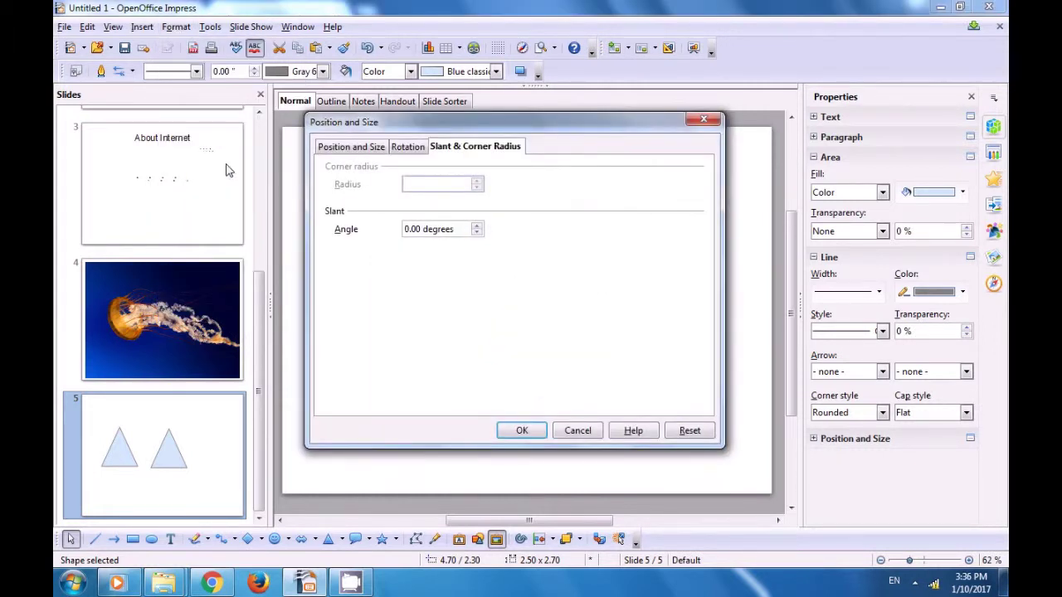
pyautogui.click(337, 149)
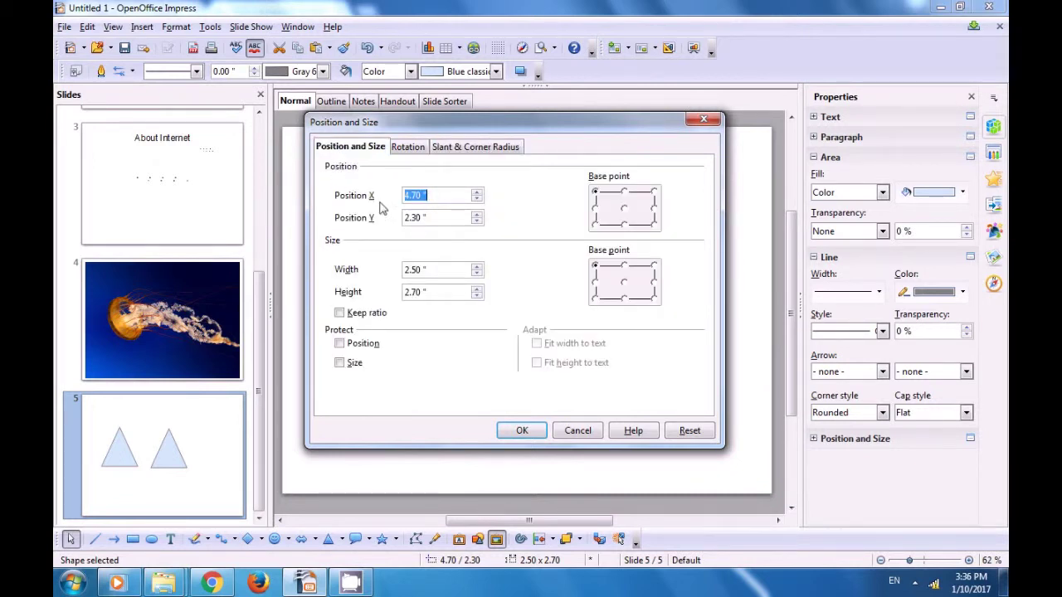
pyautogui.click(477, 192)
pyautogui.click(477, 191)
pyautogui.click(477, 214)
pyautogui.click(477, 215)
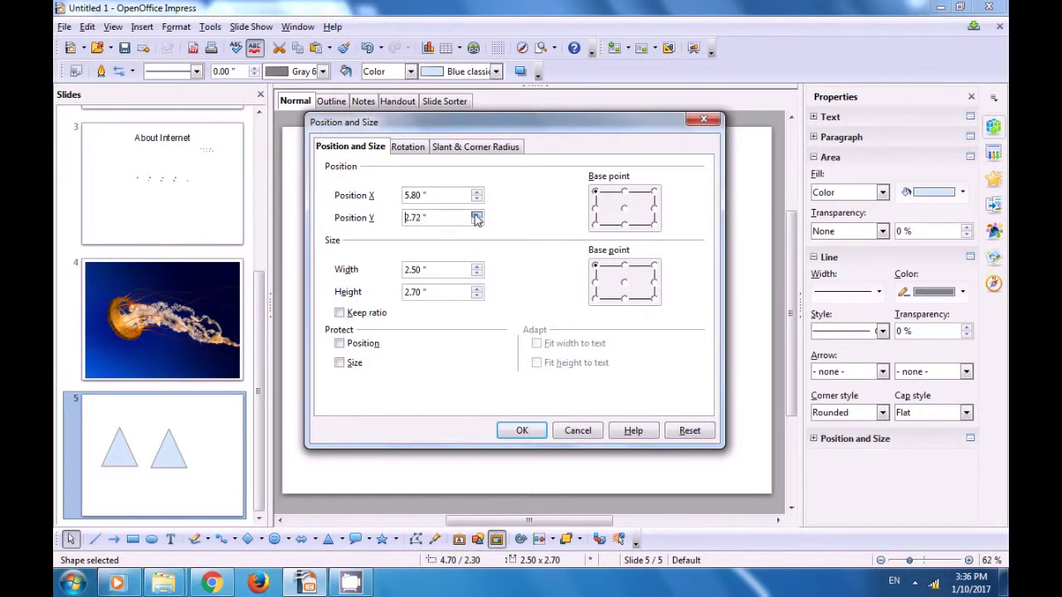
pyautogui.click(476, 215)
pyautogui.click(519, 430)
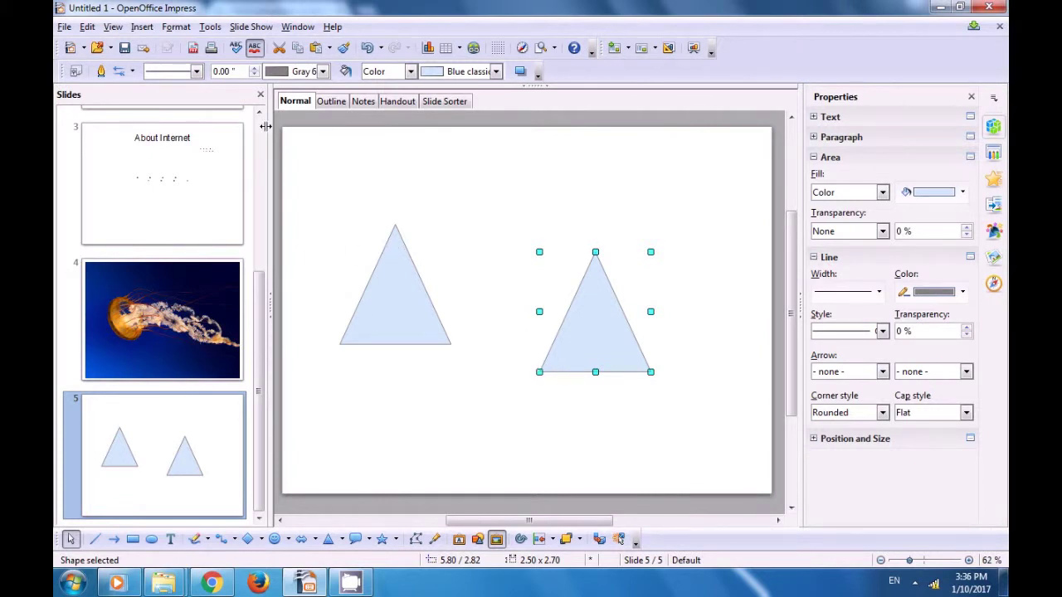
# - Try different position base points for the right triangle, ending with the upper-right corner placed at X 8.50 and Y 3.12 inches
pyautogui.click(176, 27)
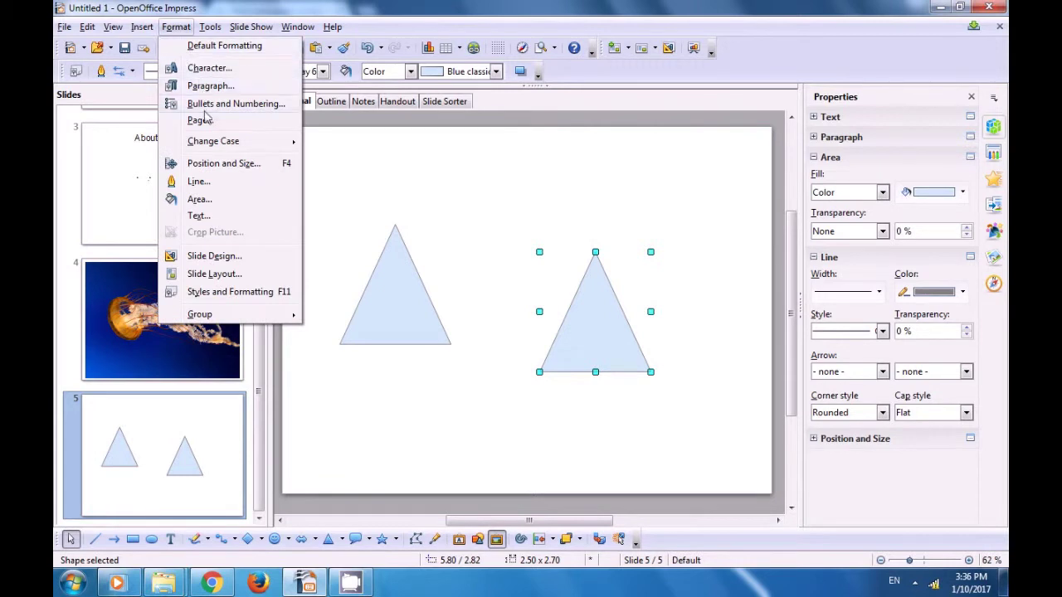
pyautogui.click(207, 164)
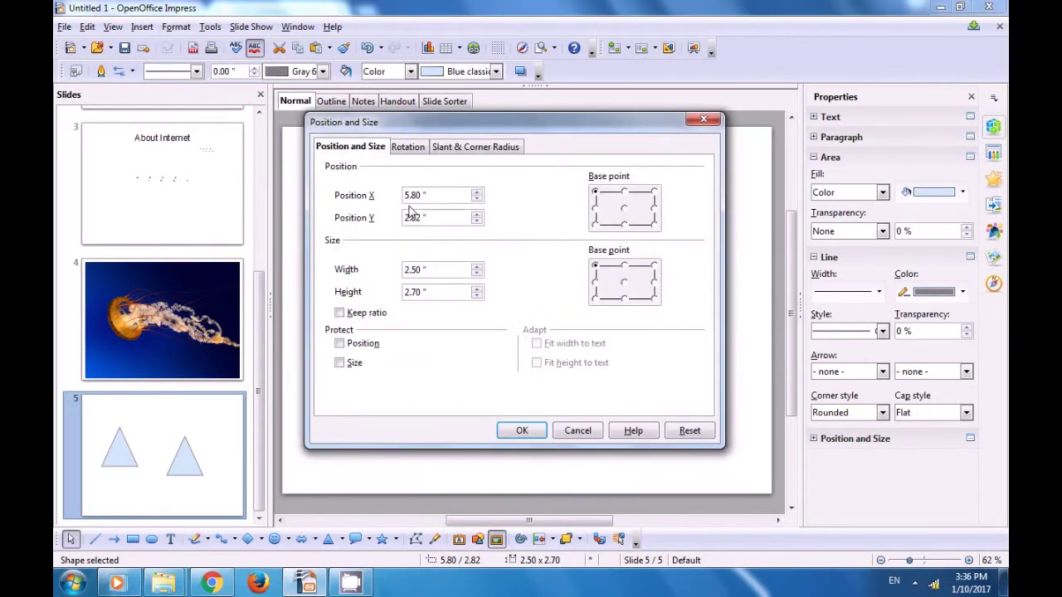
pyautogui.click(653, 226)
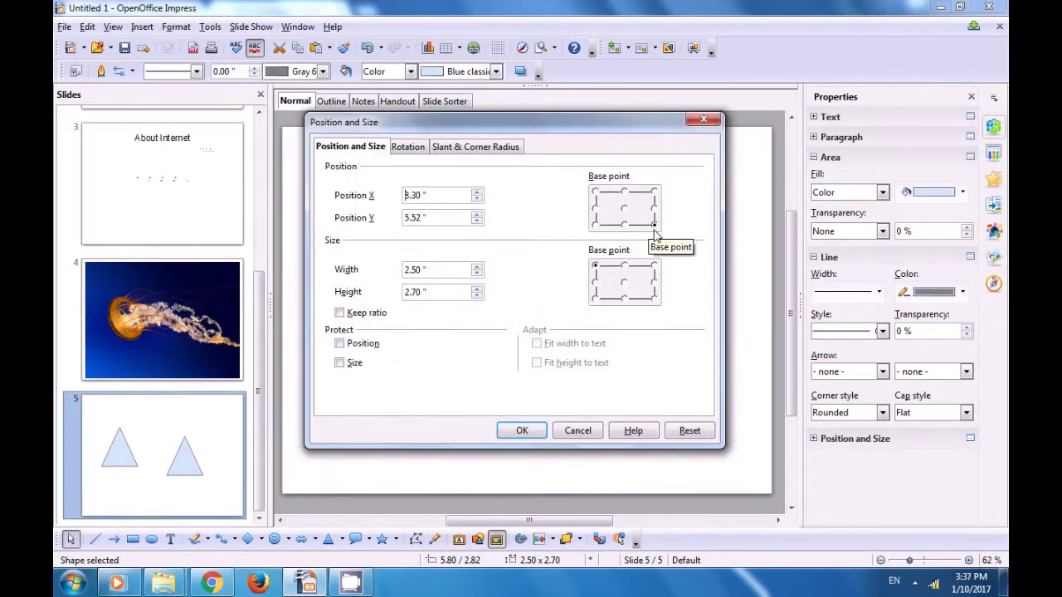
pyautogui.click(624, 226)
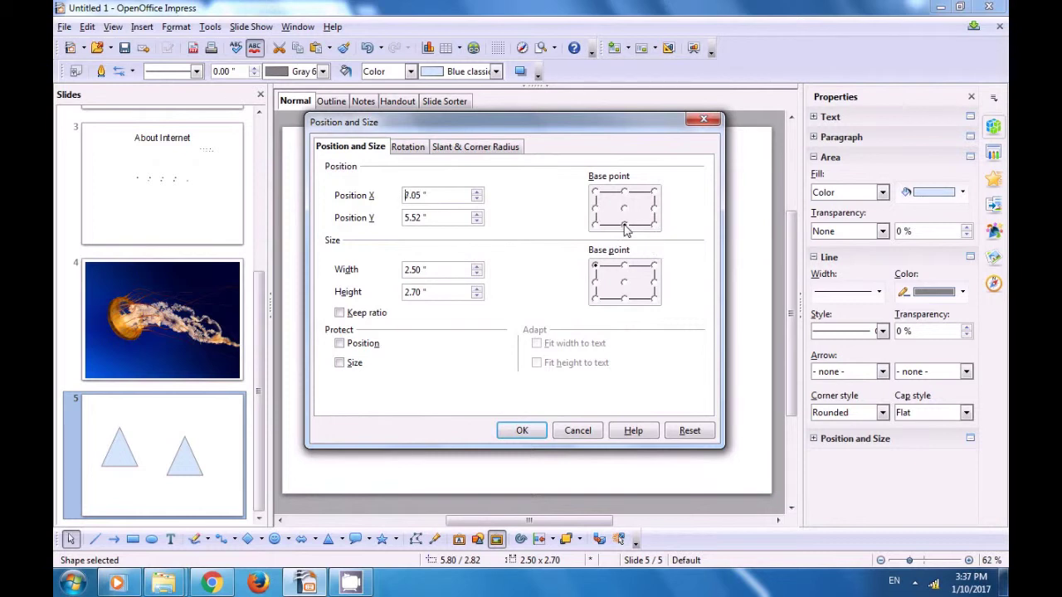
pyautogui.click(595, 224)
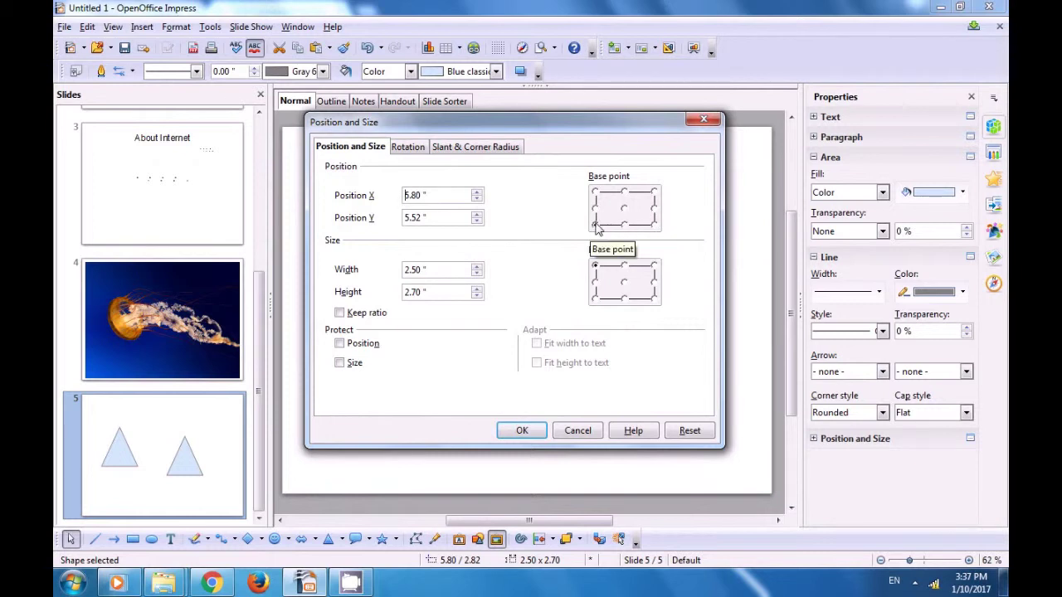
pyautogui.click(654, 193)
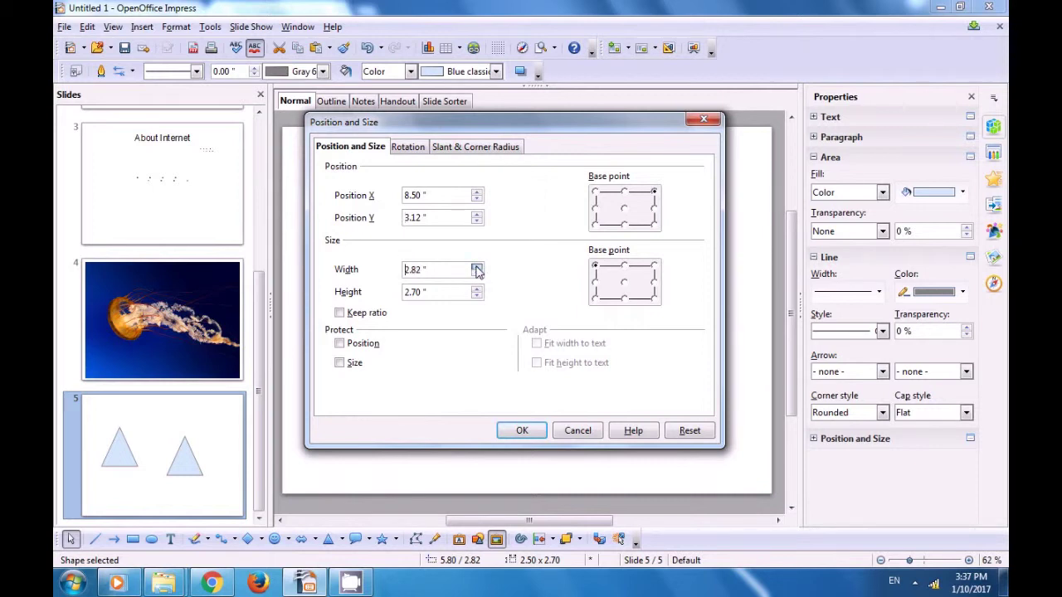
# - Enlarge the right triangle to 3.46 by 2.92 inches, using the lower-right corner as the size base point
pyautogui.click(477, 267)
pyautogui.click(653, 299)
pyautogui.click(523, 431)
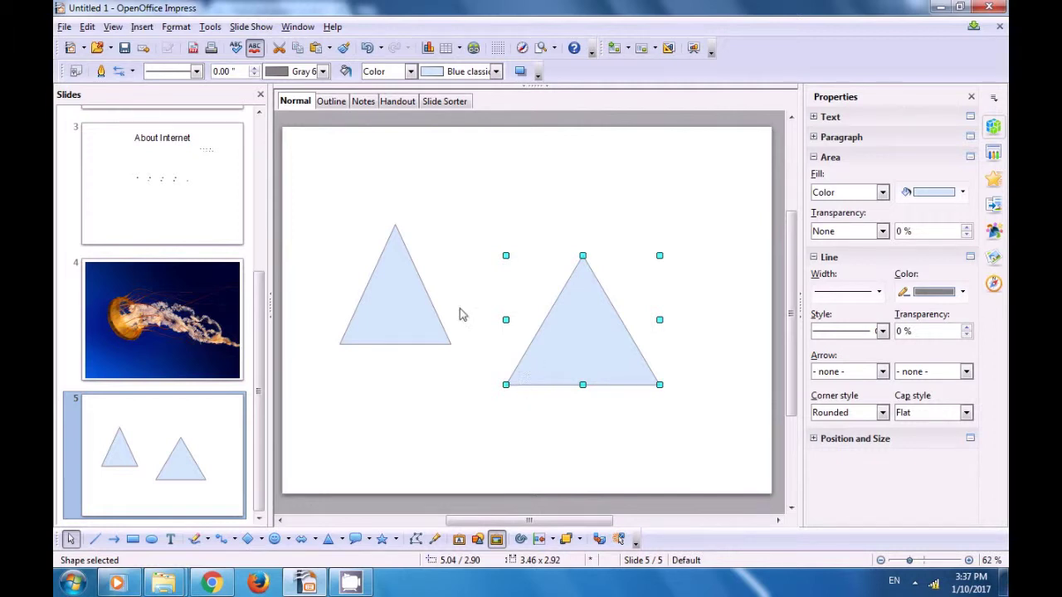
# - Protect both the position and the size of the larger triangle
pyautogui.click(172, 28)
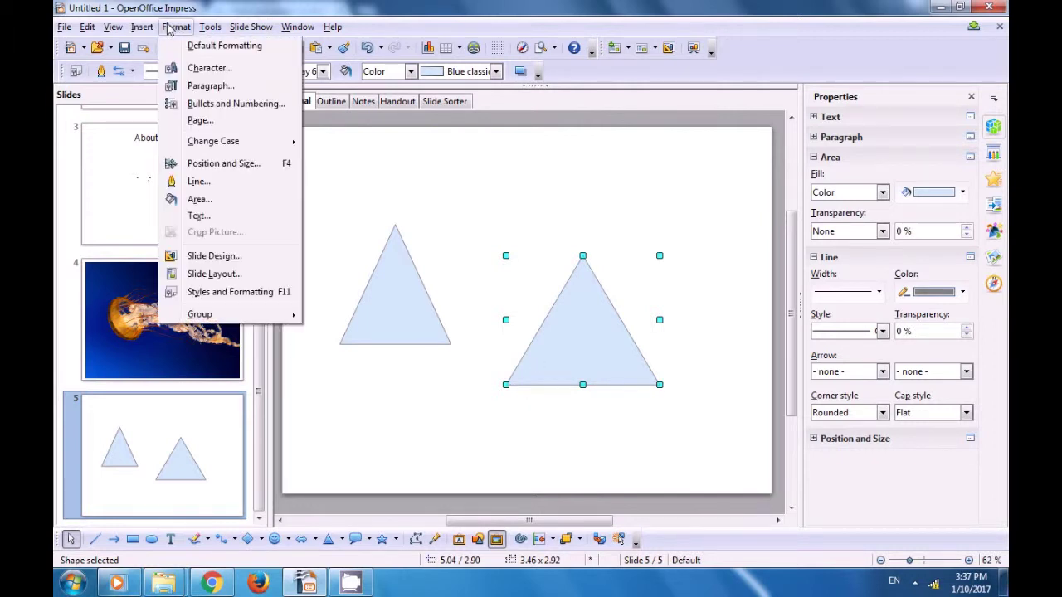
pyautogui.click(197, 165)
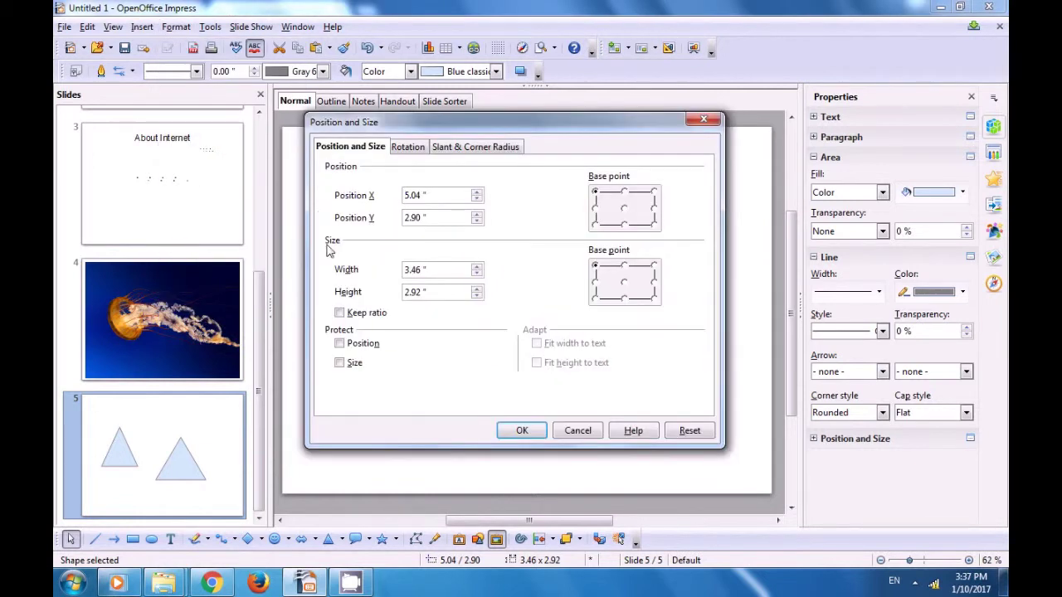
pyautogui.click(340, 344)
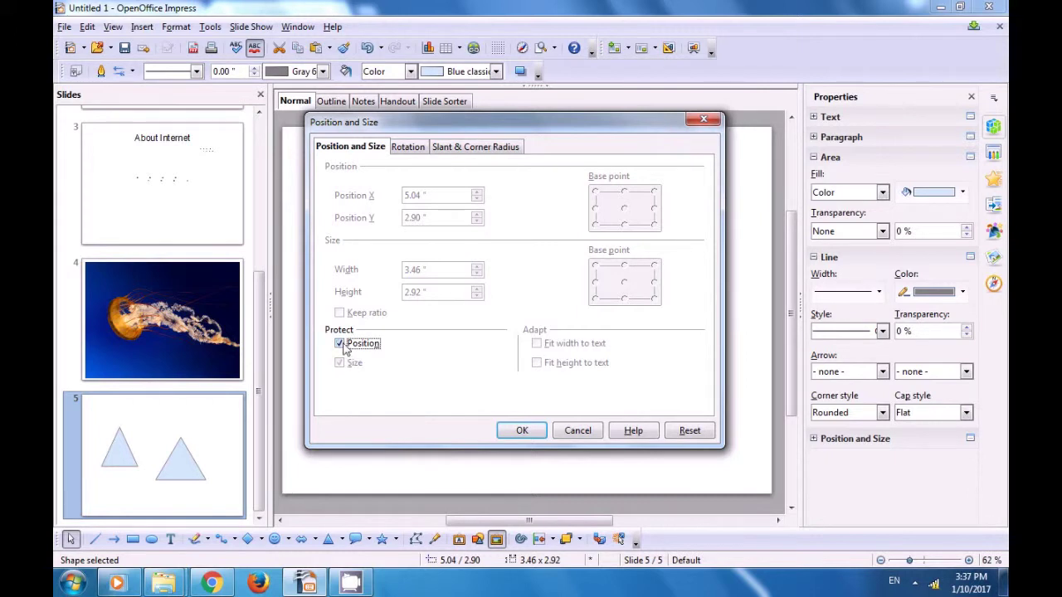
pyautogui.click(339, 344)
pyautogui.click(340, 363)
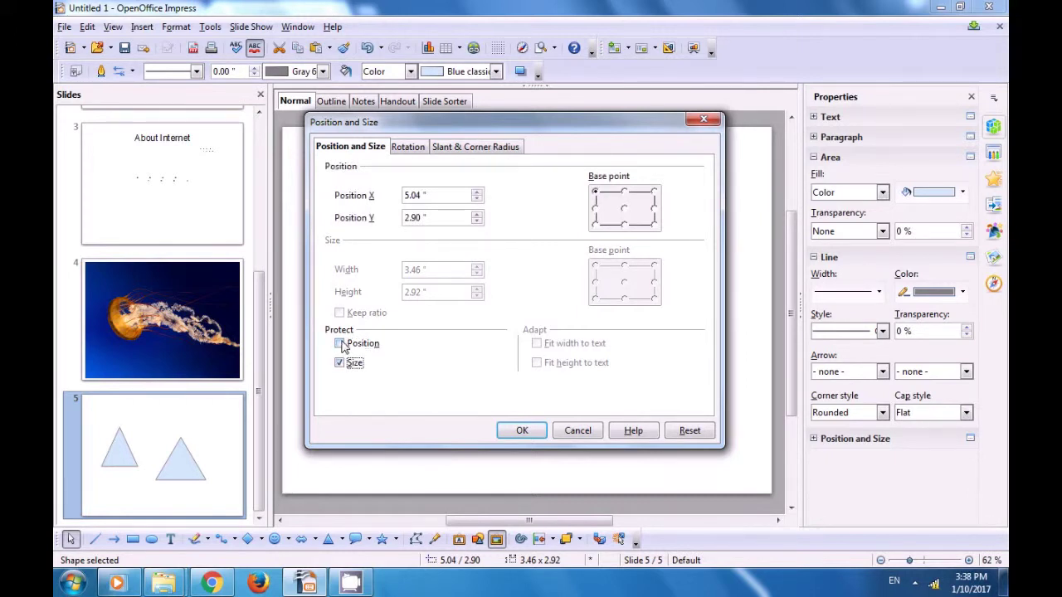
pyautogui.click(340, 344)
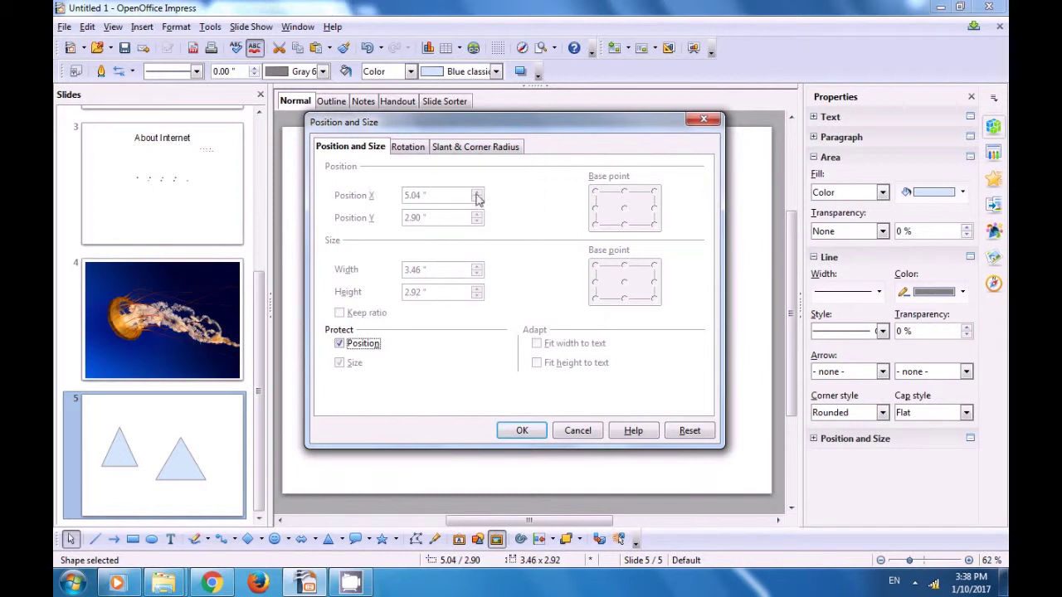
# - Adjust the larger triangle's rotation pivot coordinates, and set the pivot to its lower-right corner
pyautogui.click(408, 147)
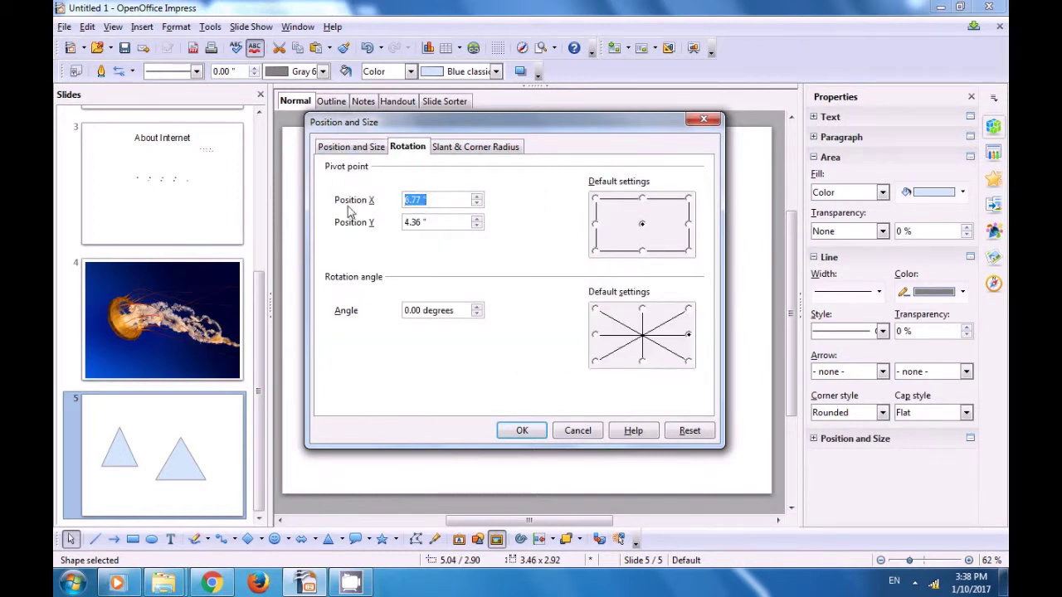
pyautogui.click(476, 199)
pyautogui.click(476, 199)
pyautogui.click(477, 219)
pyautogui.click(477, 222)
pyautogui.click(689, 250)
pyautogui.click(525, 431)
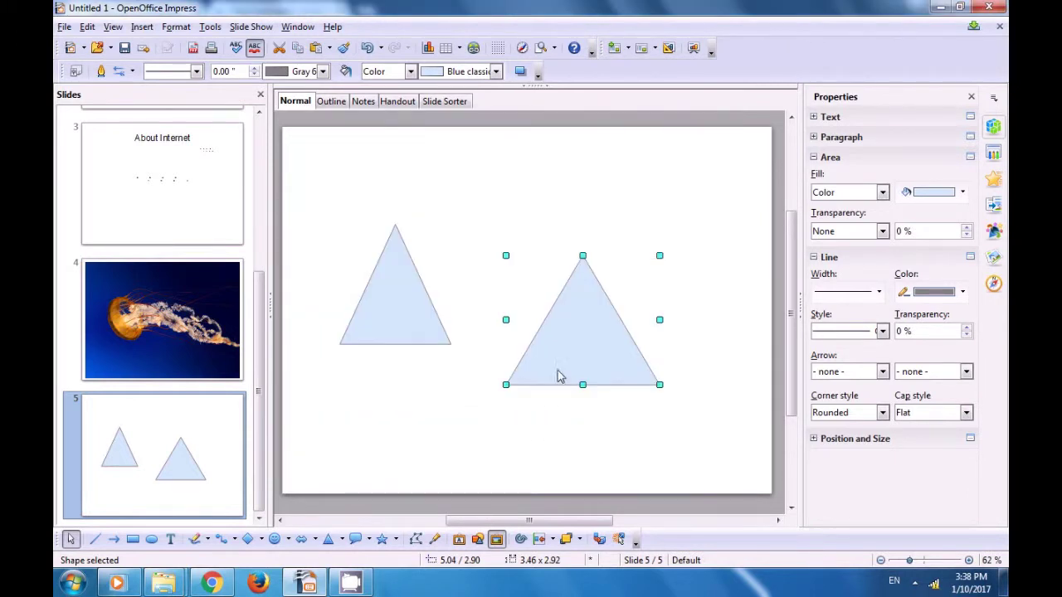
# - Rotate the left triangle by 80 degrees about its centre
pyautogui.click(477, 219)
pyautogui.click(407, 283)
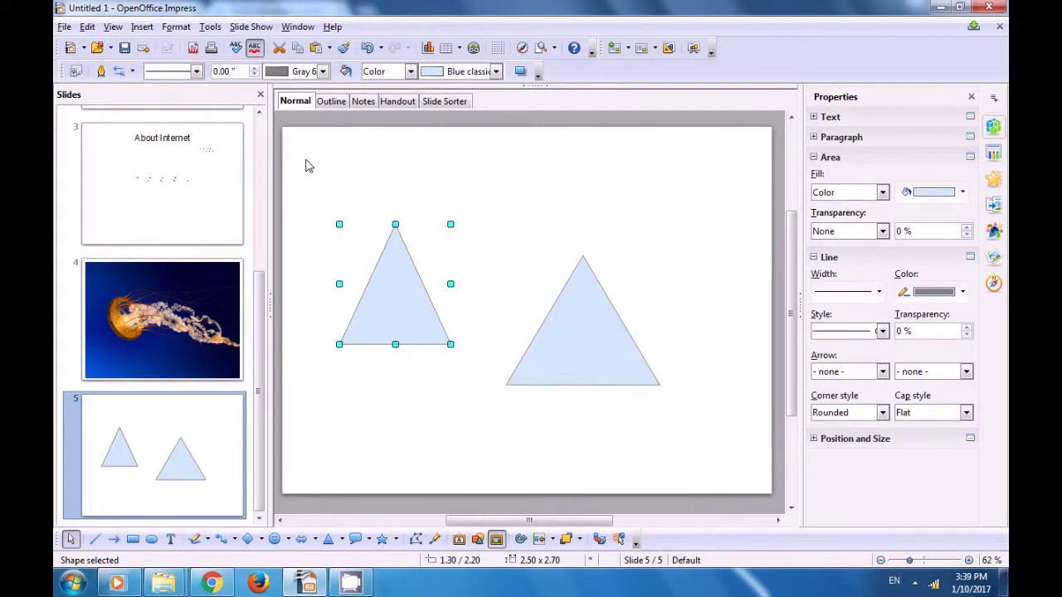
pyautogui.click(185, 29)
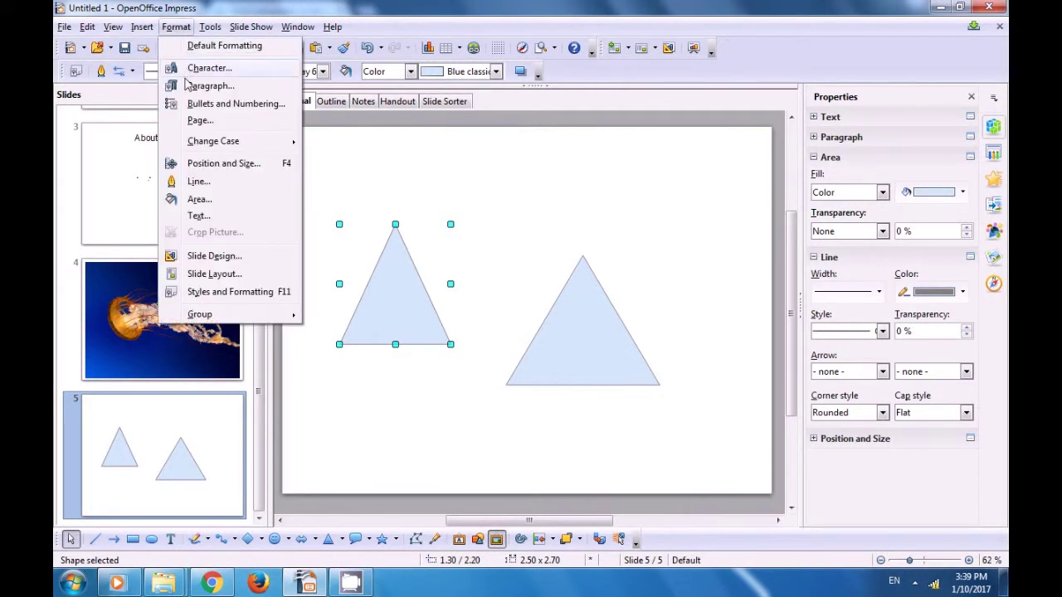
pyautogui.click(183, 166)
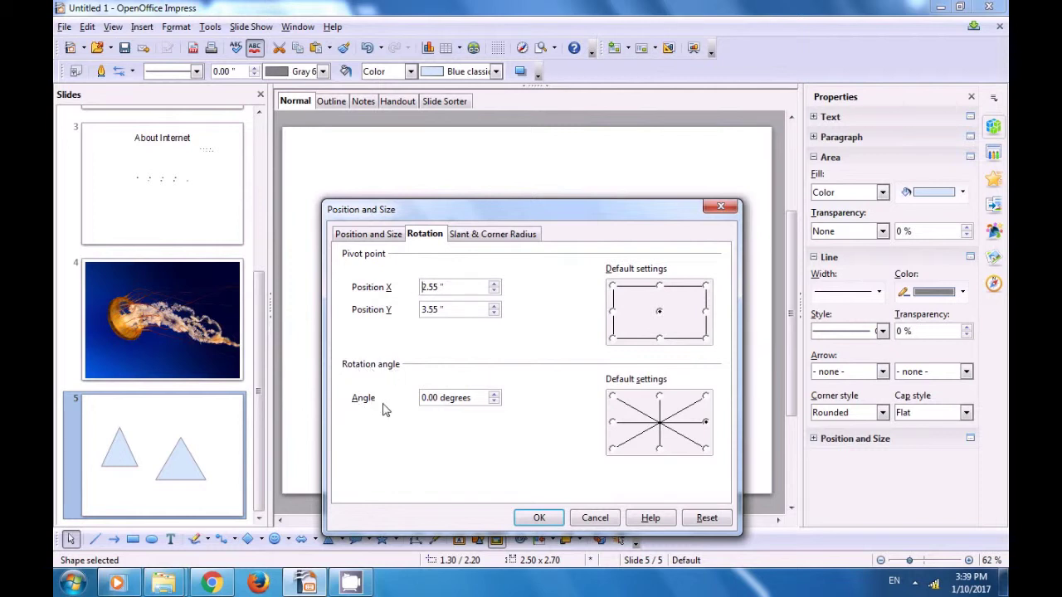
pyautogui.click(494, 394)
pyautogui.click(493, 394)
pyautogui.click(493, 395)
pyautogui.click(494, 395)
pyautogui.click(493, 395)
pyautogui.click(493, 395)
pyautogui.click(494, 394)
pyautogui.click(493, 395)
pyautogui.click(494, 395)
pyautogui.click(493, 395)
pyautogui.click(494, 395)
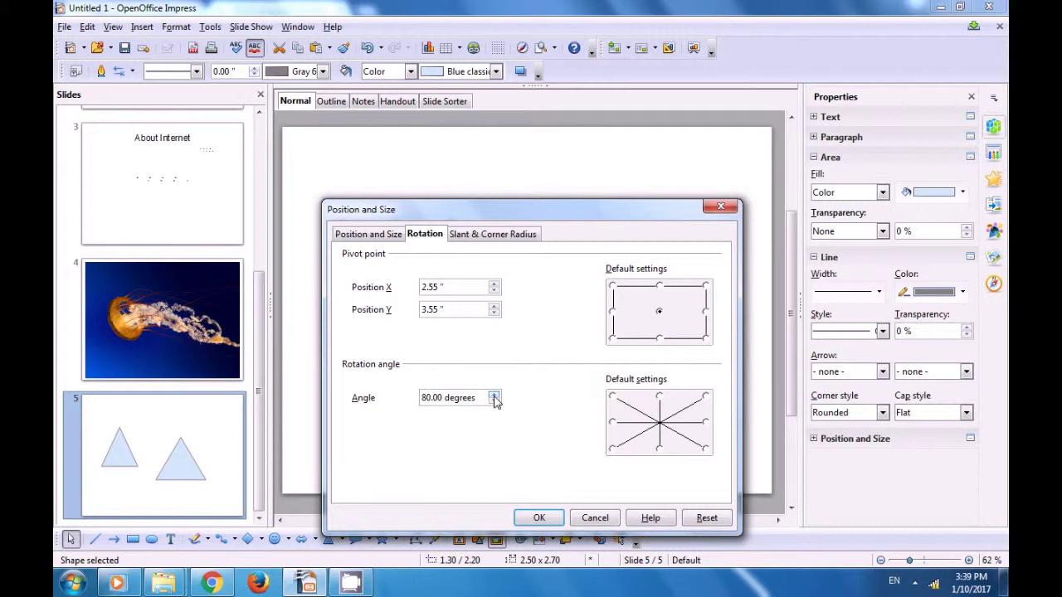
pyautogui.click(545, 519)
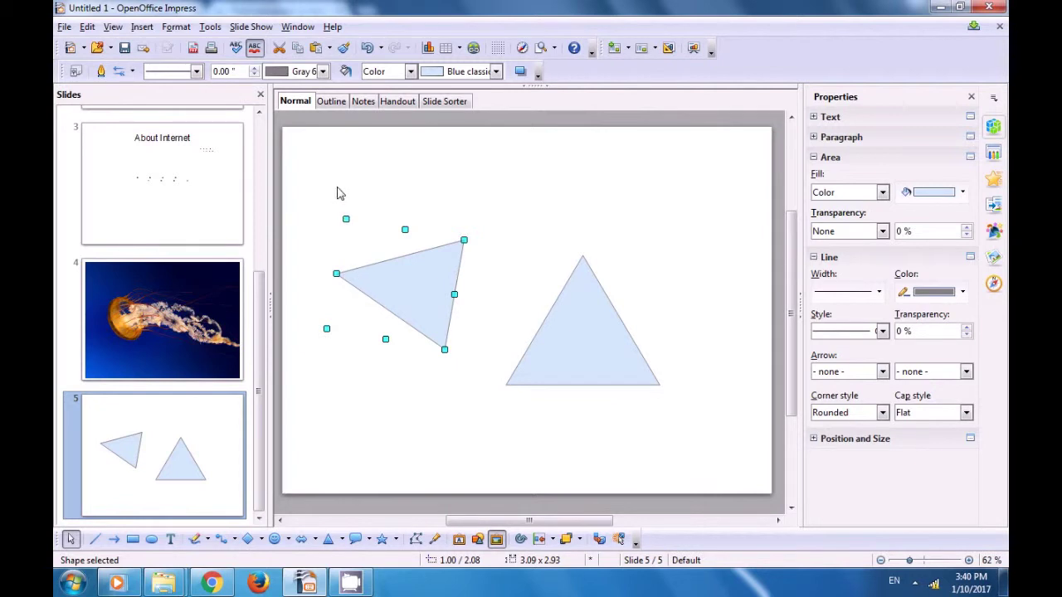
# - Slant the rotated triangle so that it spans about 4.24 by 2.93 inches
pyautogui.click(181, 28)
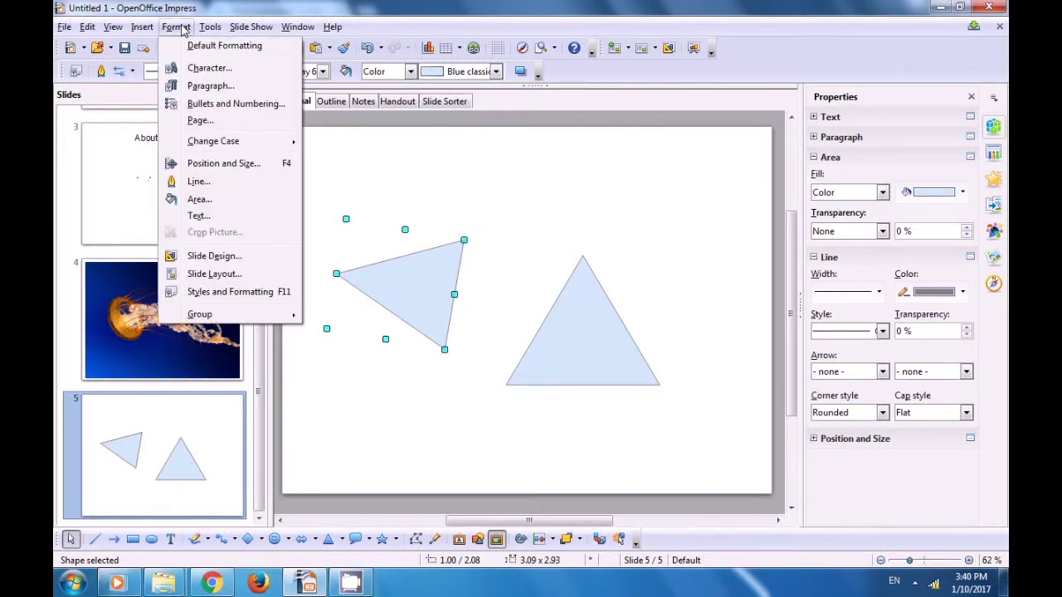
pyautogui.click(204, 164)
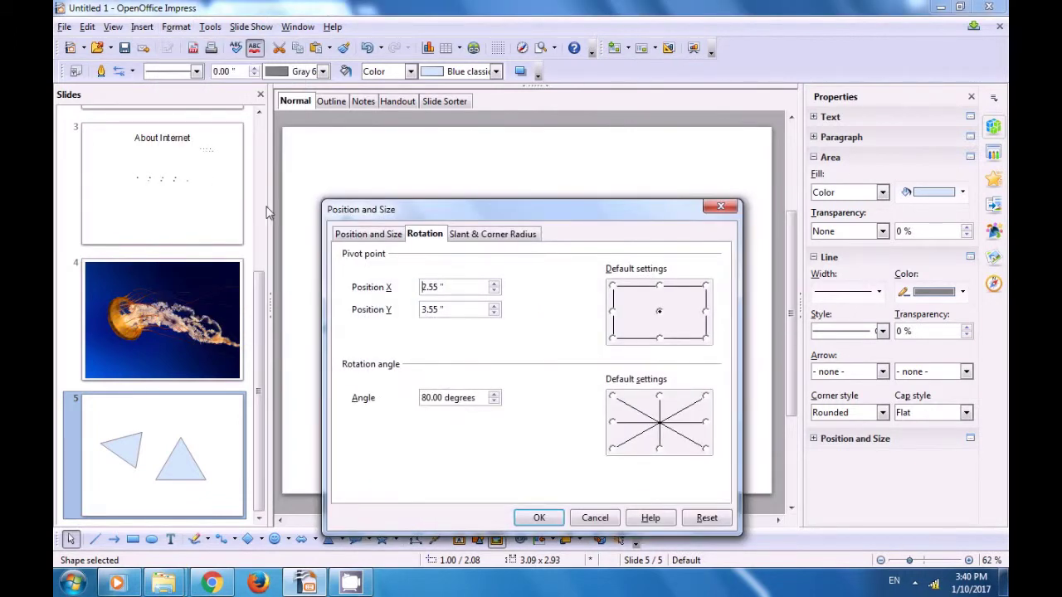
pyautogui.click(467, 241)
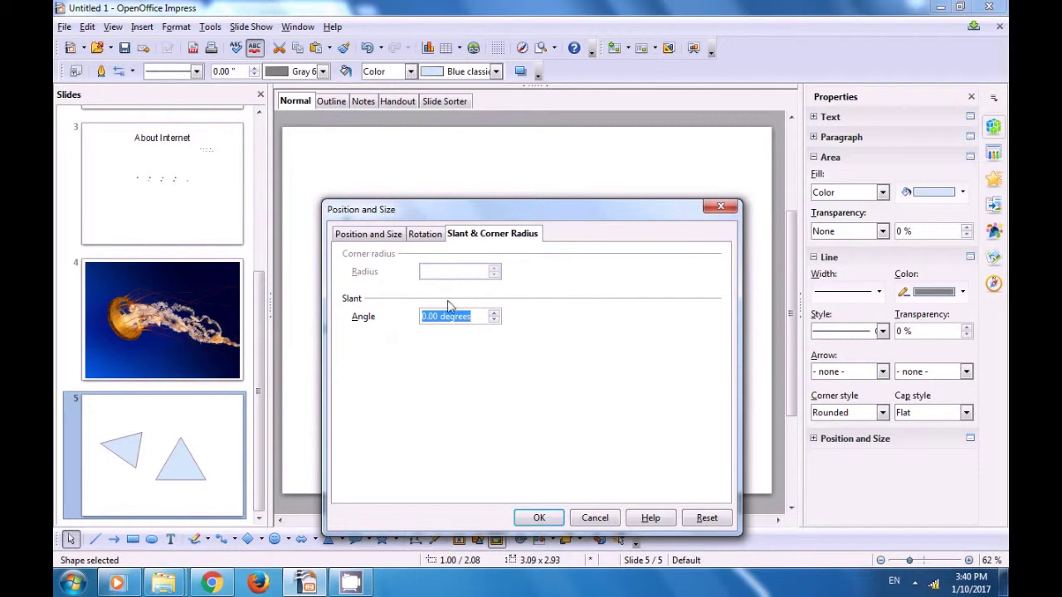
pyautogui.click(495, 316)
pyautogui.click(539, 517)
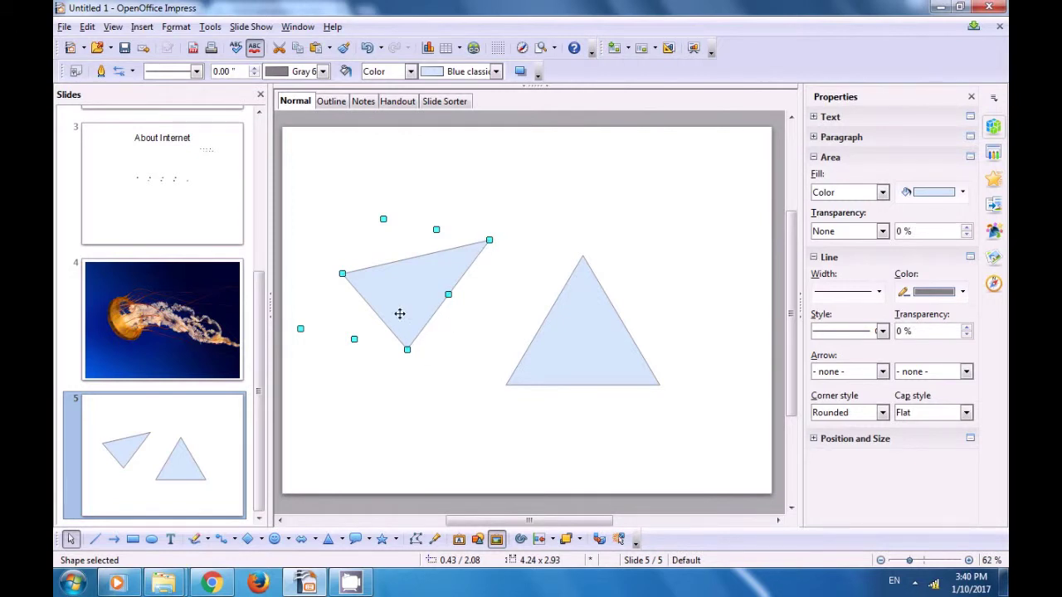
# - Draw a horizontal line about 5.10 inches long below the triangles, starting at about 1.20 / 7.00 inches
pyautogui.click(513, 200)
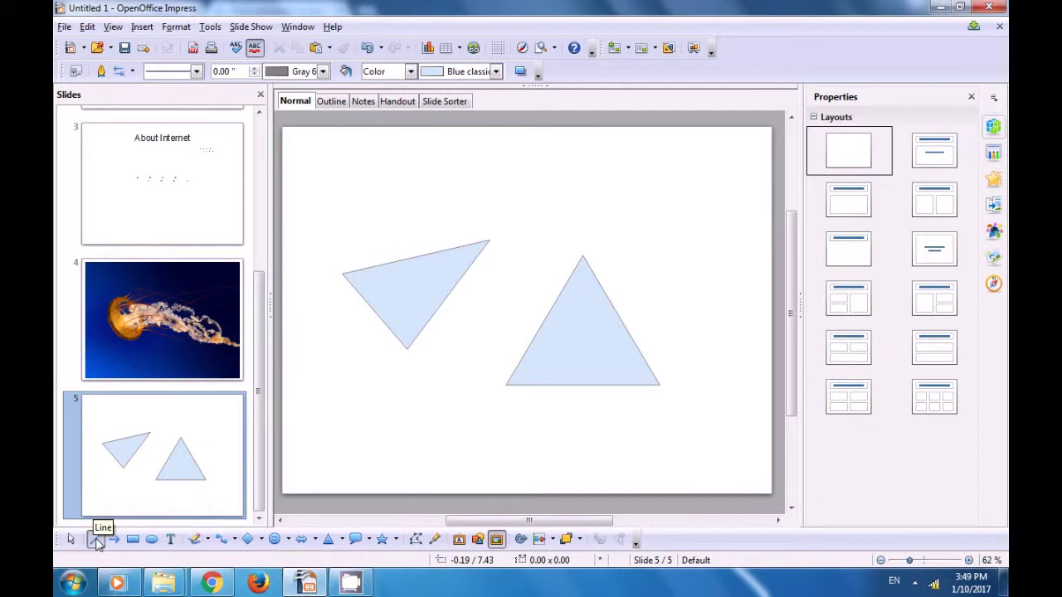
pyautogui.click(97, 541)
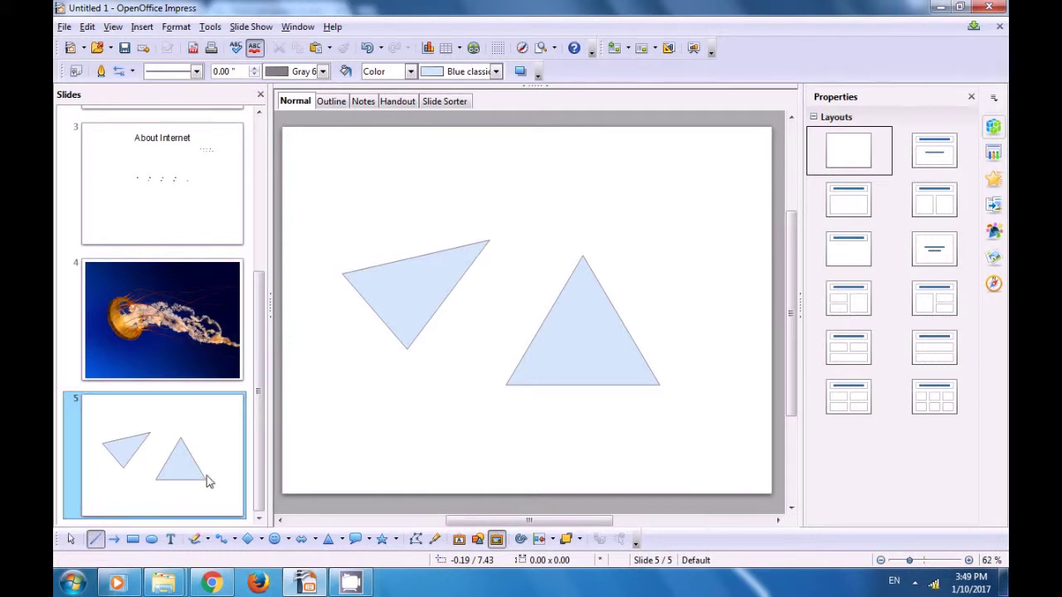
pyautogui.moveTo(335, 437); pyautogui.dragTo(563, 437)
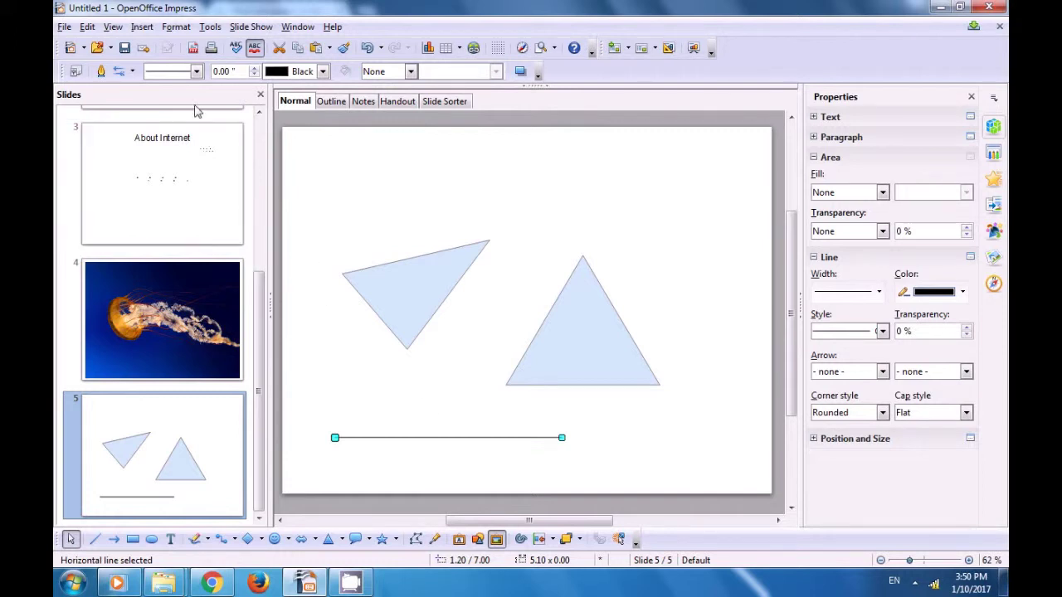
# - Set the horizontal line's style to Line with Fine Dots
pyautogui.click(176, 27)
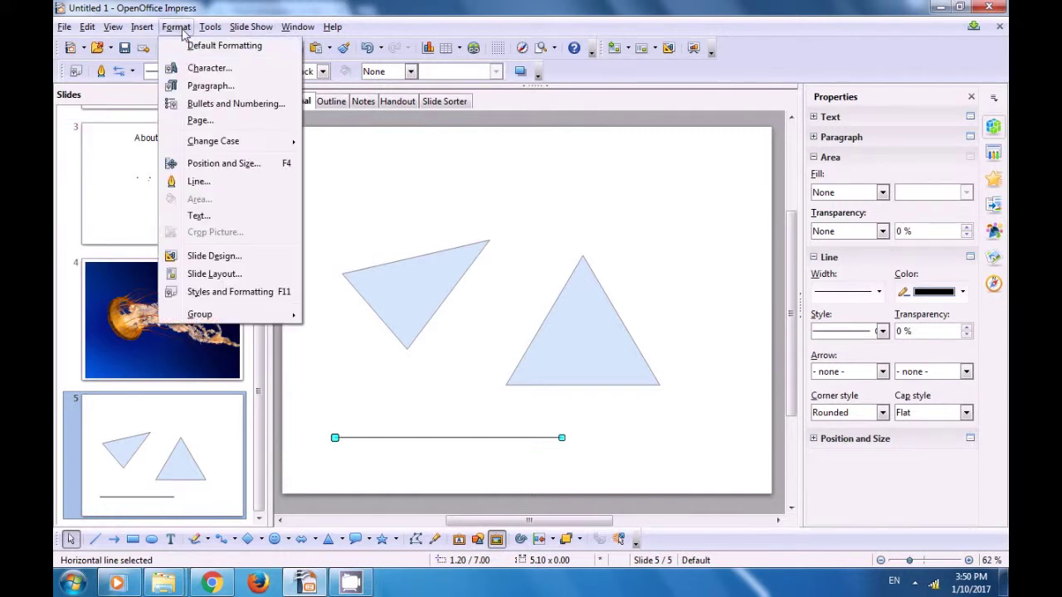
pyautogui.click(203, 183)
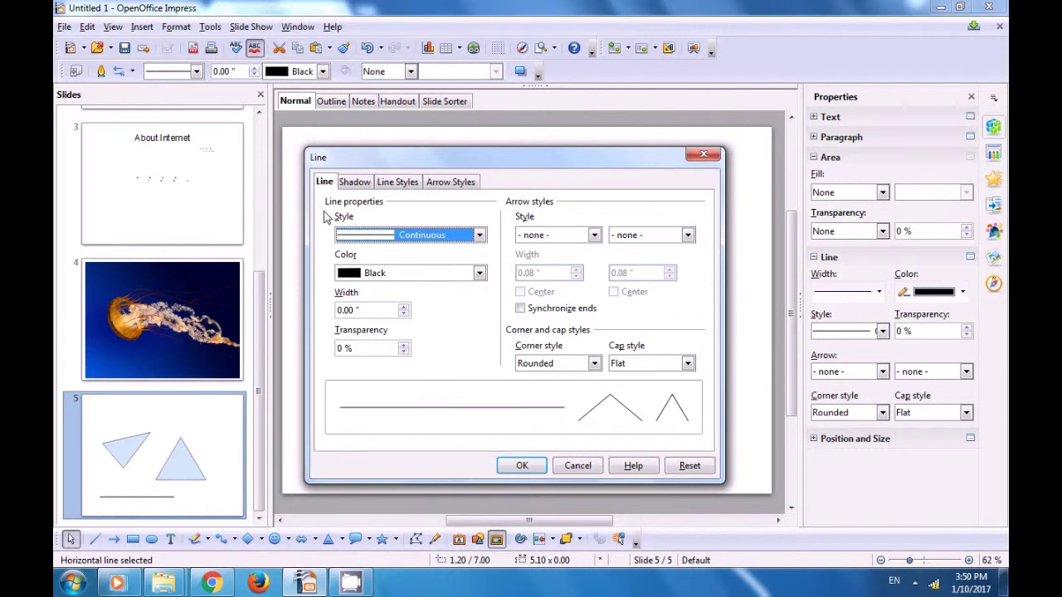
pyautogui.click(479, 236)
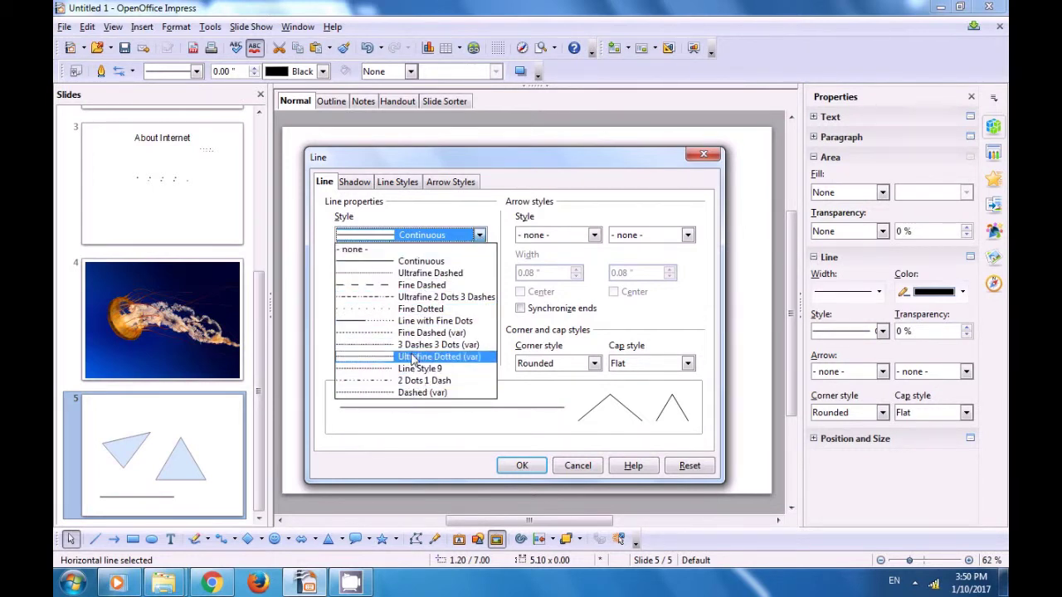
pyautogui.click(407, 324)
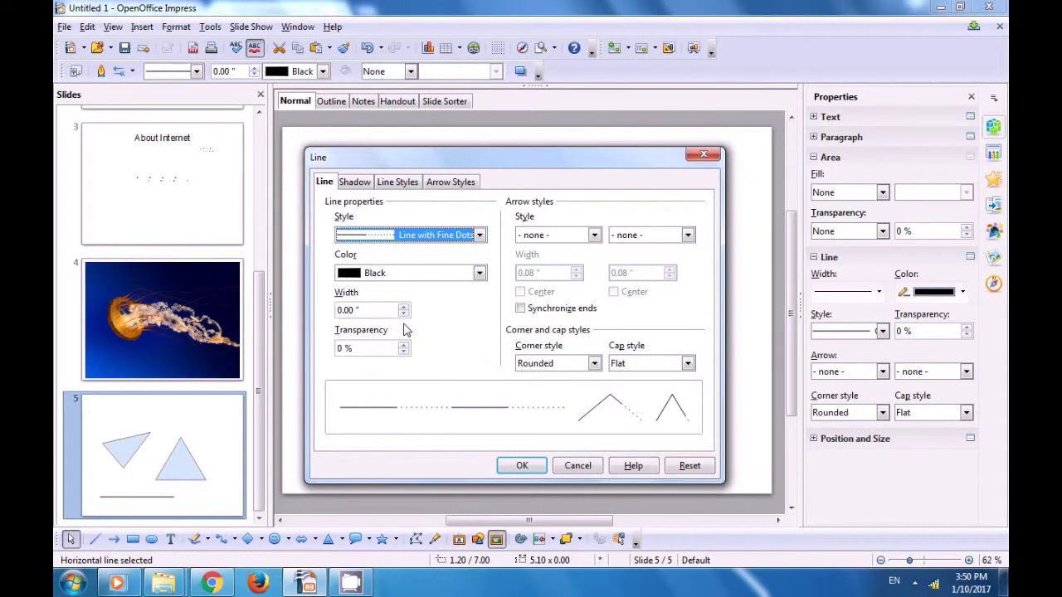
# - Set the line's color to Red 4 and its width to 0.08 inches
pyautogui.click(478, 274)
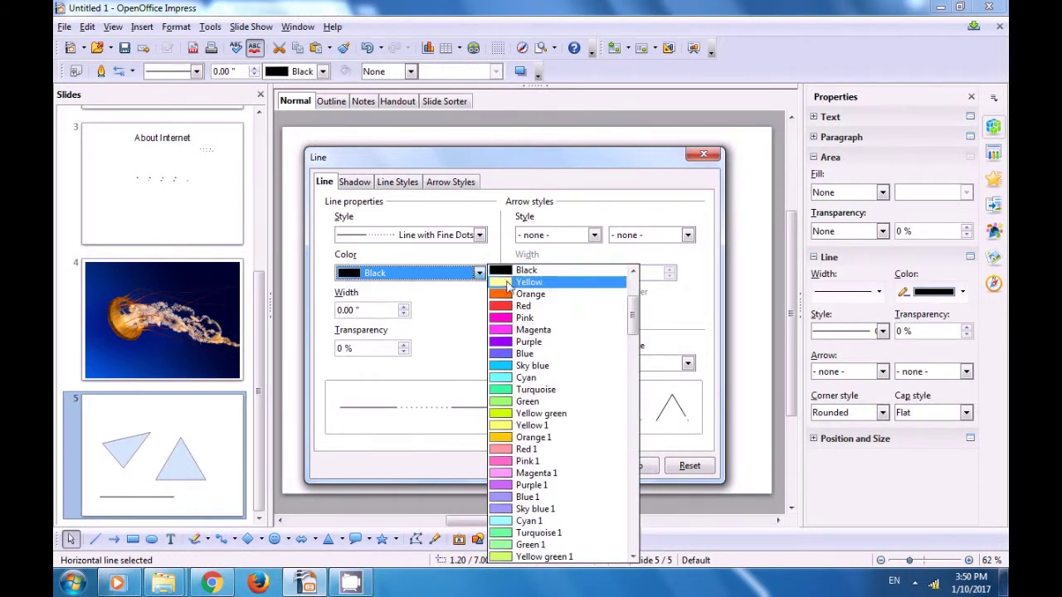
pyautogui.scroll(-14, 540, 415)
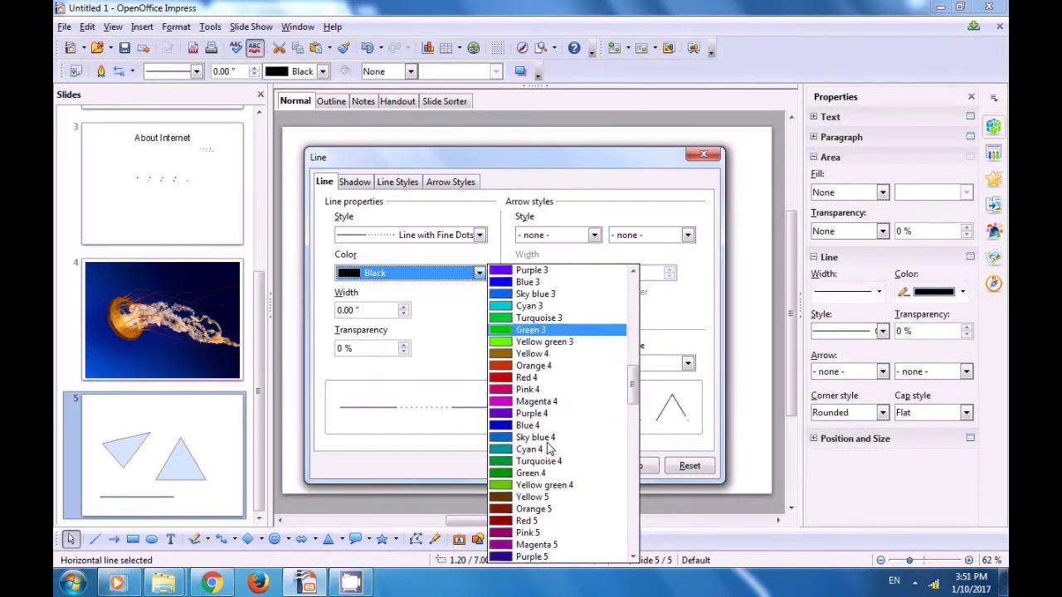
pyautogui.click(519, 383)
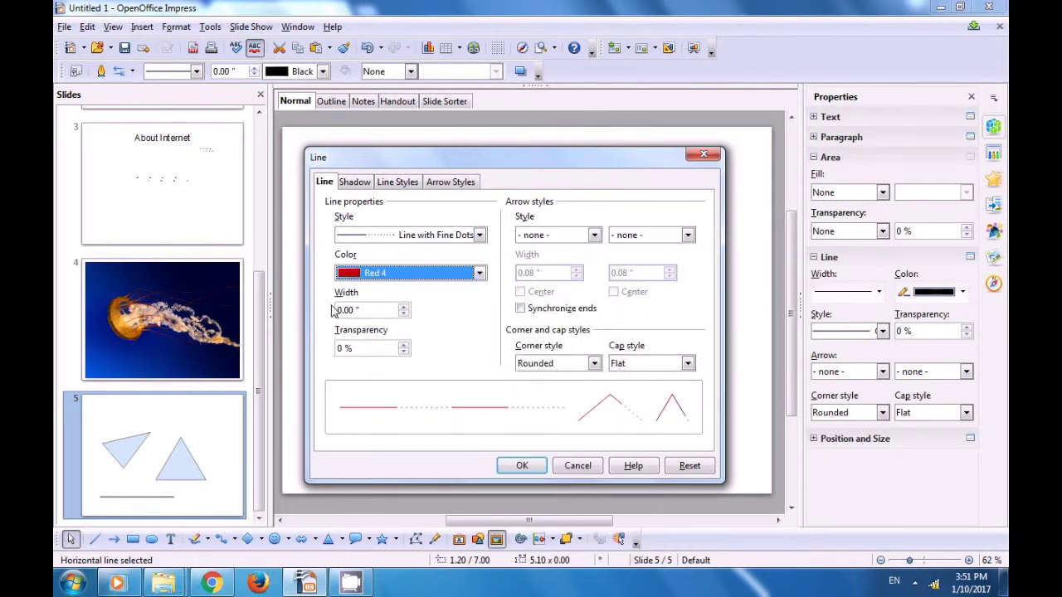
pyautogui.click(402, 307)
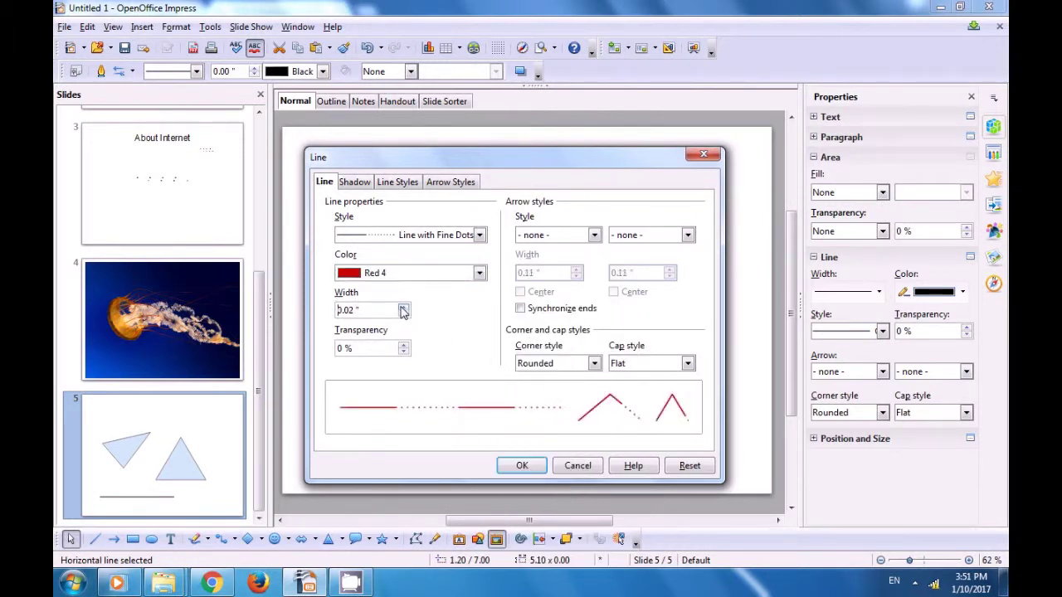
pyautogui.click(403, 307)
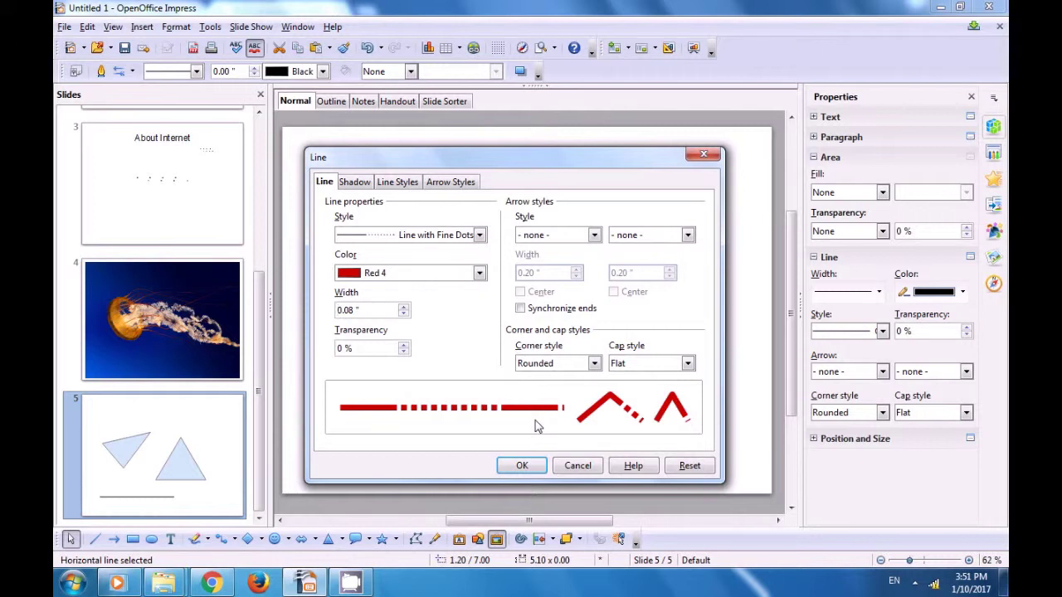
# - Try several transparency levels for the line, then return its transparency to 0 %
pyautogui.click(403, 345)
pyautogui.click(403, 345)
pyautogui.click(404, 345)
pyautogui.click(404, 345)
pyautogui.click(404, 345)
pyautogui.click(406, 351)
pyautogui.click(406, 352)
pyautogui.click(406, 352)
pyautogui.click(405, 351)
pyautogui.click(406, 352)
pyautogui.click(404, 346)
pyautogui.click(404, 345)
pyautogui.click(404, 345)
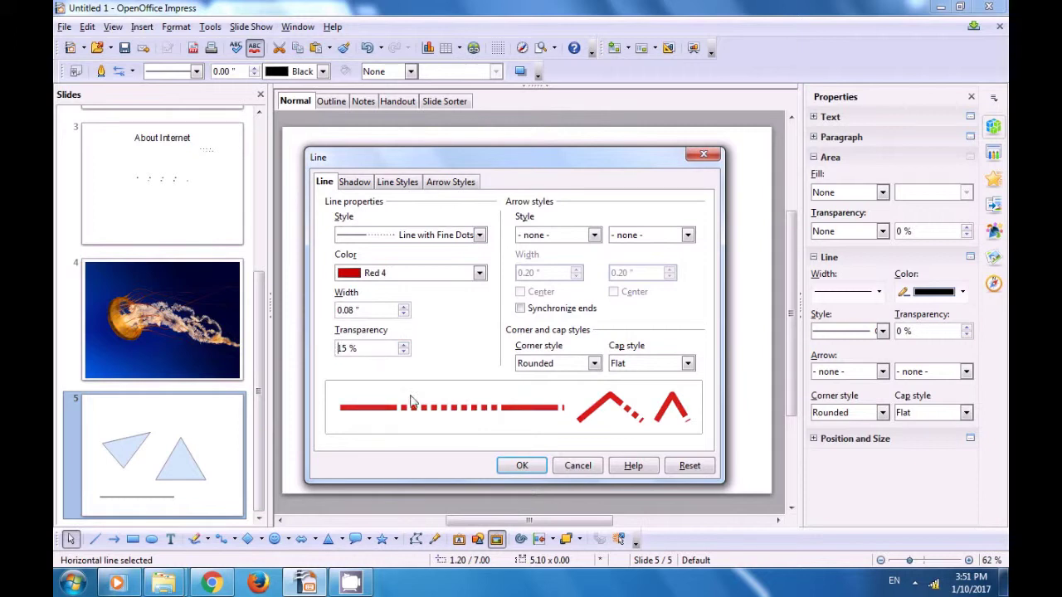
pyautogui.click(403, 352)
pyautogui.click(403, 352)
pyautogui.click(404, 352)
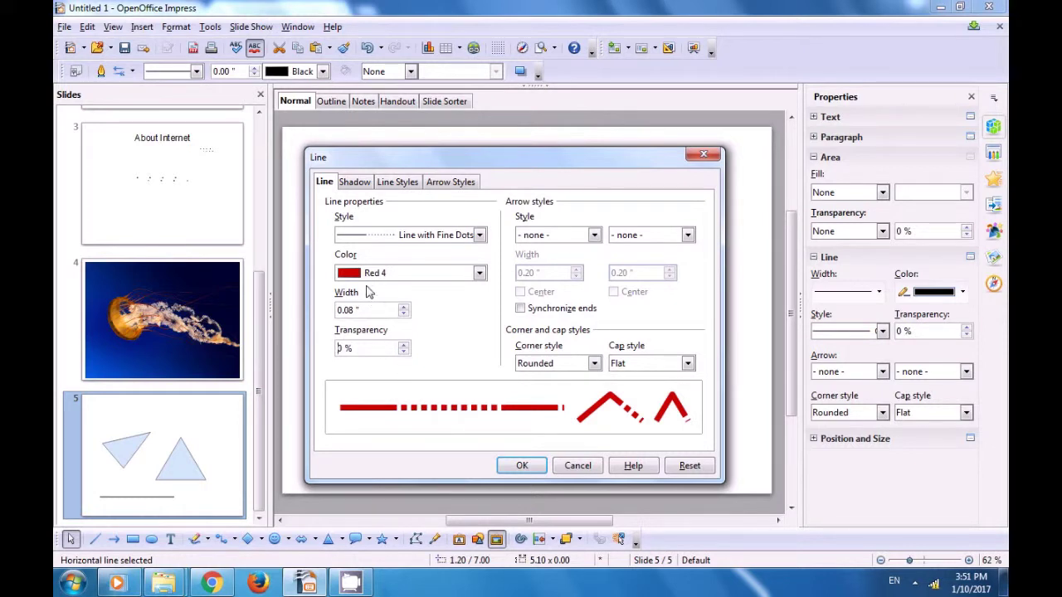
# - Give the line a Rounded large arrow at its start and an Arrow at its end
pyautogui.click(593, 236)
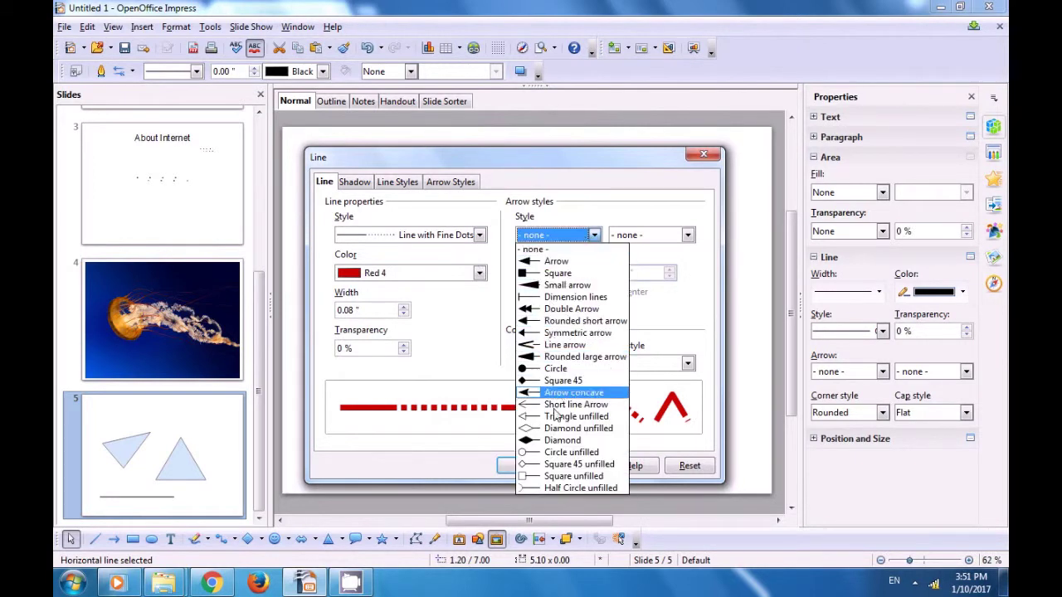
pyautogui.click(561, 358)
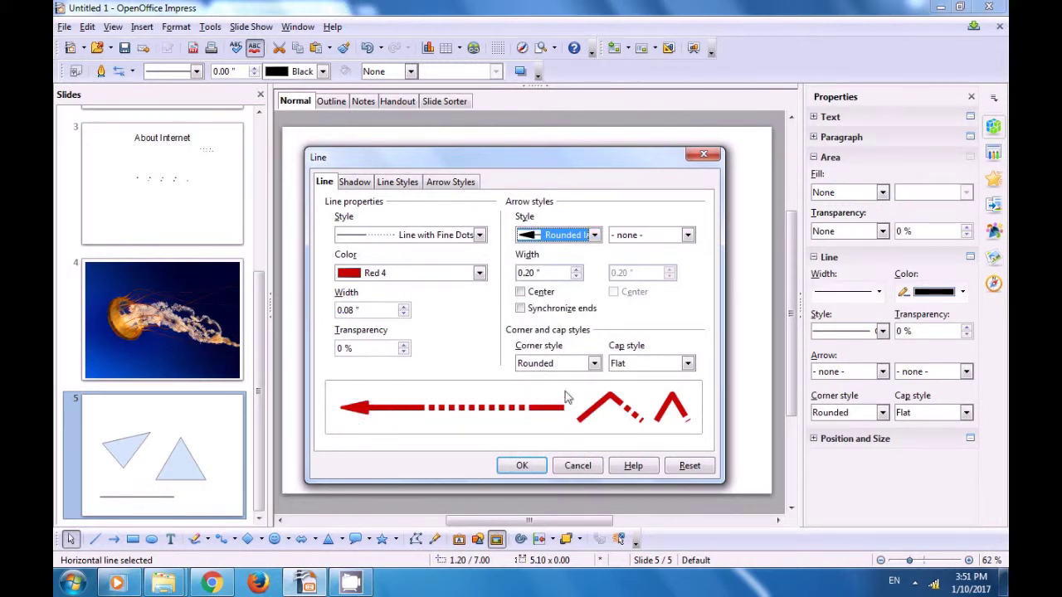
pyautogui.click(688, 235)
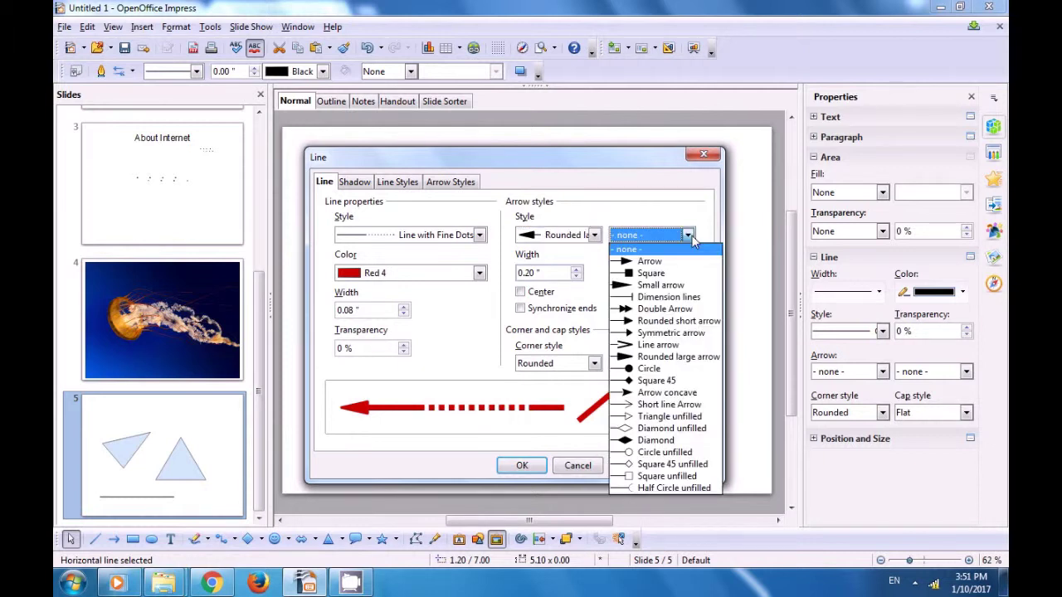
pyautogui.click(651, 264)
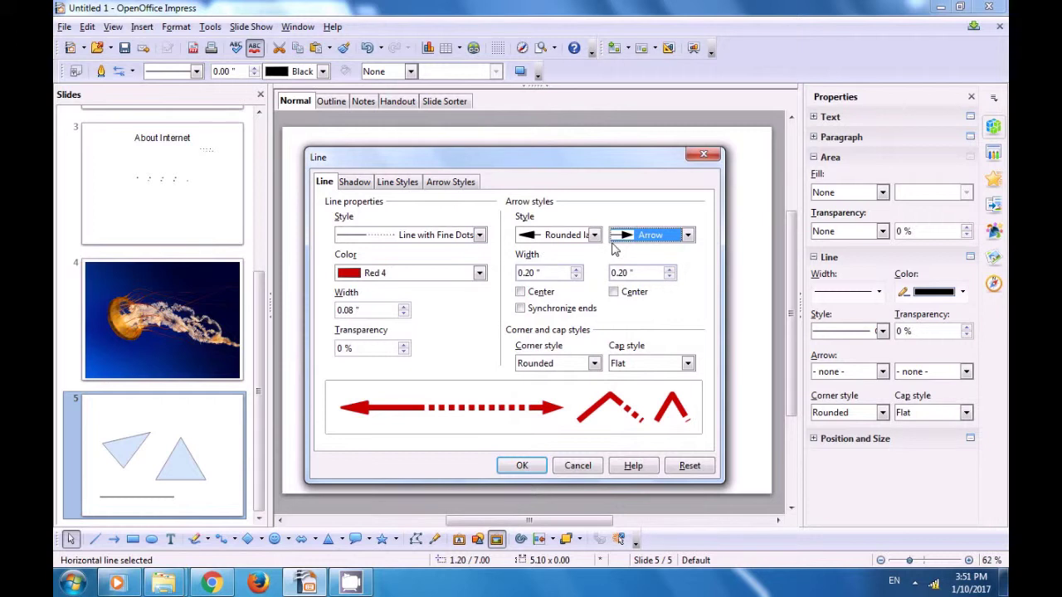
# - Set the arrowhead widths to 0.12 inches at the line's start and 0.10 inches at its end
pyautogui.click(577, 276)
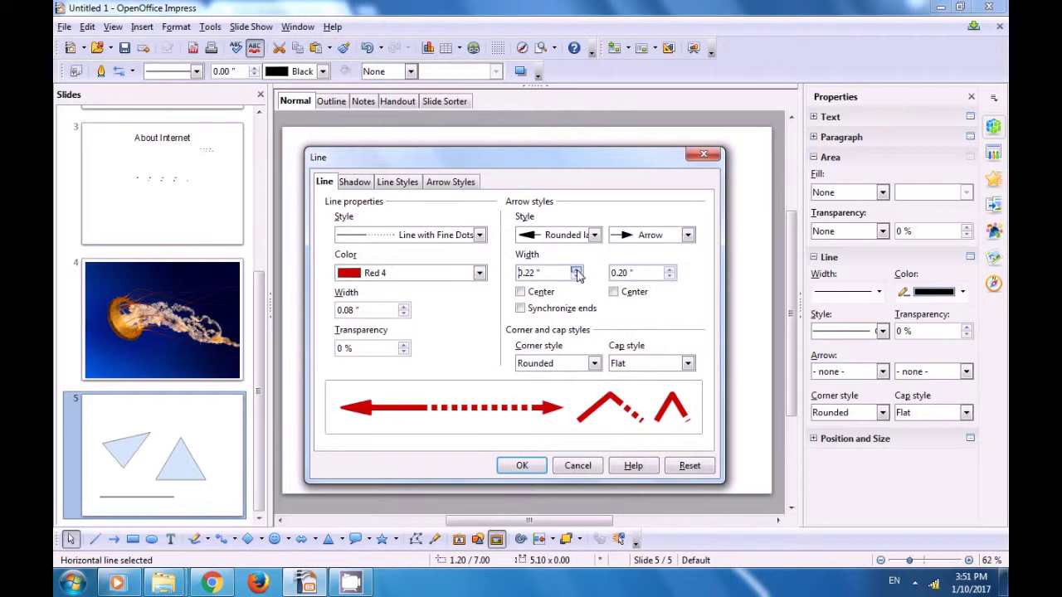
pyautogui.click(576, 271)
pyautogui.click(577, 278)
pyautogui.click(577, 277)
pyautogui.click(577, 277)
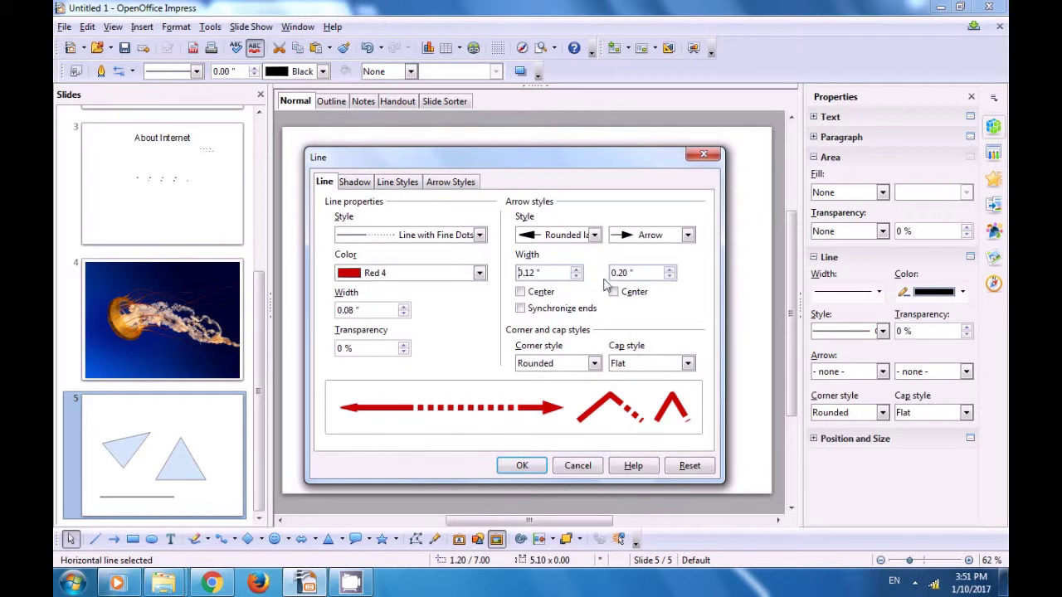
pyautogui.click(668, 277)
# - Try centering the arrowheads, leave both centering options off, and enable Synchronize ends
pyautogui.click(532, 297)
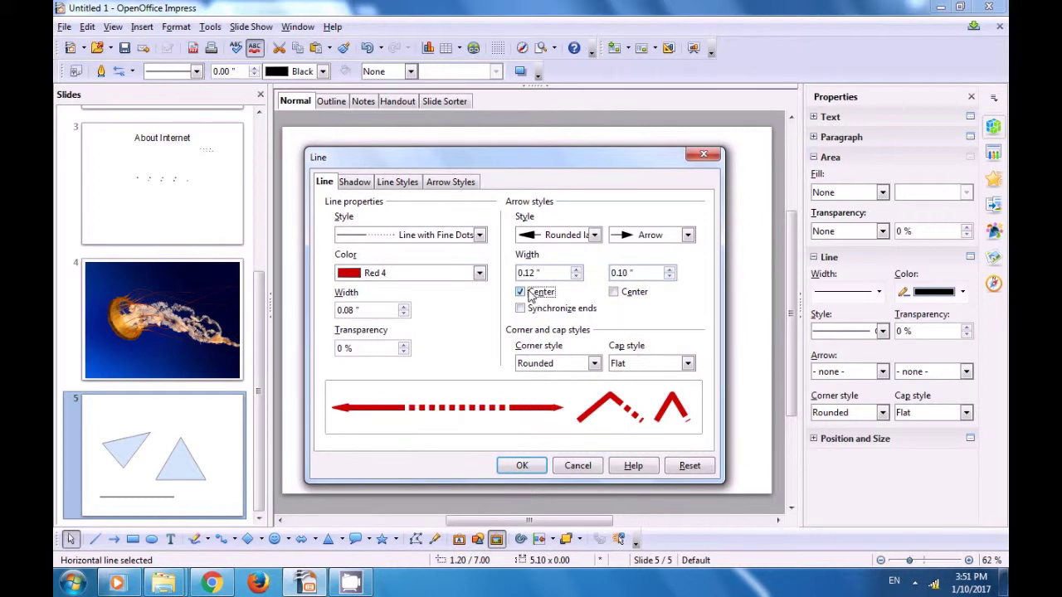
pyautogui.click(532, 296)
pyautogui.click(621, 294)
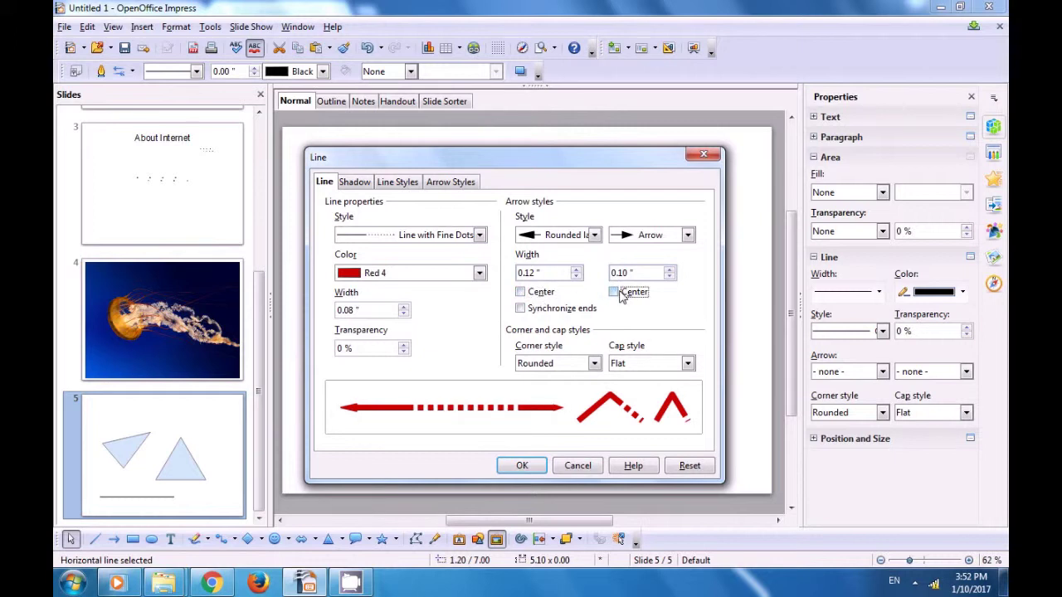
pyautogui.click(521, 309)
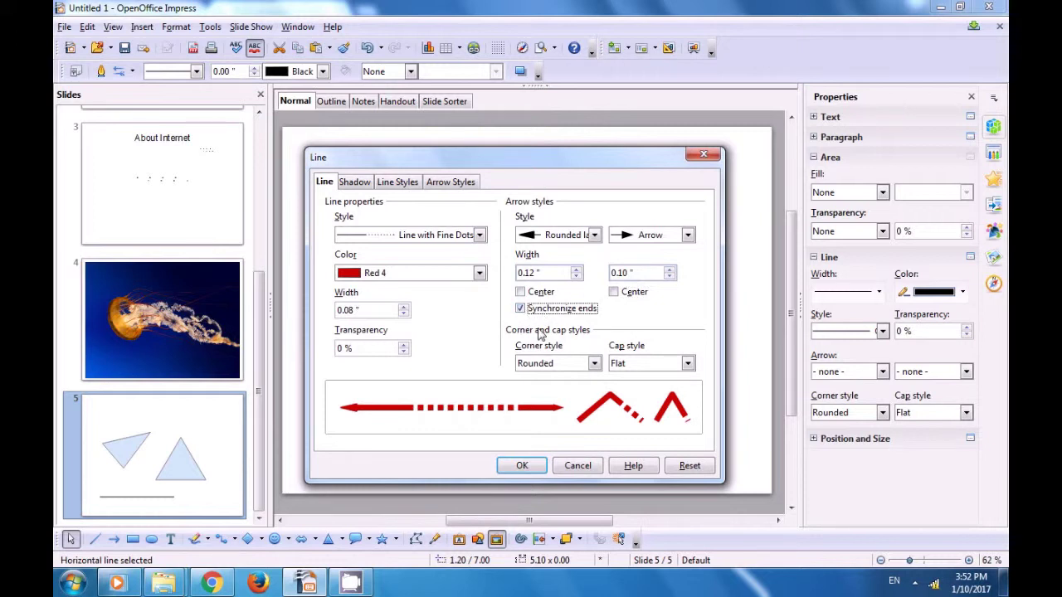
# - Set the line's corner style to Mitered and its cap style to Round
pyautogui.click(594, 363)
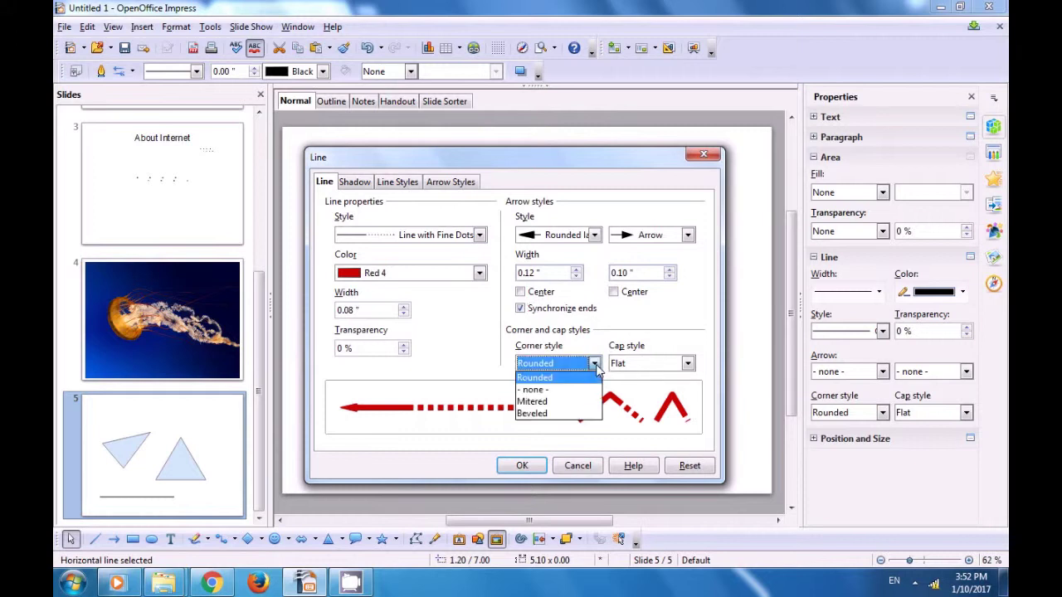
pyautogui.click(545, 402)
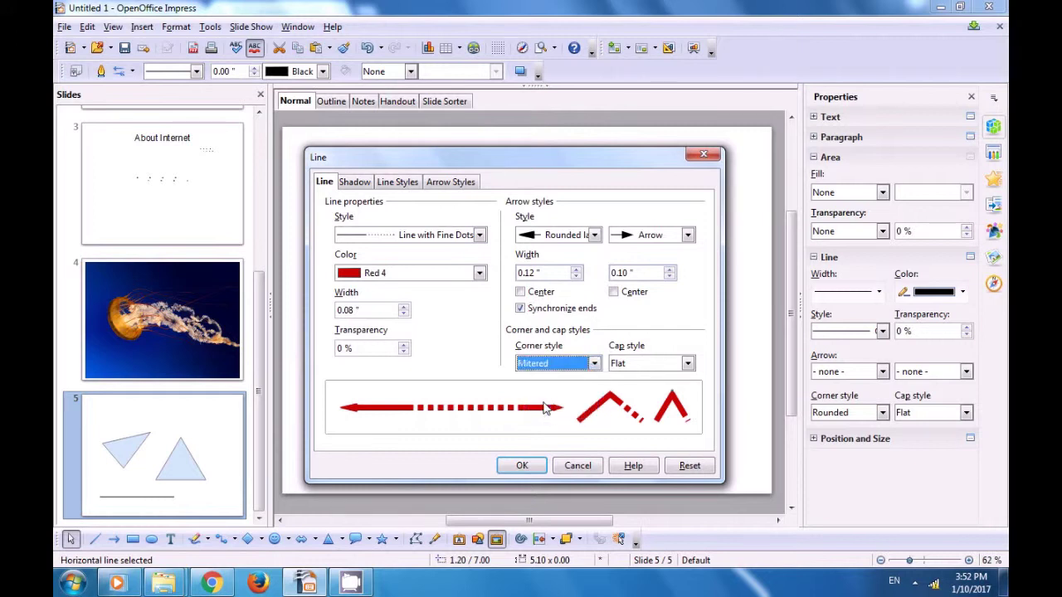
pyautogui.click(676, 367)
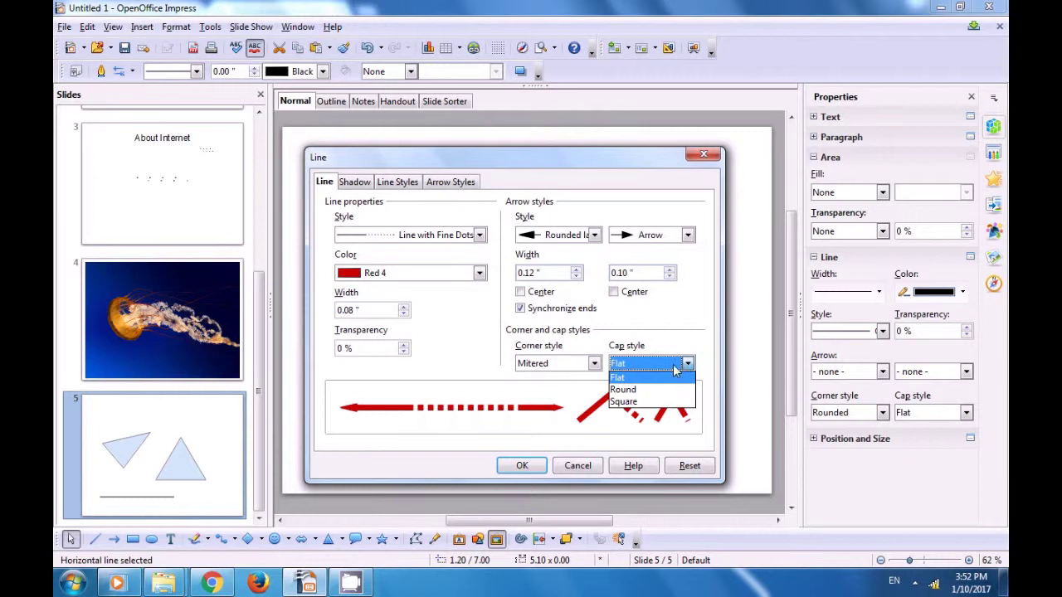
pyautogui.click(624, 390)
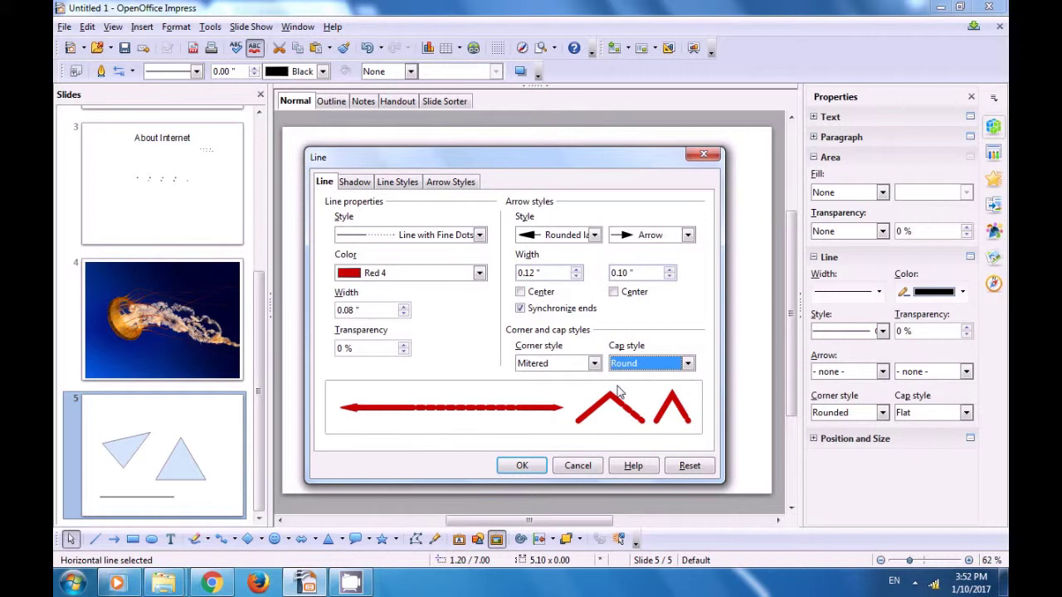
# - Enable a shadow for the line, positioned directly below it at a distance of 0.12 inches
pyautogui.click(355, 182)
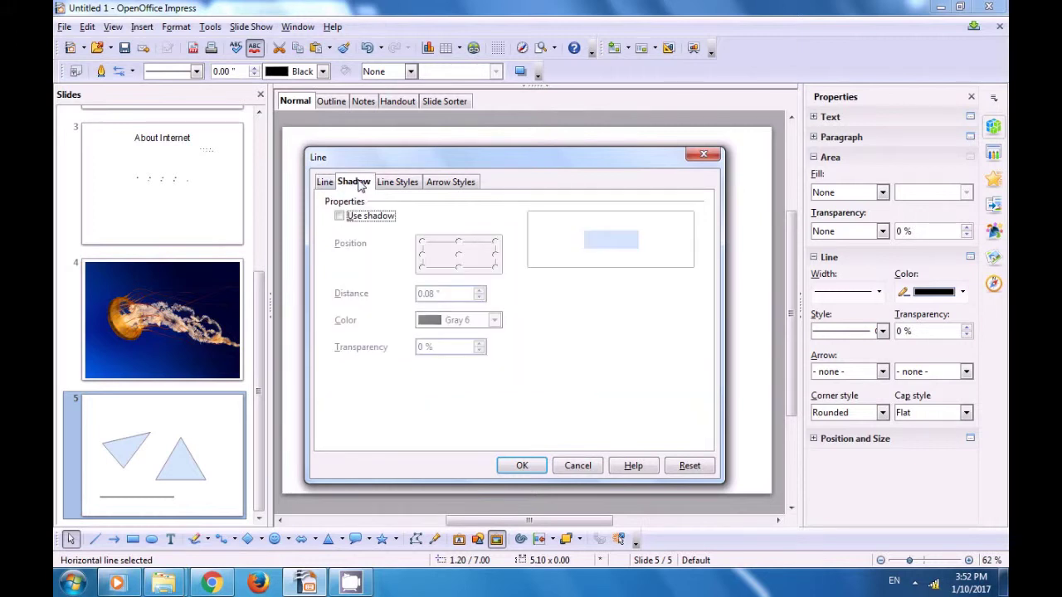
pyautogui.click(339, 217)
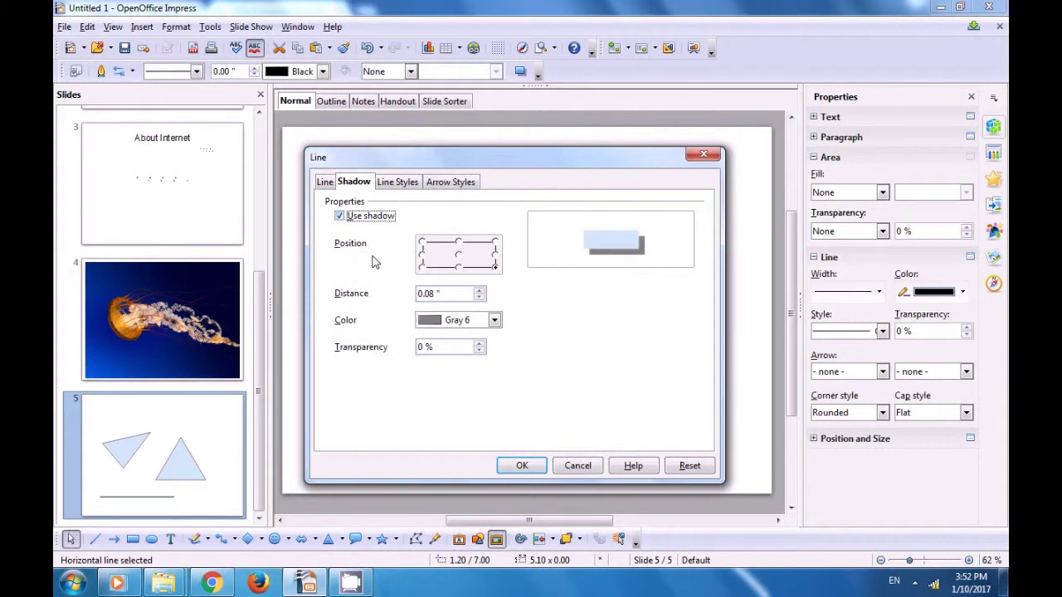
pyautogui.click(457, 268)
pyautogui.click(479, 292)
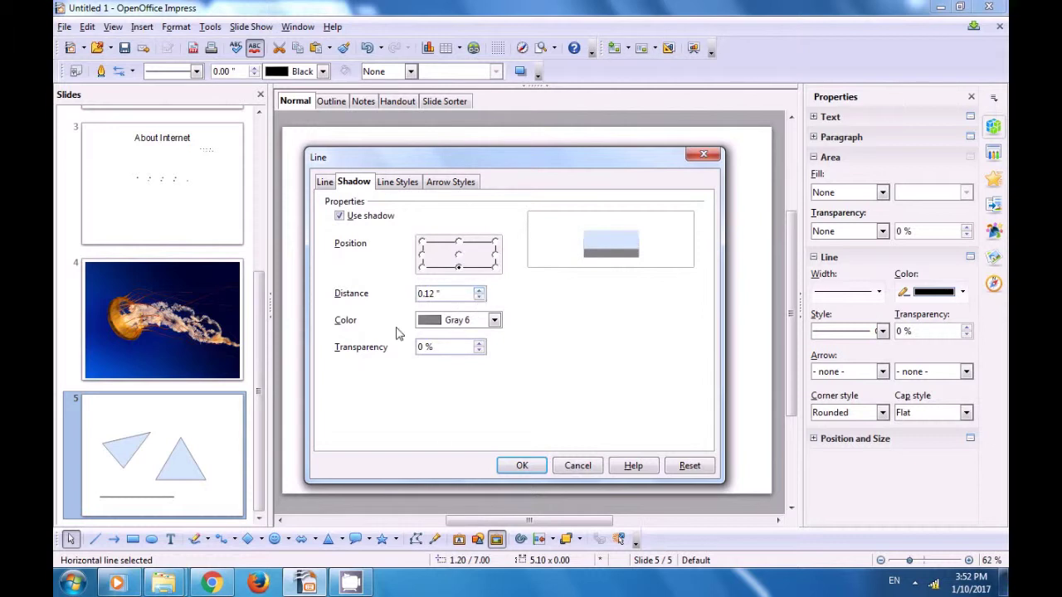
# - Set the shadow's color to Chart 3 and adjust its transparency
pyautogui.click(493, 321)
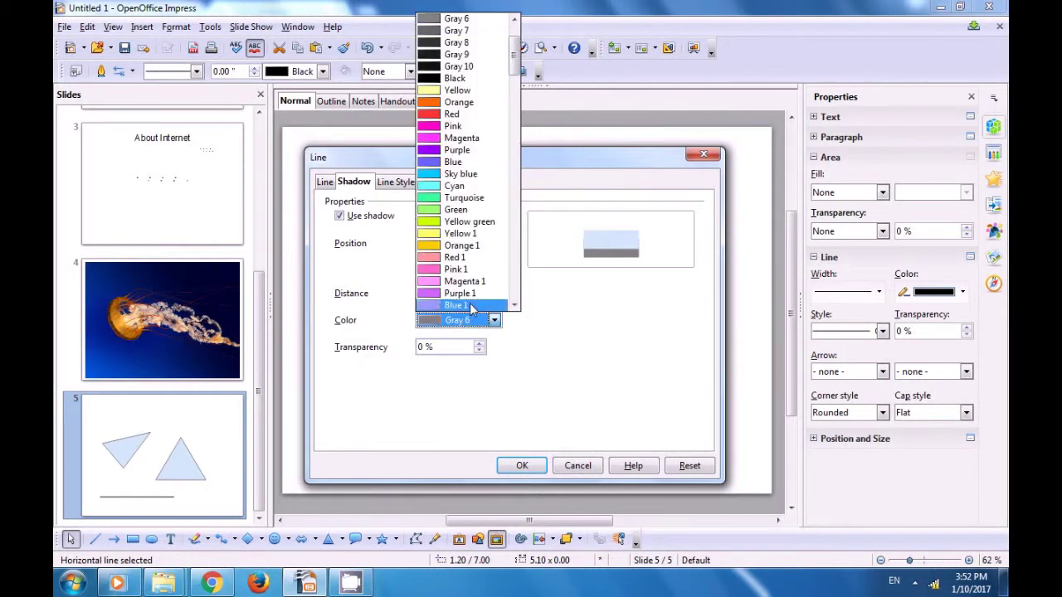
pyautogui.scroll(-15, 448, 255)
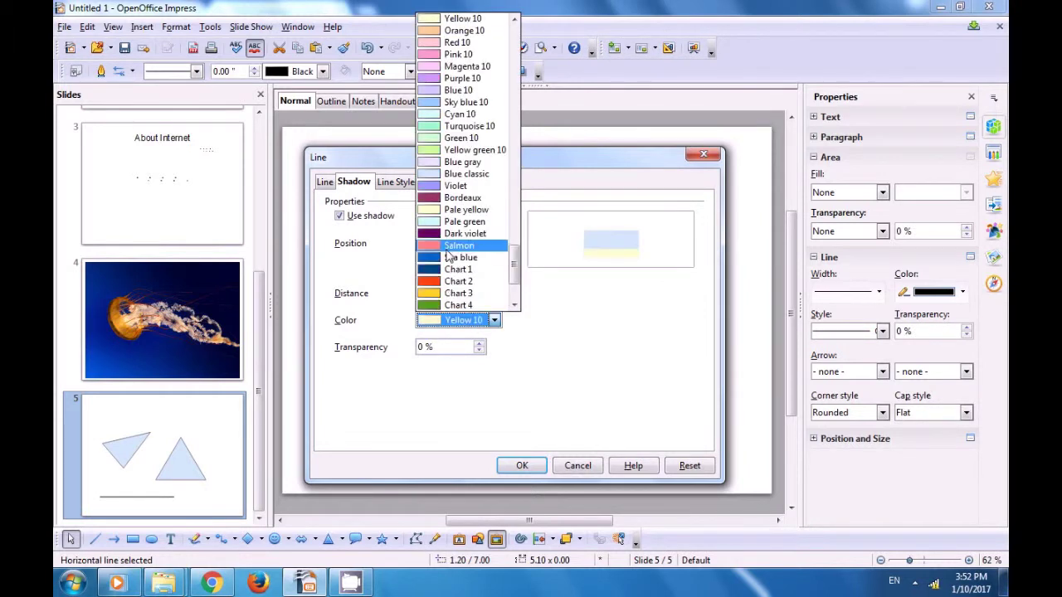
pyautogui.click(449, 294)
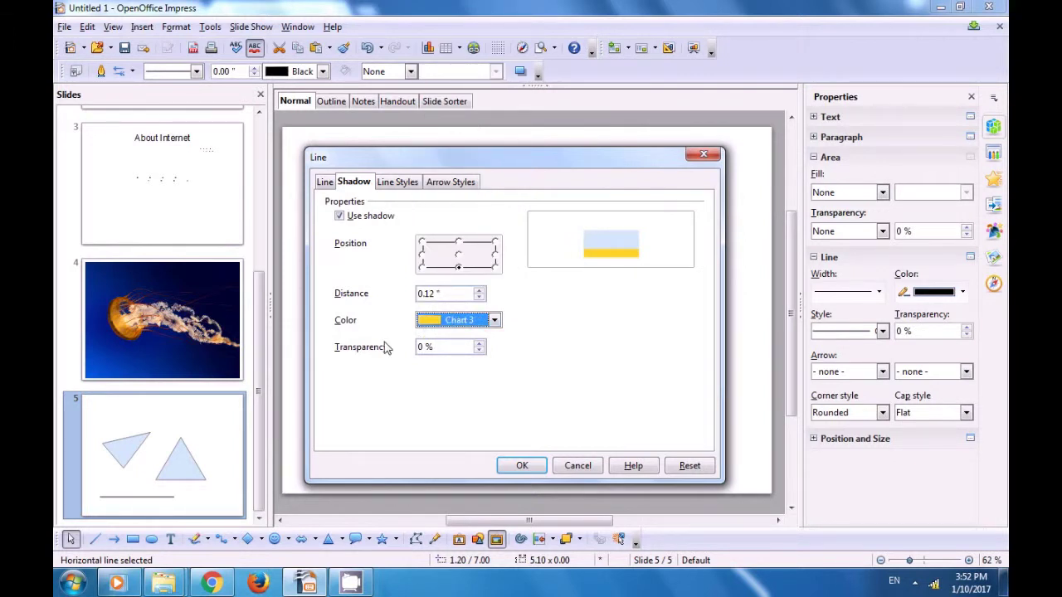
pyautogui.click(479, 345)
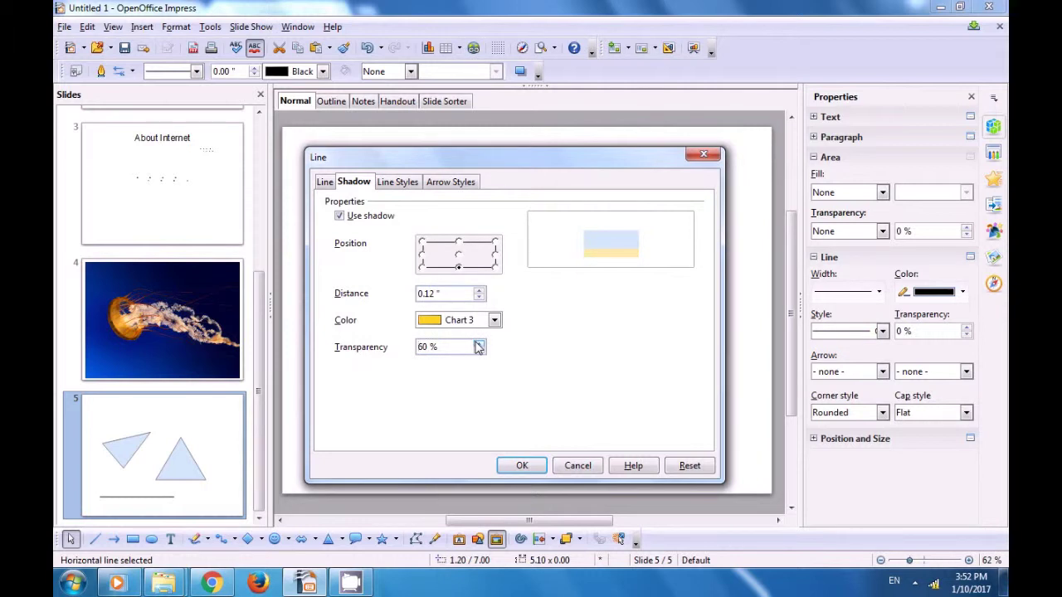
pyautogui.click(479, 344)
pyautogui.click(478, 351)
# - Define the Ultrafine Dashed line style's pattern types as Dash for the first element and Dot for the second
pyautogui.click(398, 184)
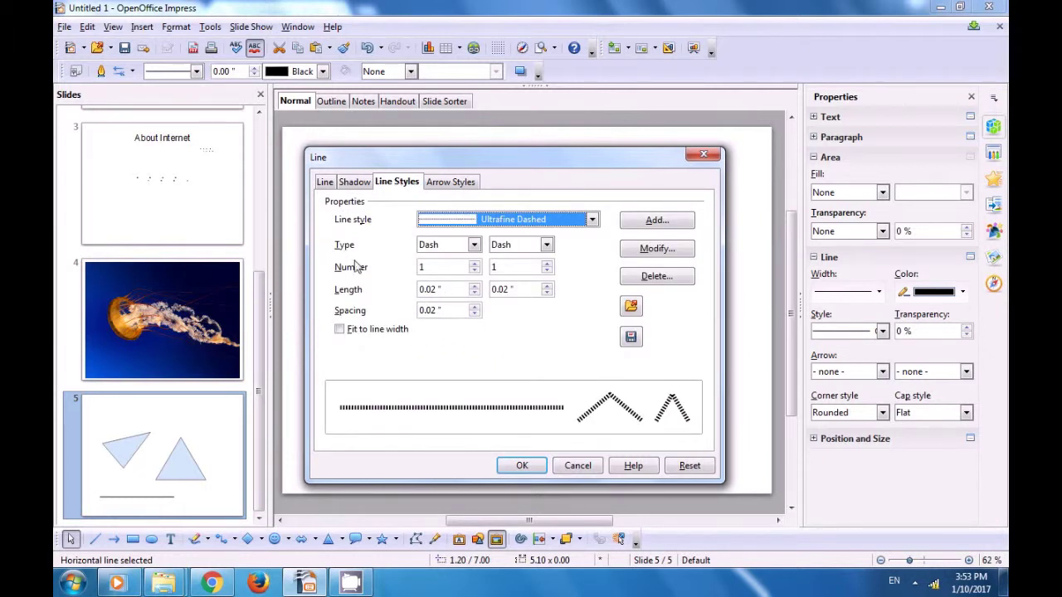
pyautogui.click(474, 245)
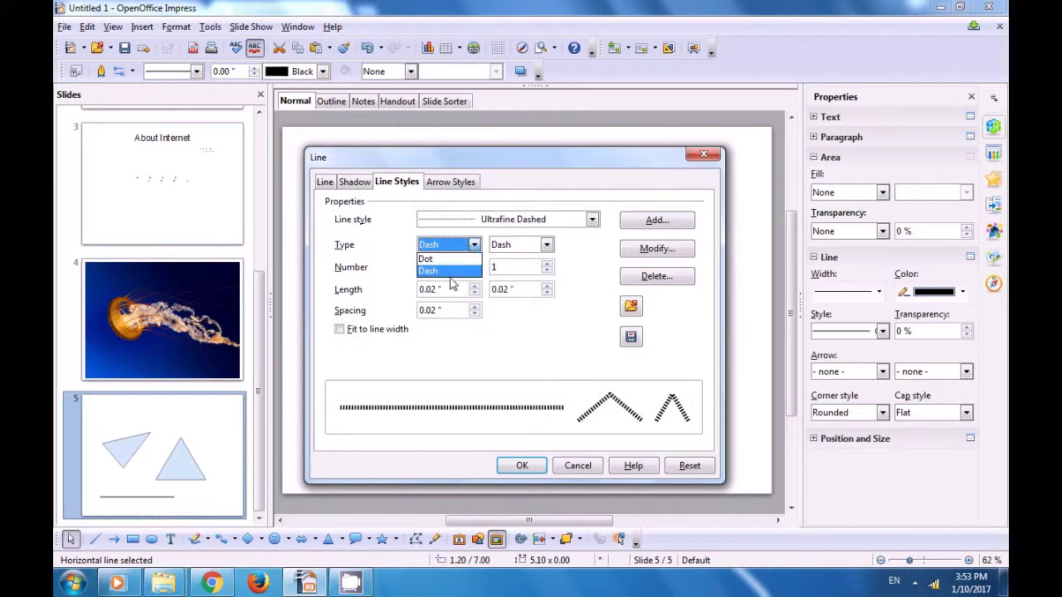
pyautogui.click(448, 271)
pyautogui.click(546, 245)
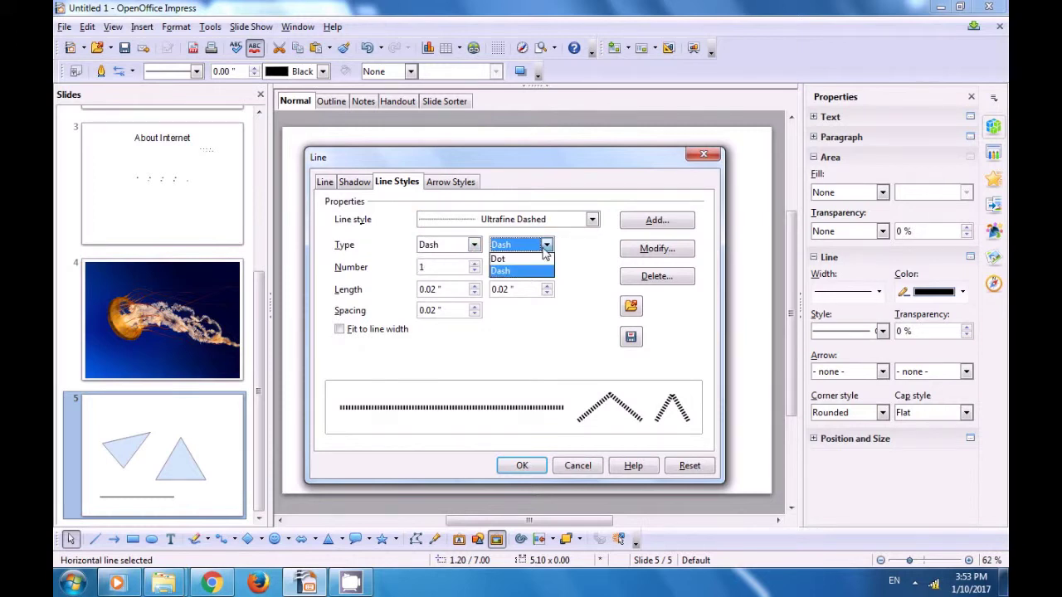
pyautogui.click(524, 260)
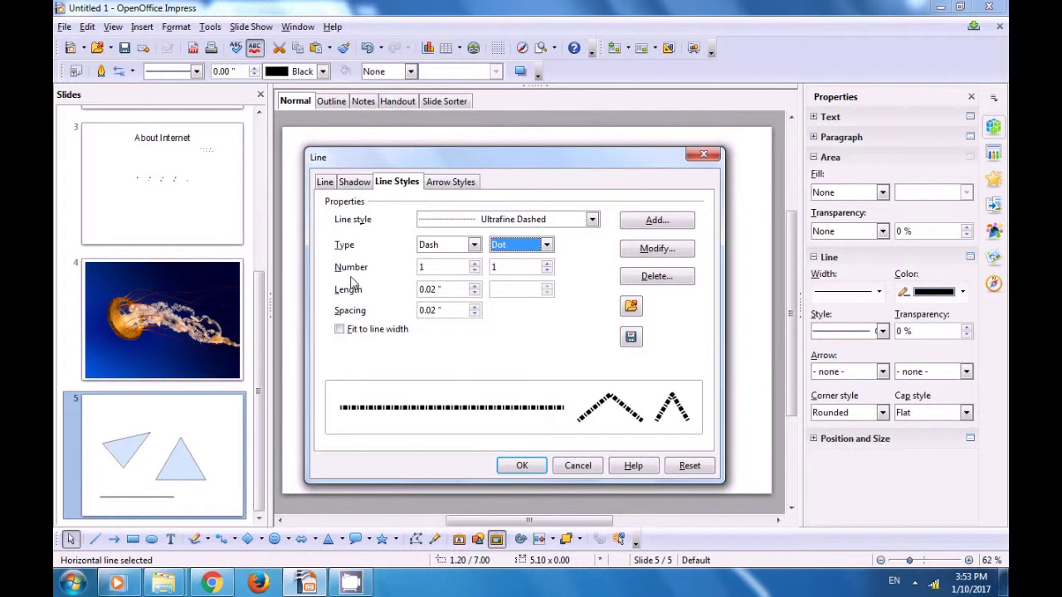
# - Set the number of dashes in the Ultrafine Dashed line style's first element to 8
pyautogui.click(474, 264)
pyautogui.click(474, 264)
pyautogui.click(475, 264)
pyautogui.click(475, 264)
pyautogui.click(475, 264)
pyautogui.click(475, 263)
pyautogui.click(474, 264)
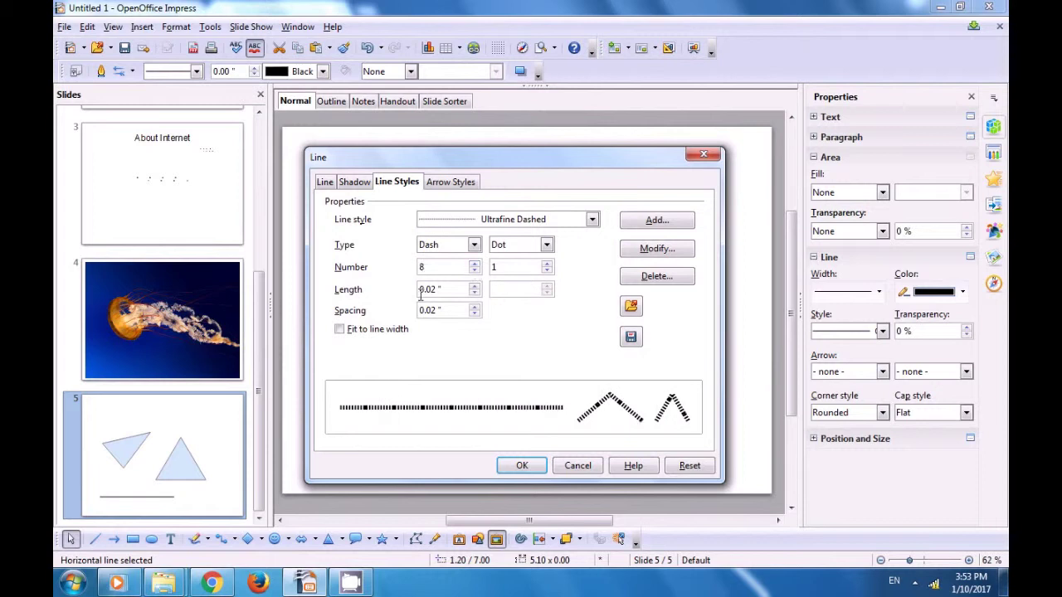
# - Set the dash length of the Ultrafine Dashed line style to 0.32 inches
pyautogui.click(475, 286)
pyautogui.click(474, 287)
pyautogui.click(474, 287)
pyautogui.click(474, 286)
pyautogui.click(475, 286)
pyautogui.click(474, 286)
pyautogui.click(475, 286)
pyautogui.click(474, 287)
pyautogui.click(474, 287)
pyautogui.click(474, 286)
pyautogui.click(474, 286)
pyautogui.click(475, 287)
pyautogui.click(475, 286)
pyautogui.click(475, 287)
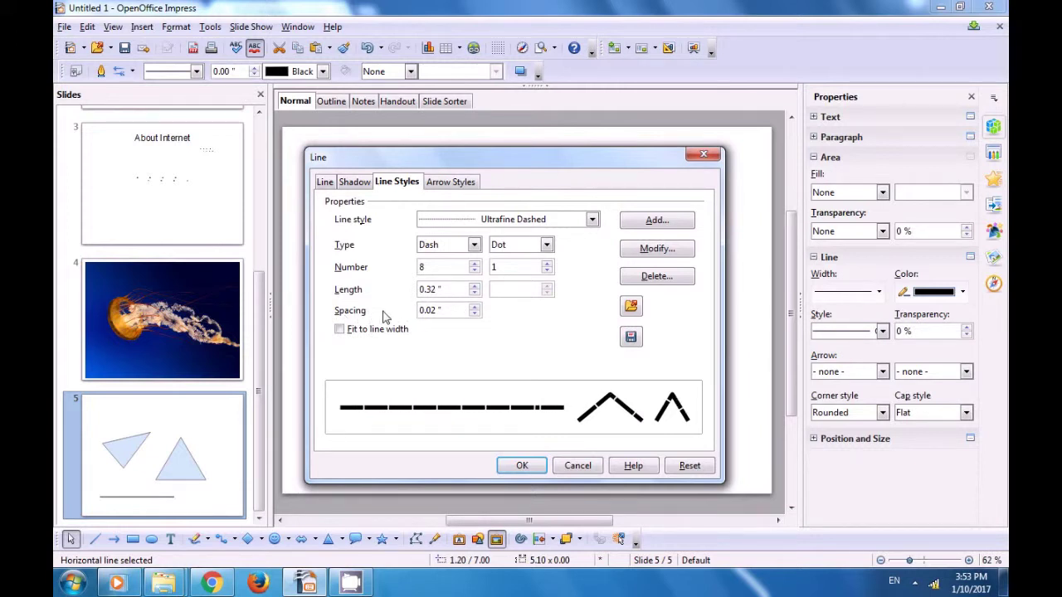
# - Set the spacing between the dashes of the Ultrafine Dashed style to 0.00 inches
pyautogui.click(475, 307)
pyautogui.click(475, 307)
pyautogui.click(474, 307)
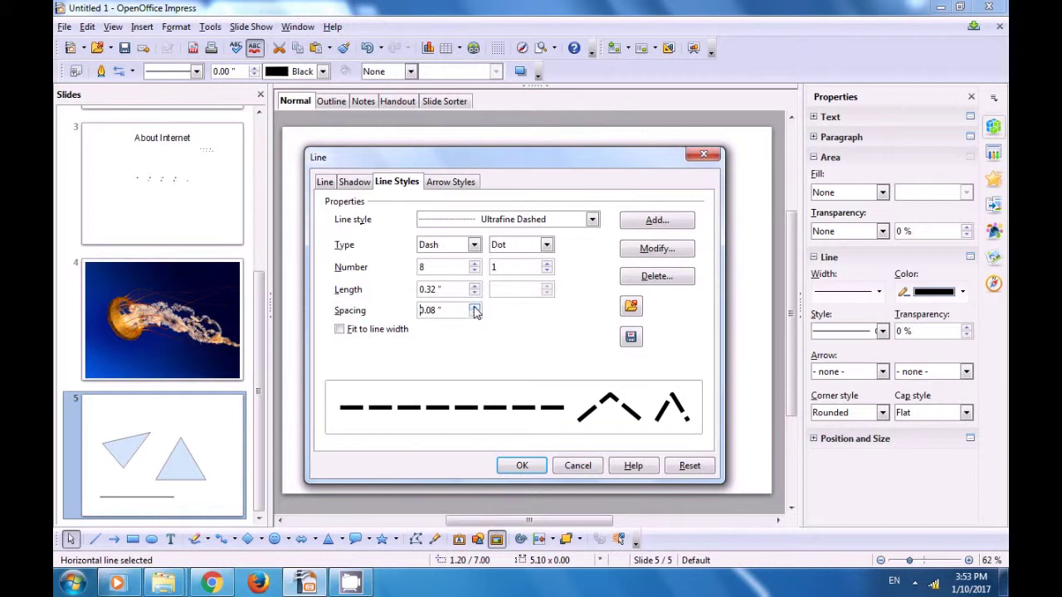
pyautogui.click(475, 314)
pyautogui.click(475, 314)
pyautogui.click(475, 313)
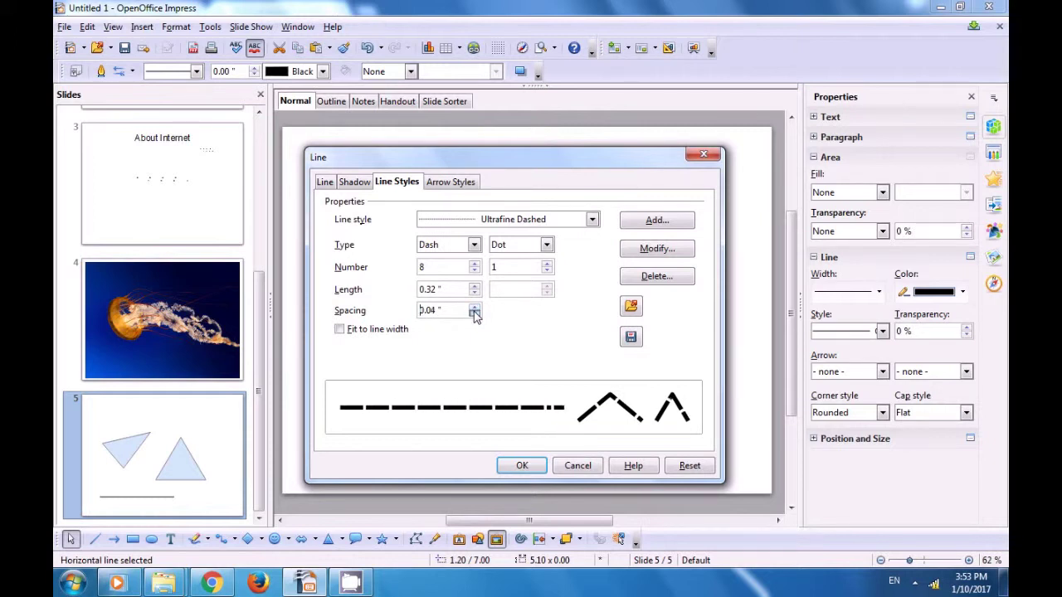
pyautogui.click(475, 314)
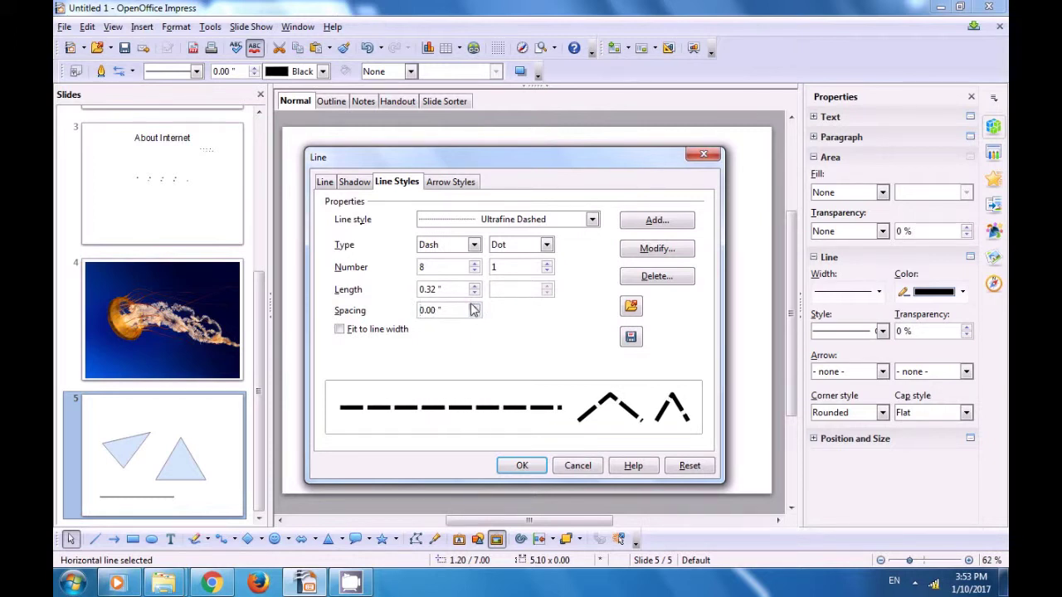
# - Dismiss the line style modification prompt, choose Circle as the arrow style and apply the formatting to the line
pyautogui.click(442, 189)
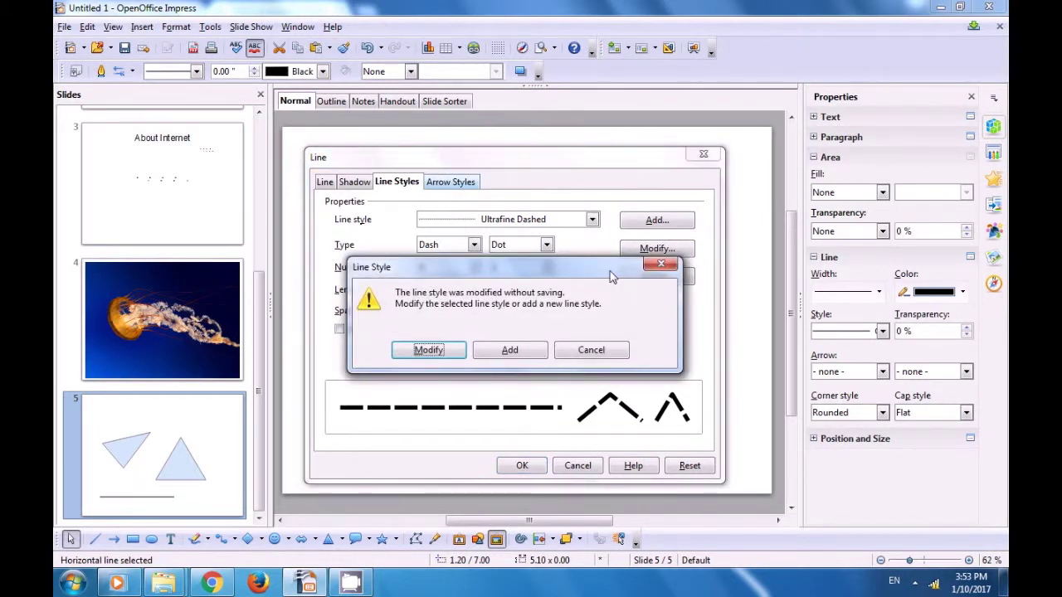
pyautogui.click(659, 264)
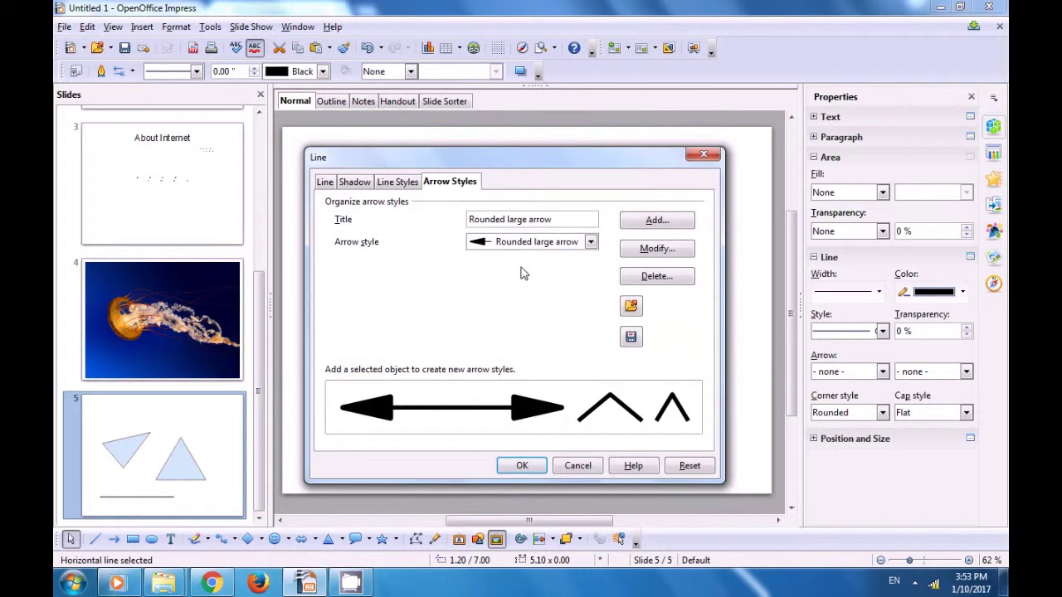
pyautogui.click(389, 183)
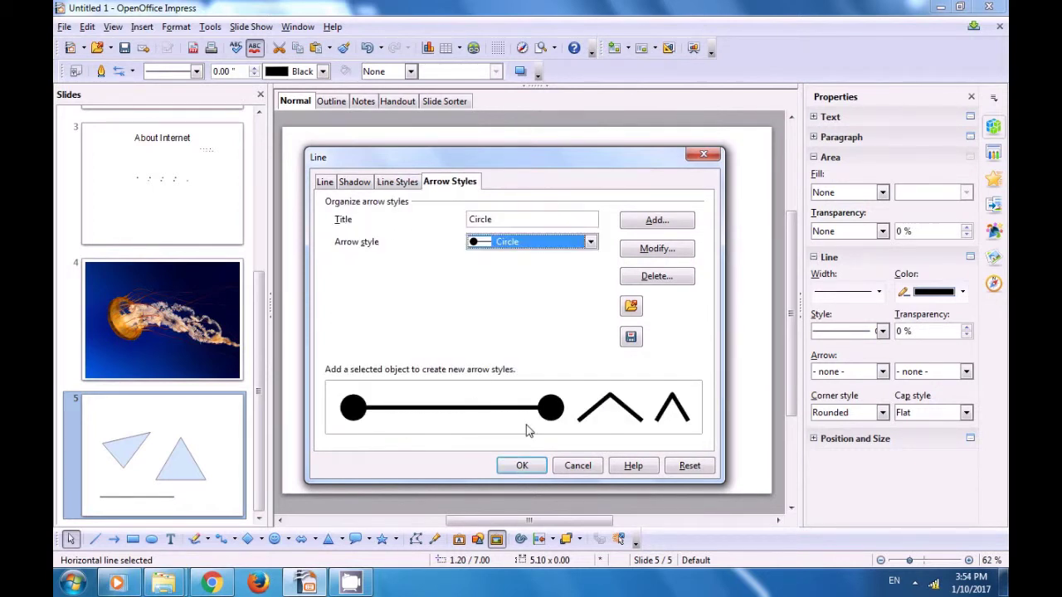
pyautogui.click(523, 465)
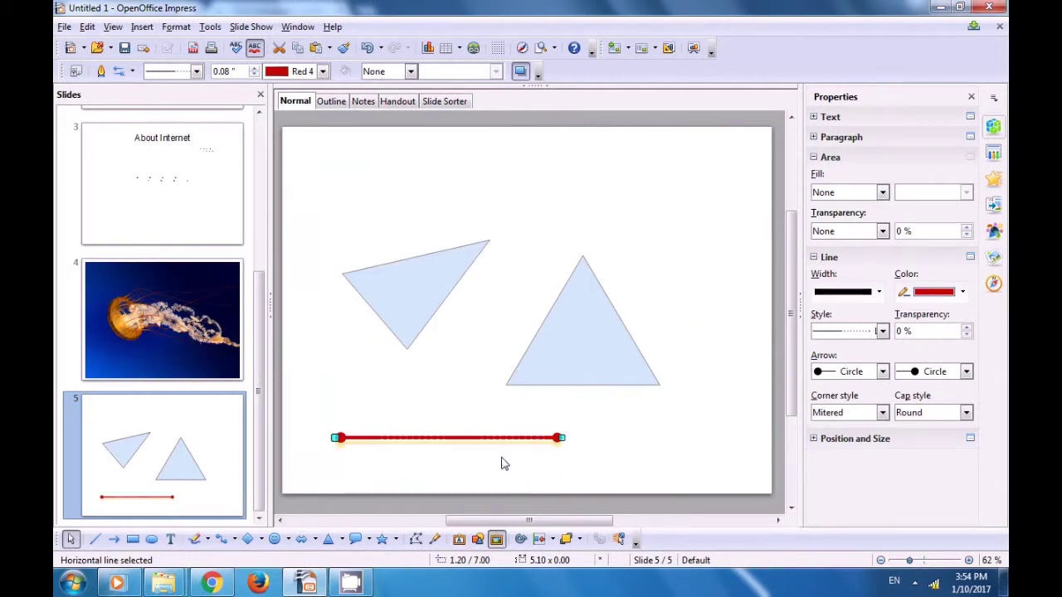
# - Move the red line right and slightly down beneath the two triangles, and deselect it
pyautogui.click(501, 462)
pyautogui.click(473, 445)
pyautogui.moveTo(473, 445); pyautogui.dragTo(532, 458)
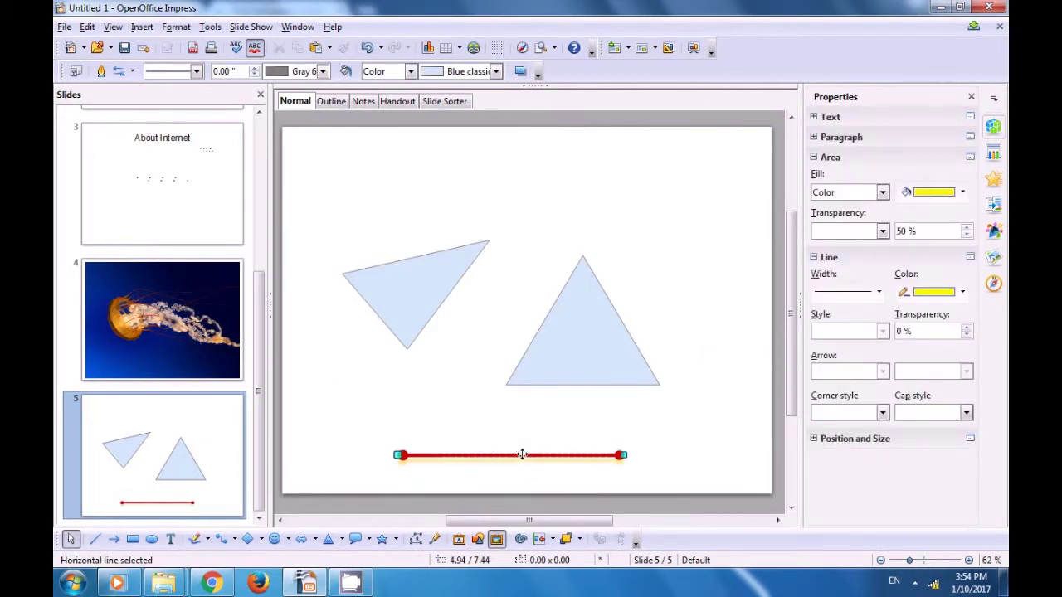
pyautogui.click(406, 469)
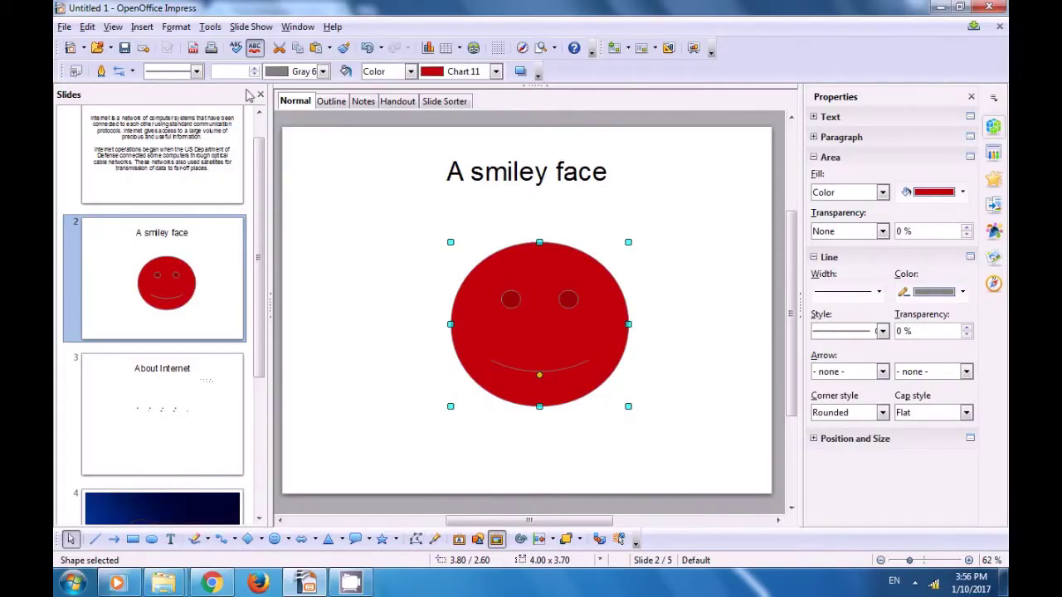
# - Choose the solid color Yellow green 9 as the area fill of the smiley face on slide 2
pyautogui.click(179, 29)
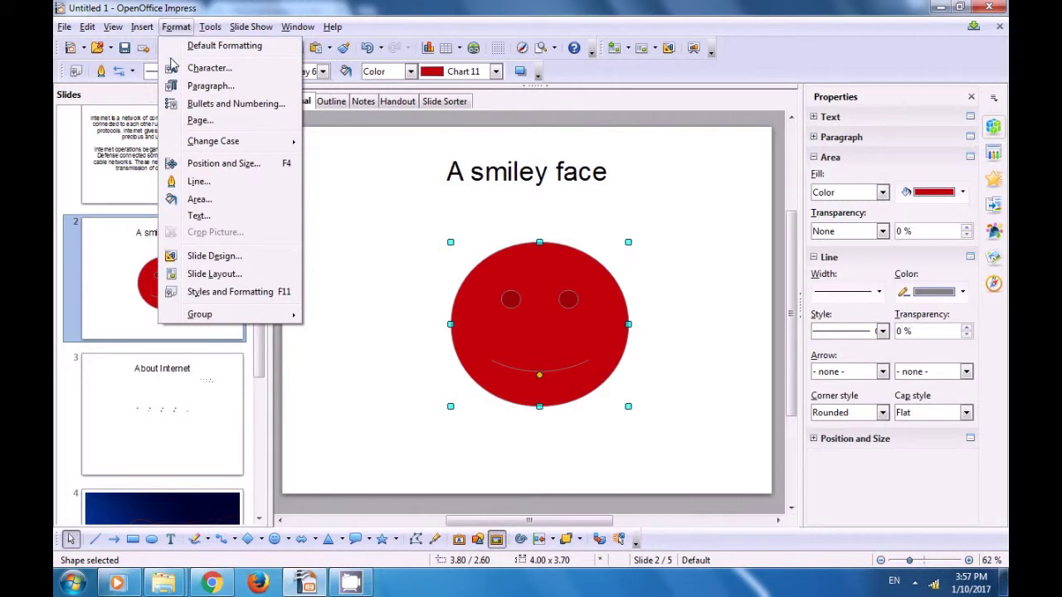
pyautogui.click(193, 202)
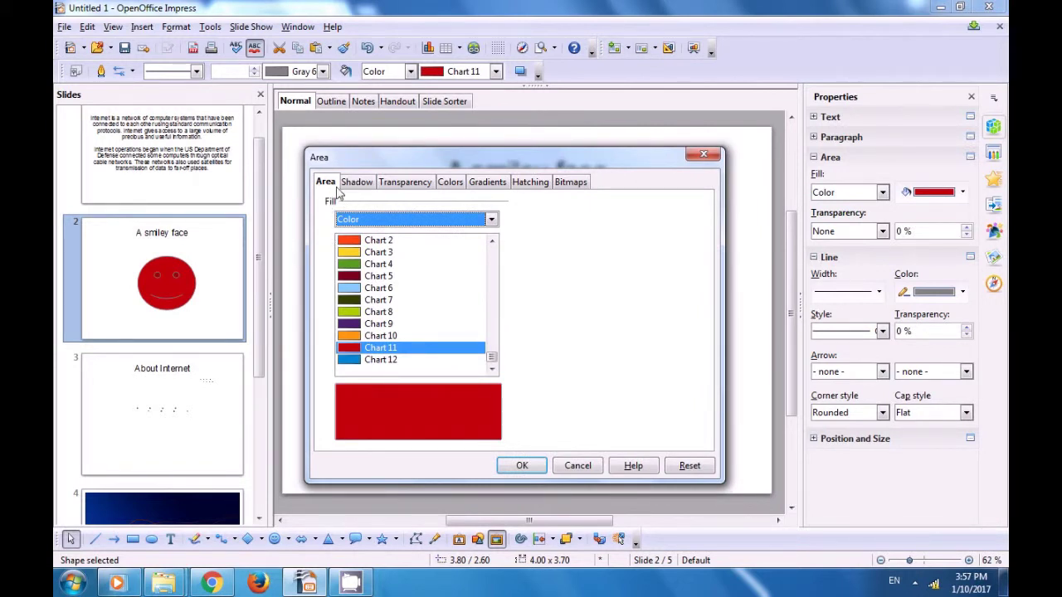
pyautogui.click(491, 220)
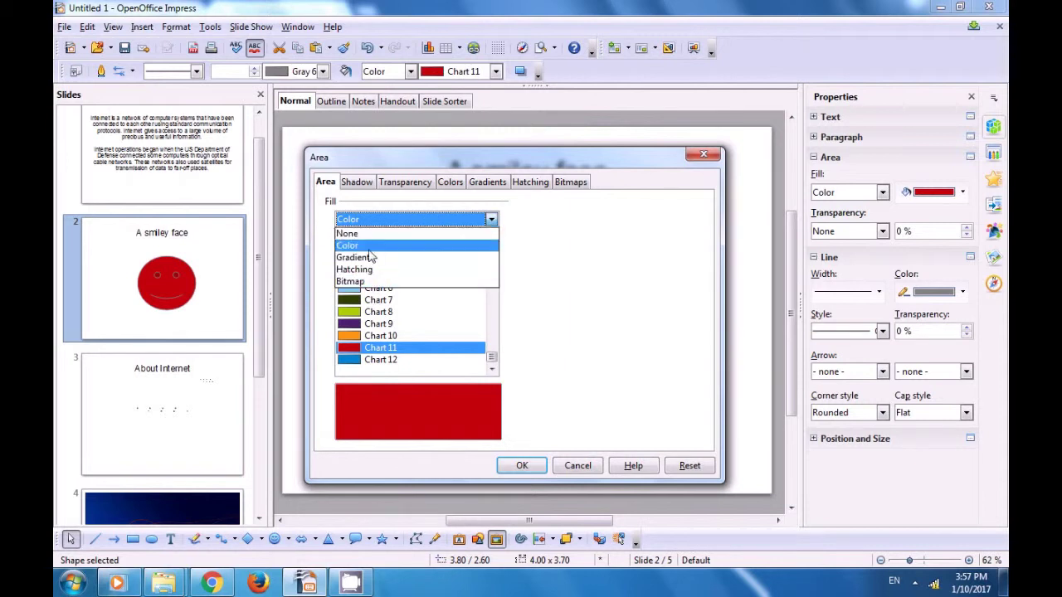
pyautogui.click(373, 246)
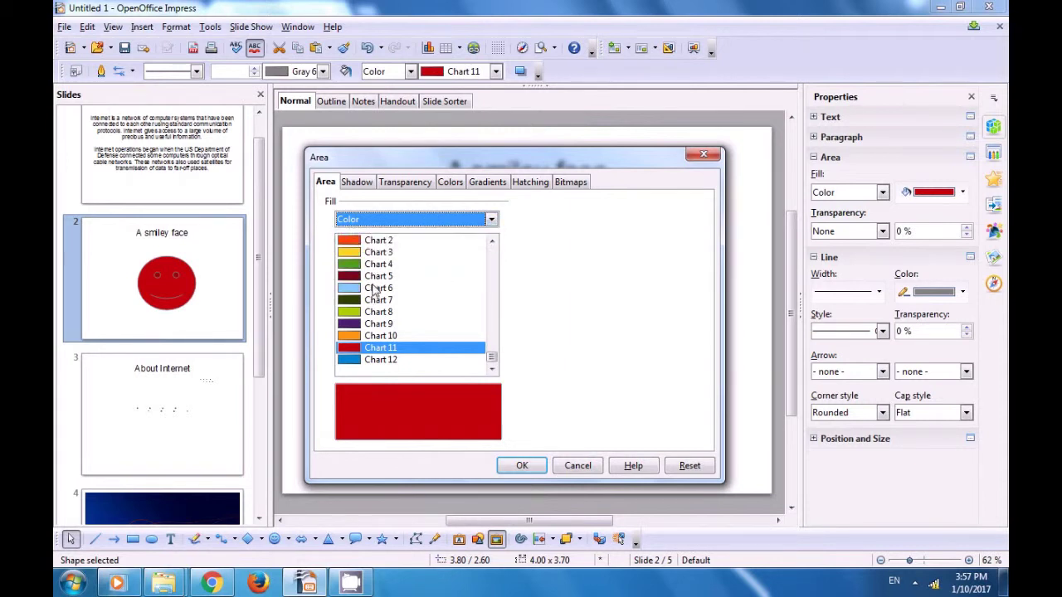
pyautogui.click(377, 288)
pyautogui.scroll(8, 378, 288)
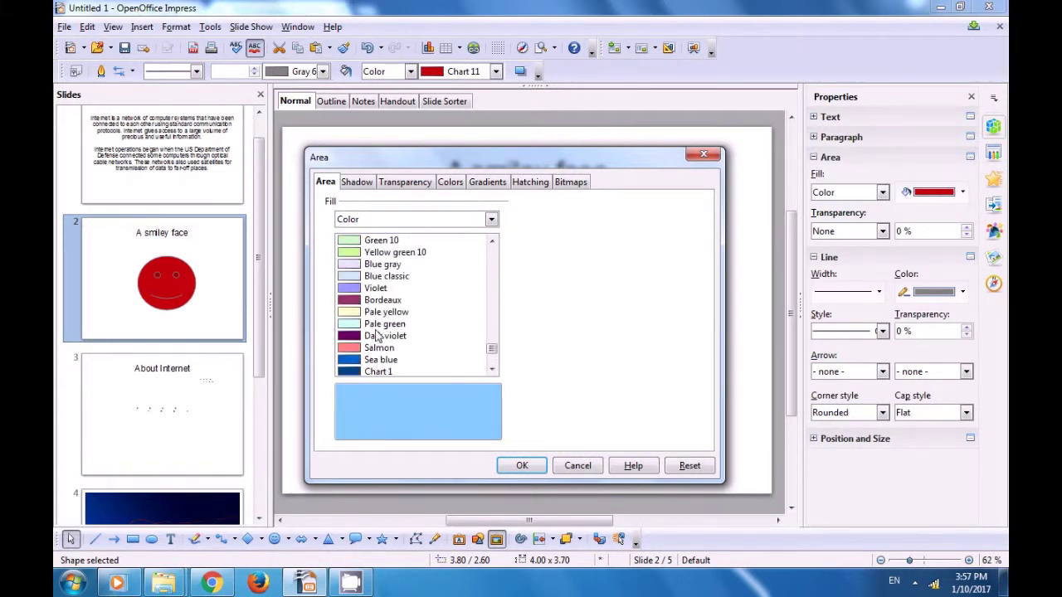
pyautogui.scroll(2, 373, 295)
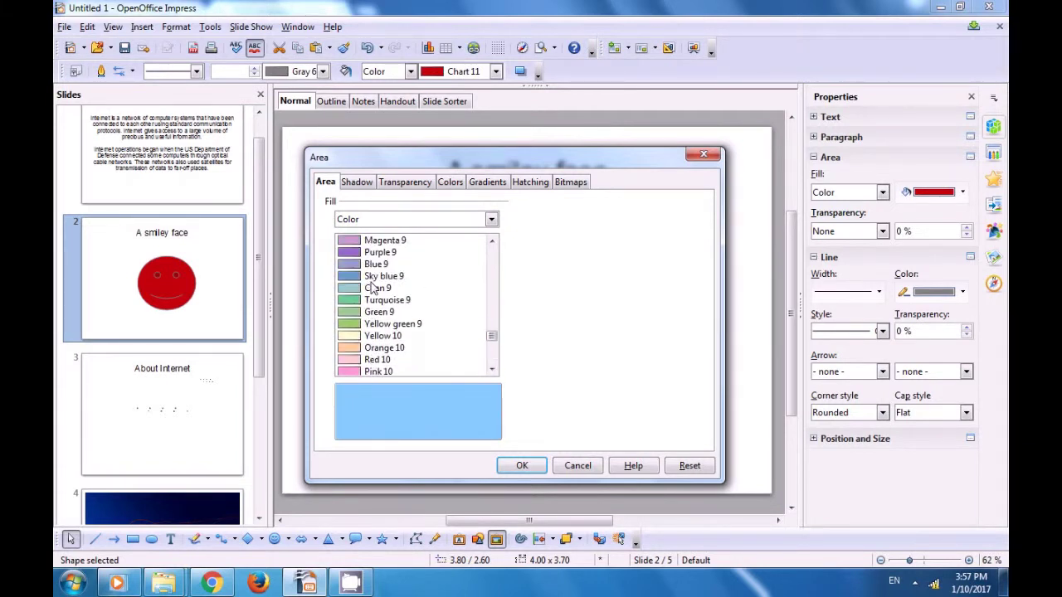
pyautogui.click(380, 326)
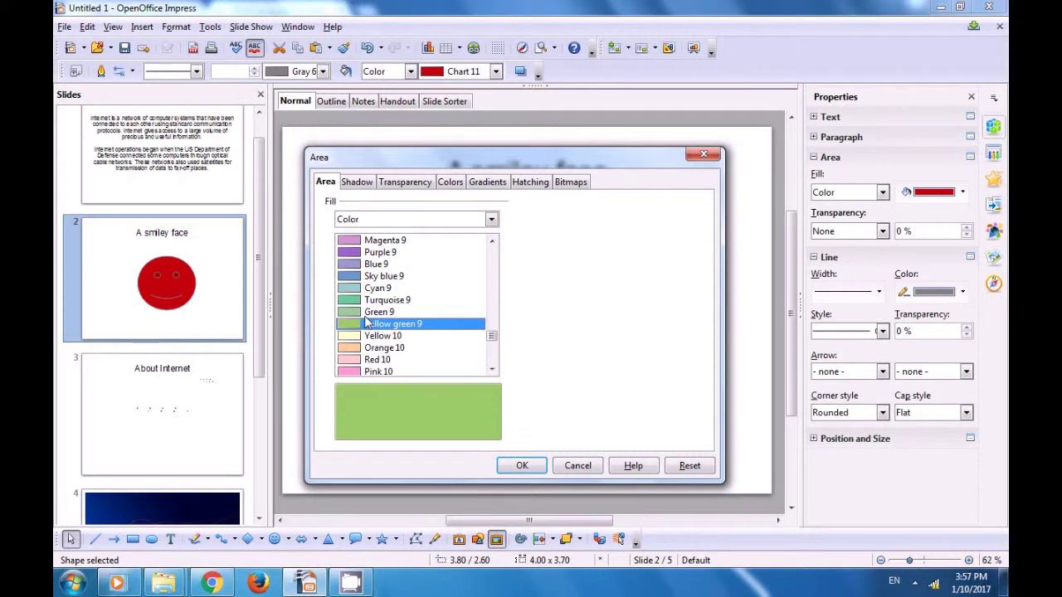
# - Enable a shadow for the smiley face, positioned directly below it, with the color Gray 6
pyautogui.click(357, 185)
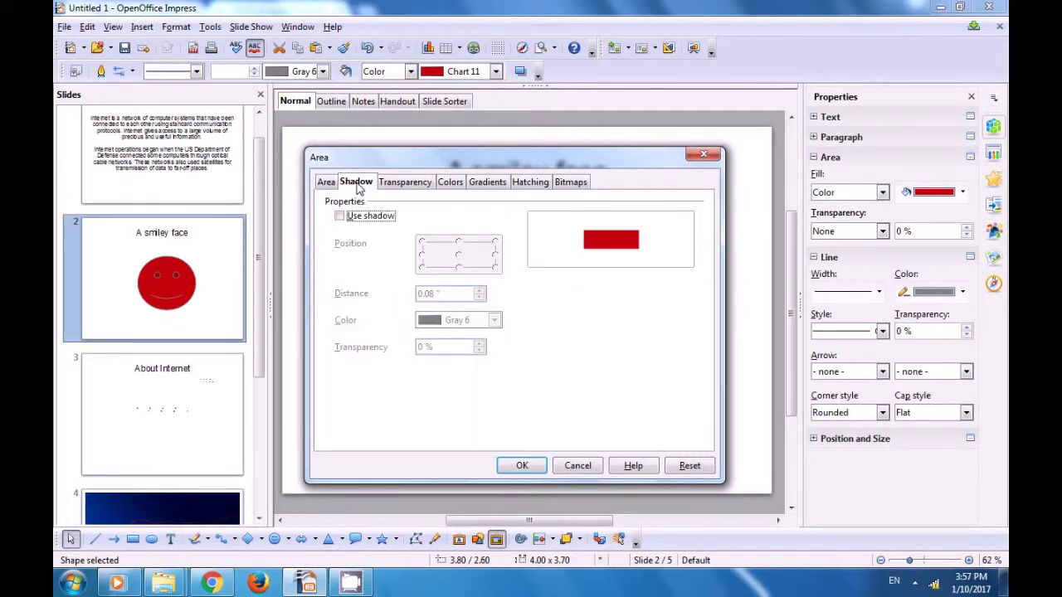
pyautogui.click(339, 215)
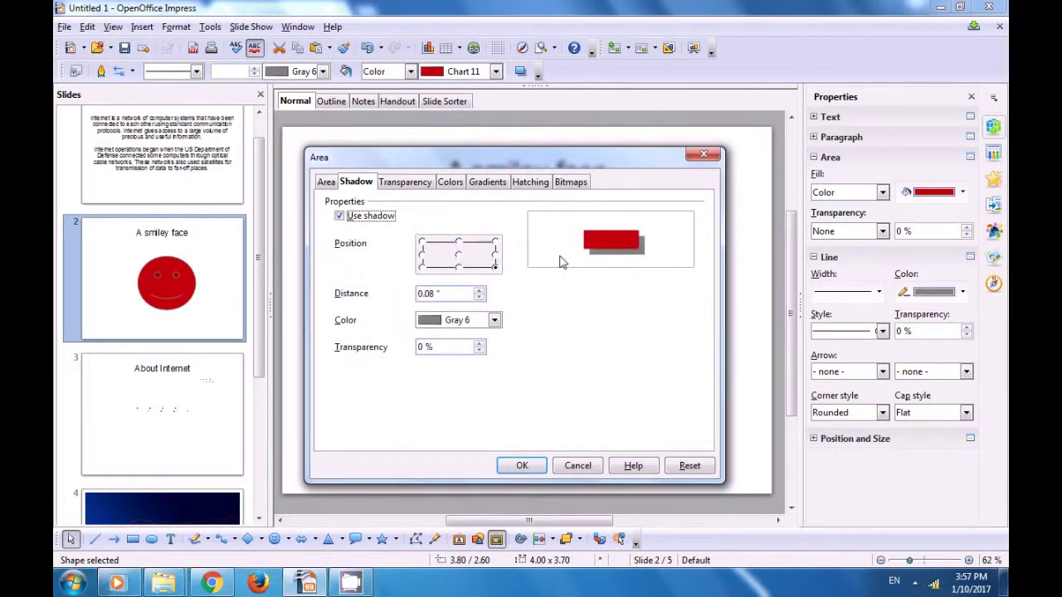
pyautogui.click(458, 267)
pyautogui.click(494, 320)
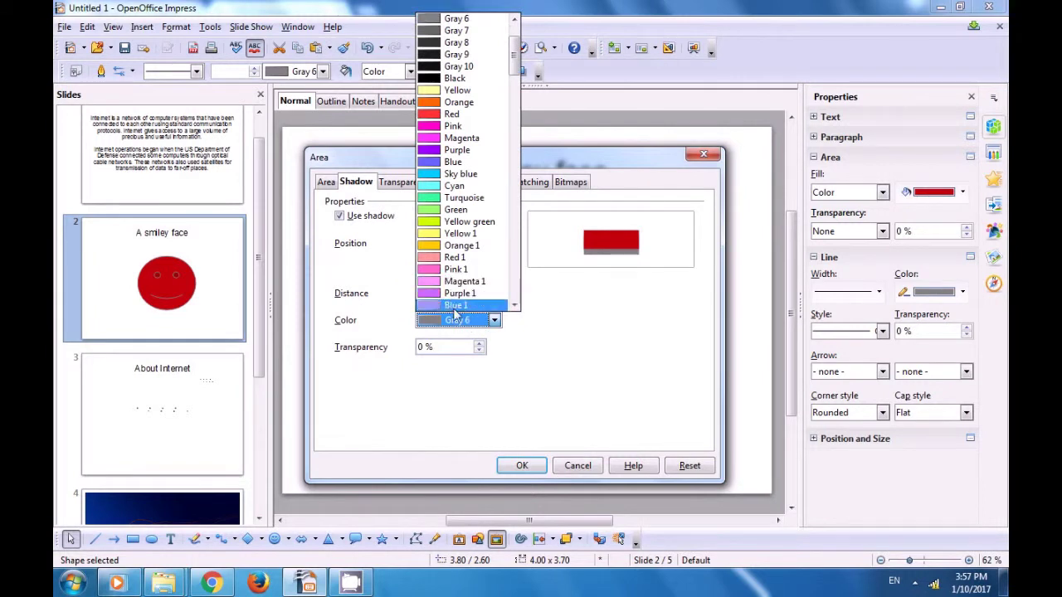
pyautogui.click(459, 322)
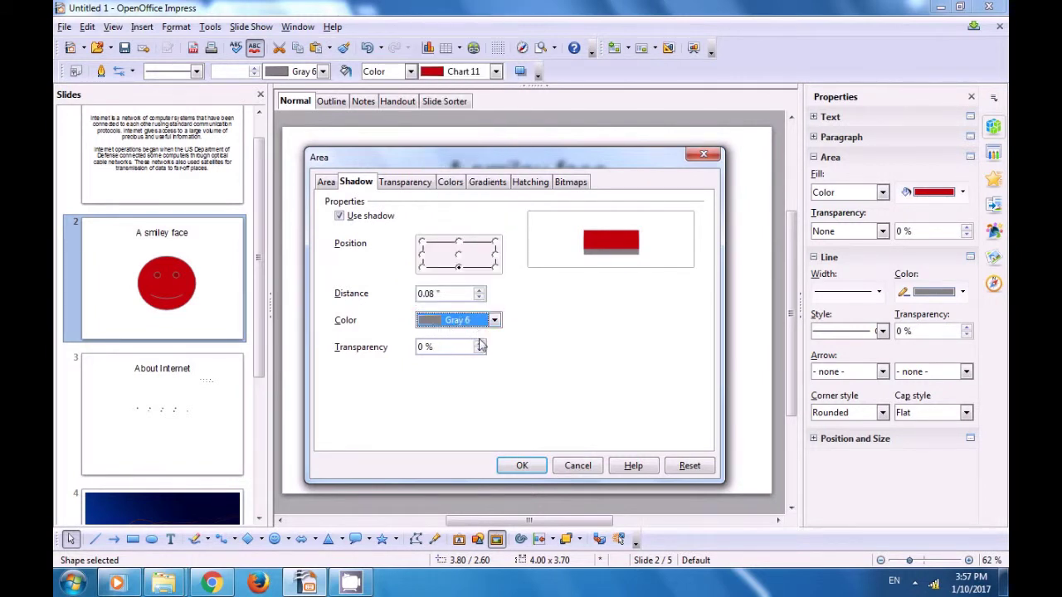
# - Set the smiley face's shadow distance to 0.16 inches and its shadow transparency to 10%
pyautogui.click(479, 291)
pyautogui.click(480, 290)
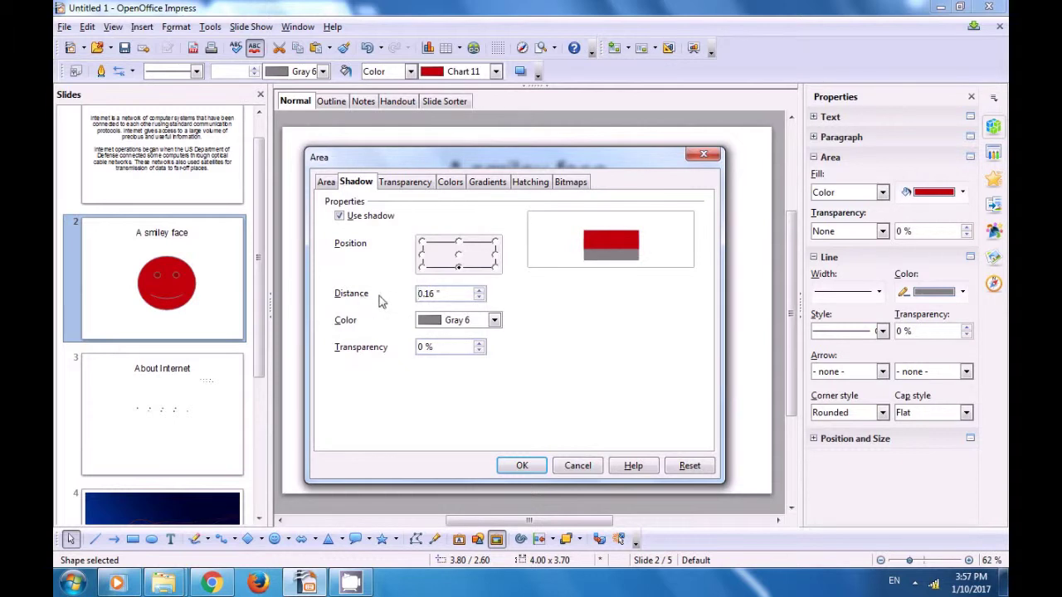
pyautogui.click(480, 343)
pyautogui.click(479, 344)
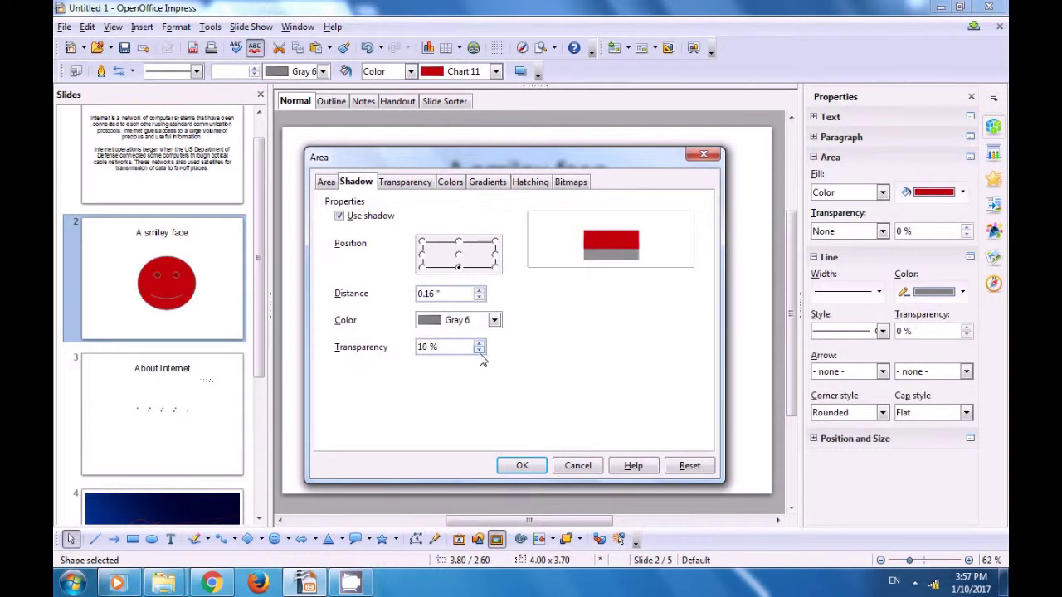
# - Give the smiley face's fill a uniform transparency of 5%
pyautogui.click(415, 188)
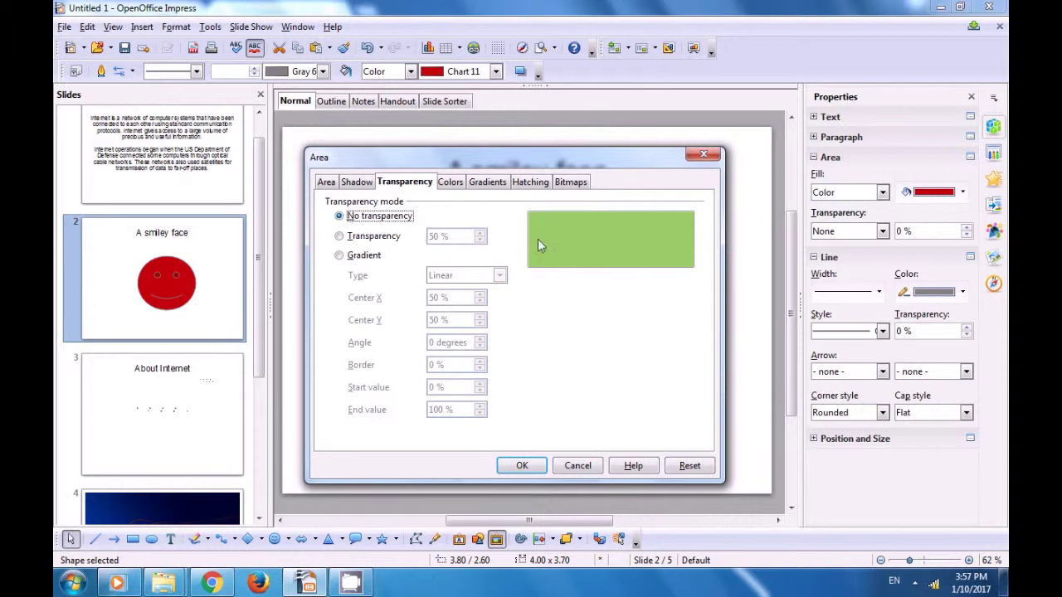
pyautogui.click(343, 238)
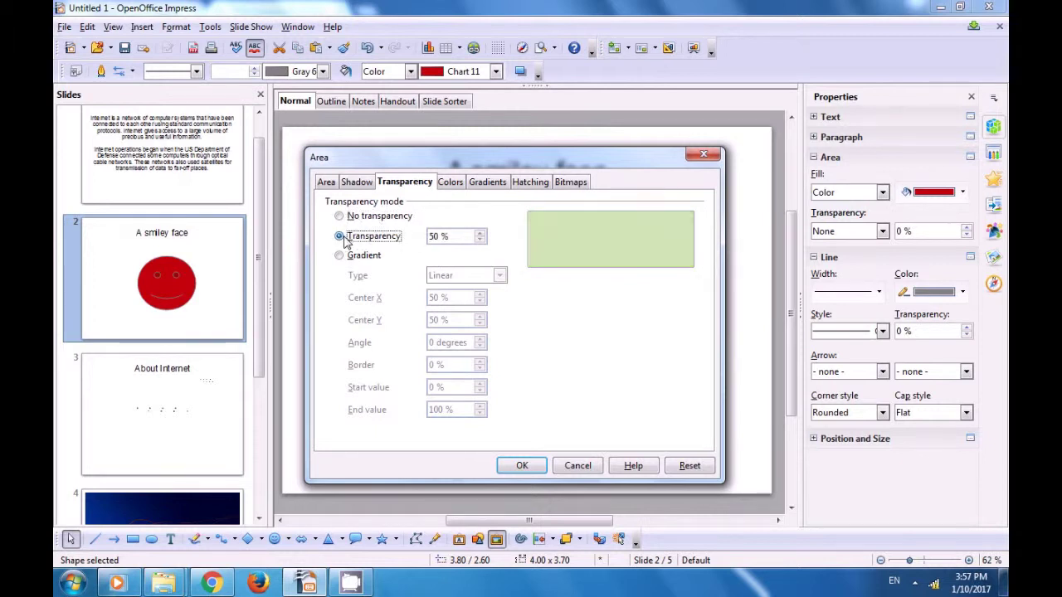
pyautogui.click(479, 234)
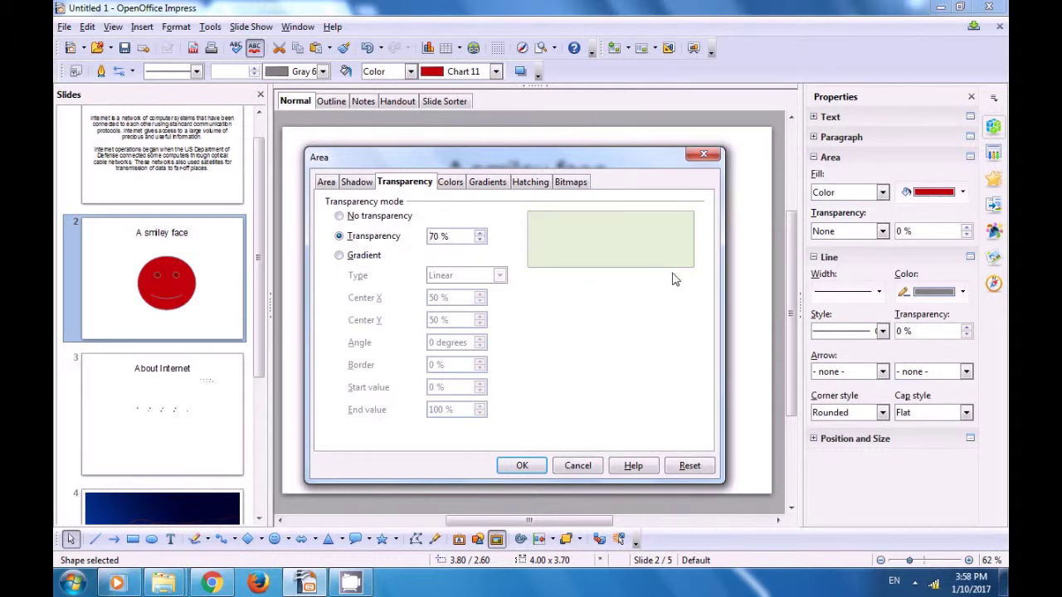
pyautogui.click(480, 240)
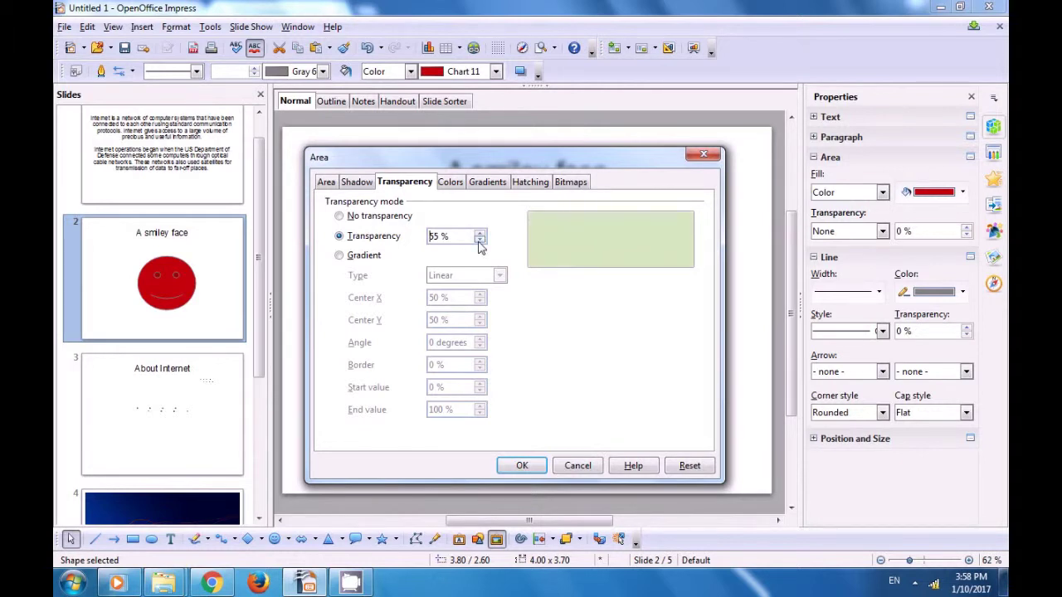
pyautogui.click(479, 241)
pyautogui.click(479, 240)
pyautogui.click(480, 233)
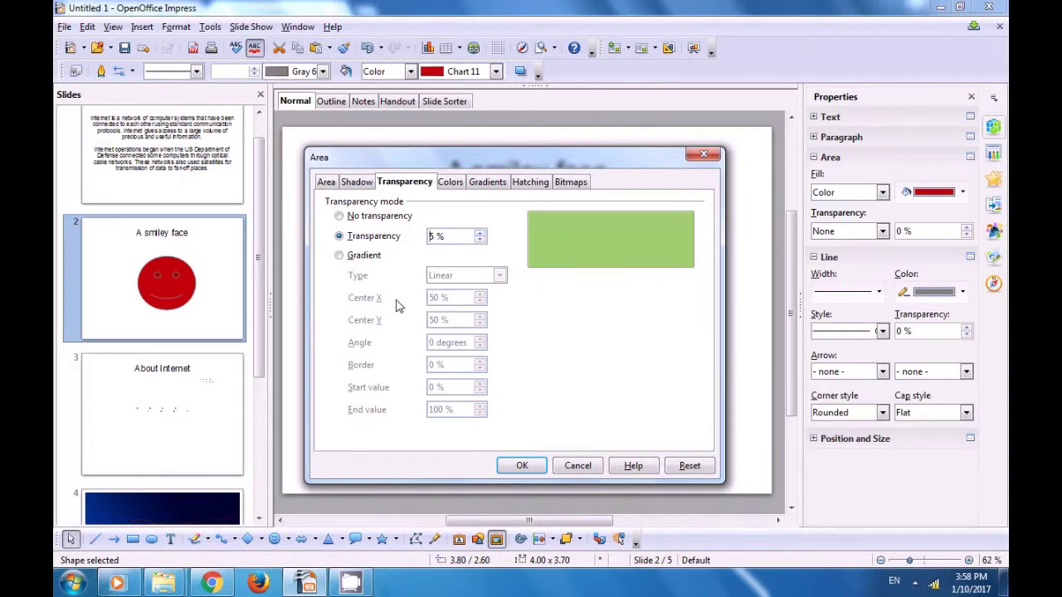
# - Apply a Square gradient transparency to the smiley face's fill and shift the gradient's horizontal center to the right
pyautogui.click(341, 256)
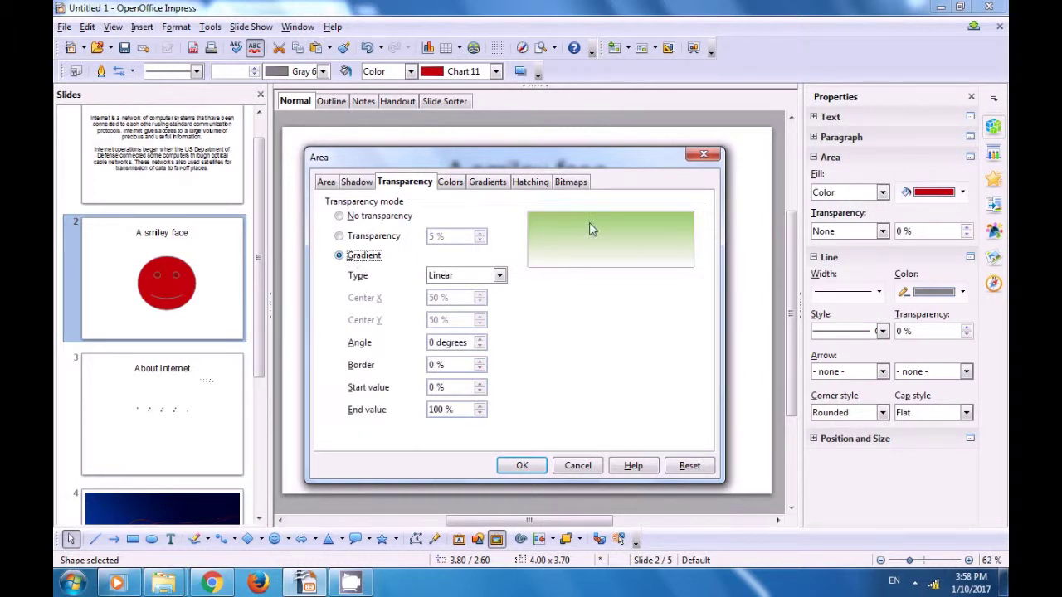
pyautogui.click(499, 276)
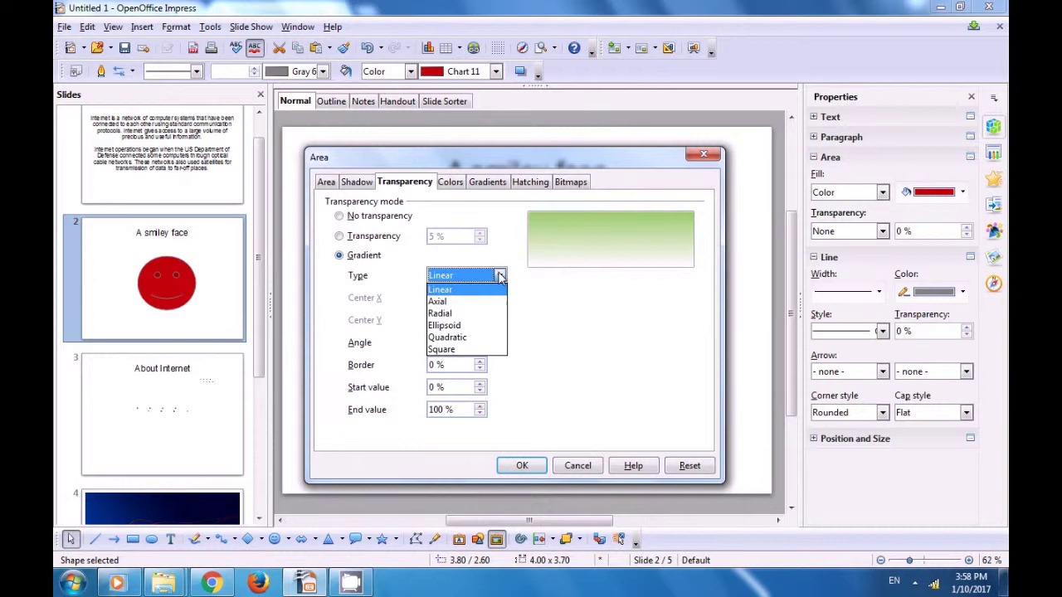
pyautogui.click(463, 328)
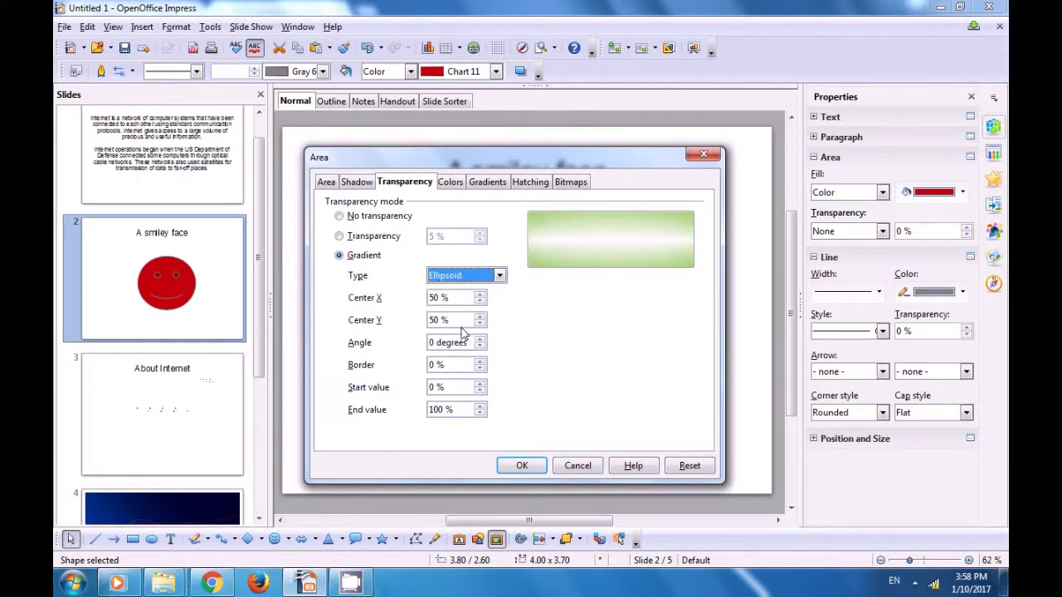
pyautogui.click(497, 277)
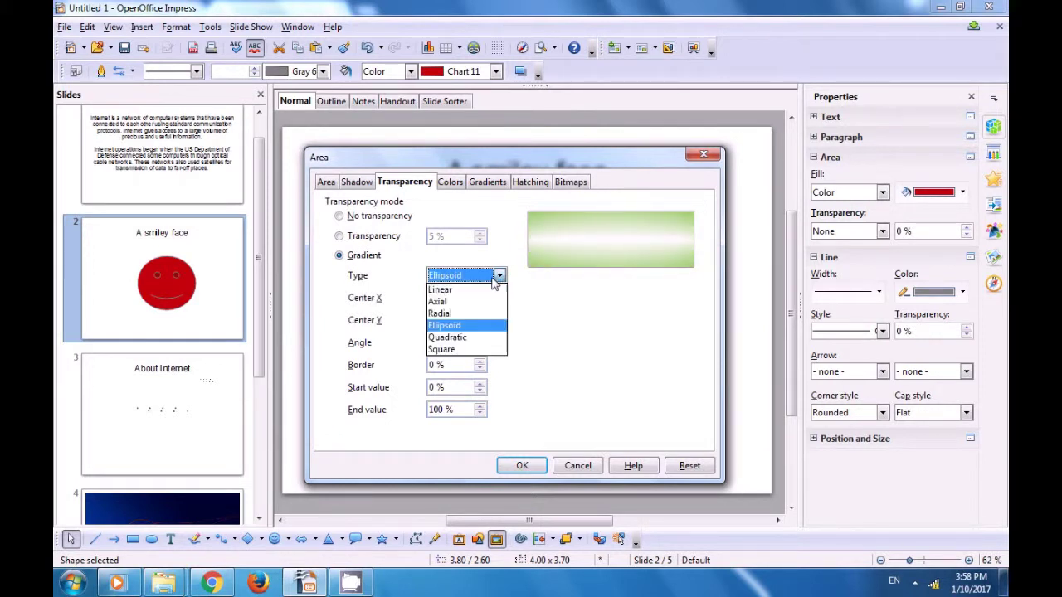
pyautogui.click(453, 352)
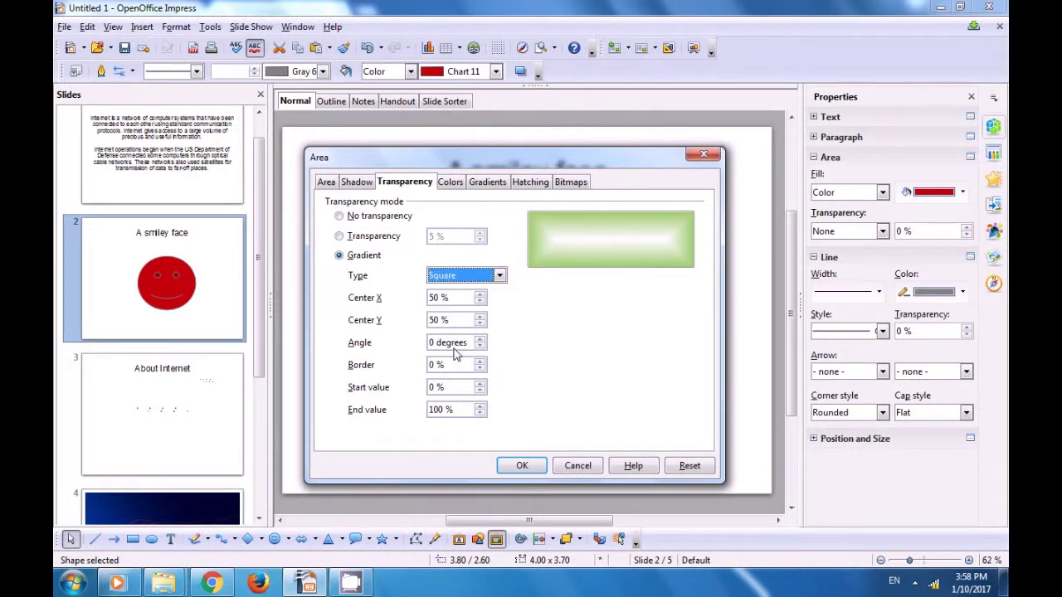
pyautogui.click(480, 294)
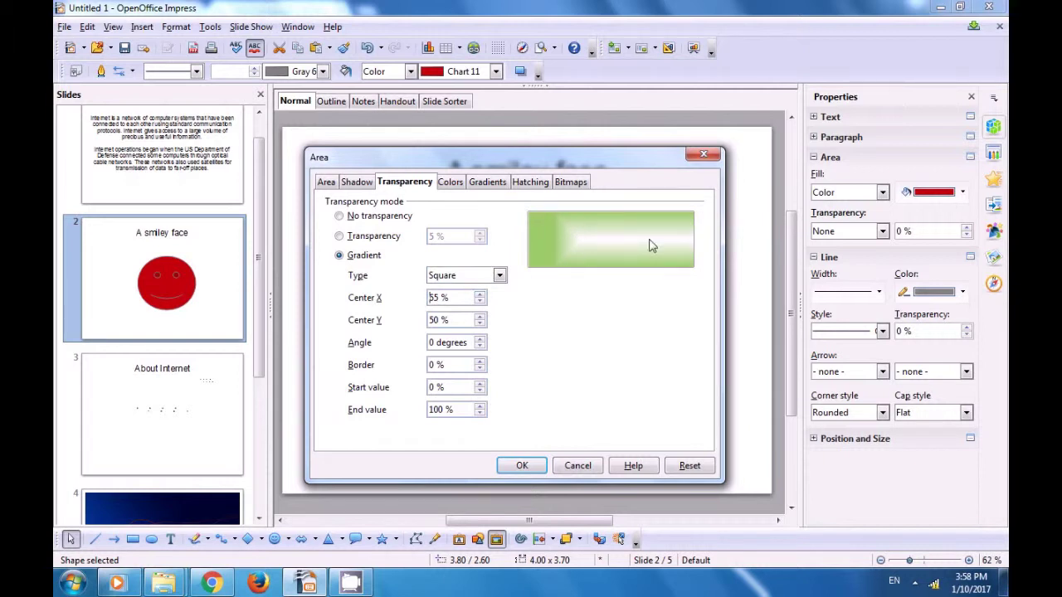
# - Set the smiley face's transparency gradient center to 50% horizontally and 55% vertically
pyautogui.click(480, 300)
pyautogui.click(479, 300)
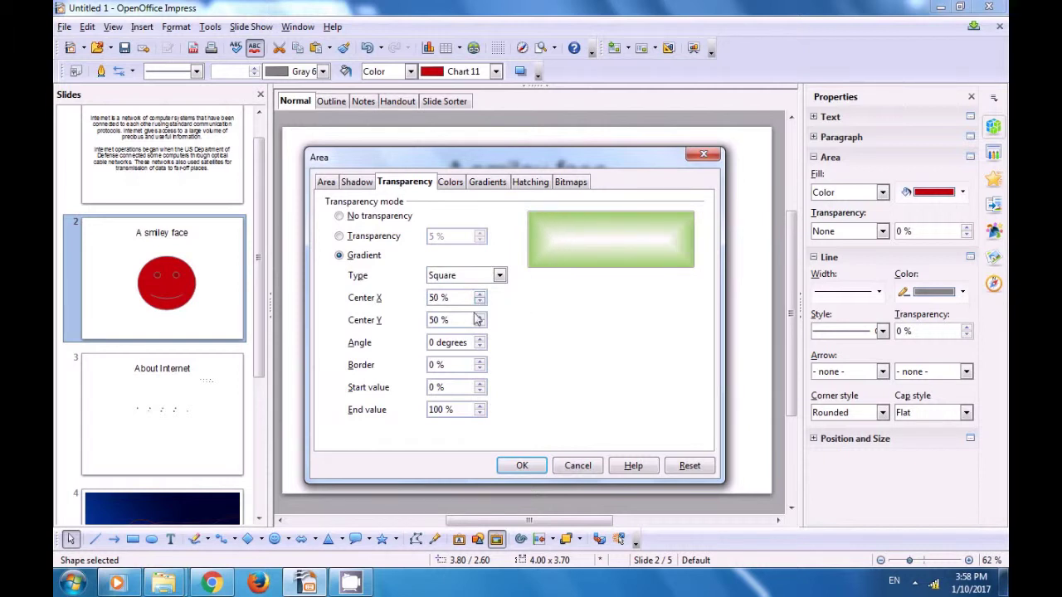
pyautogui.click(479, 317)
pyautogui.click(480, 317)
pyautogui.click(479, 317)
pyautogui.click(480, 325)
pyautogui.click(479, 324)
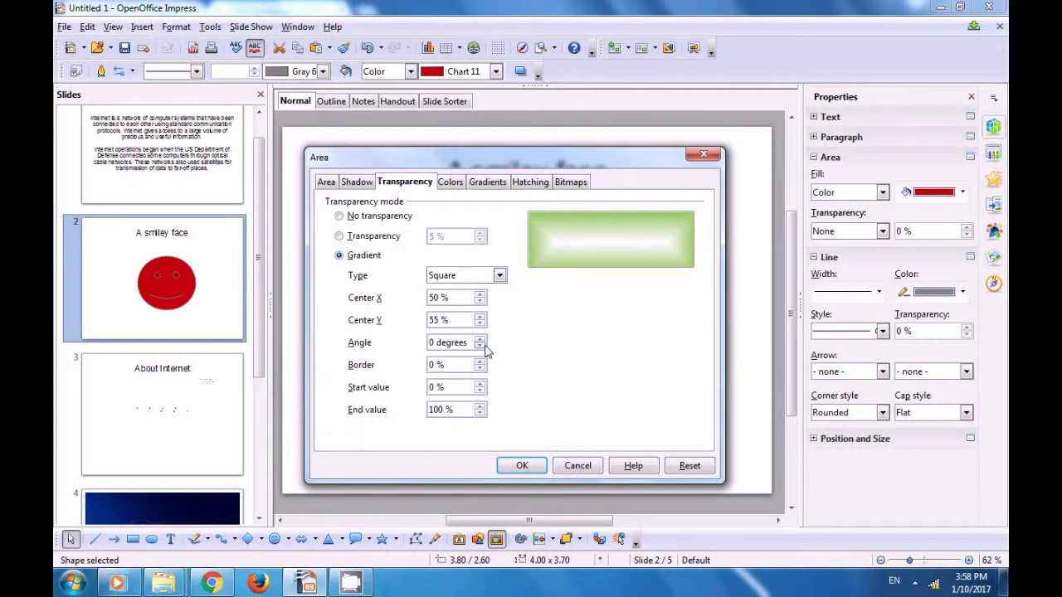
# - Rotate the smiley face's transparency gradient to an angle of 120 degrees
pyautogui.click(480, 338)
pyautogui.click(480, 339)
pyautogui.click(479, 339)
pyautogui.click(479, 339)
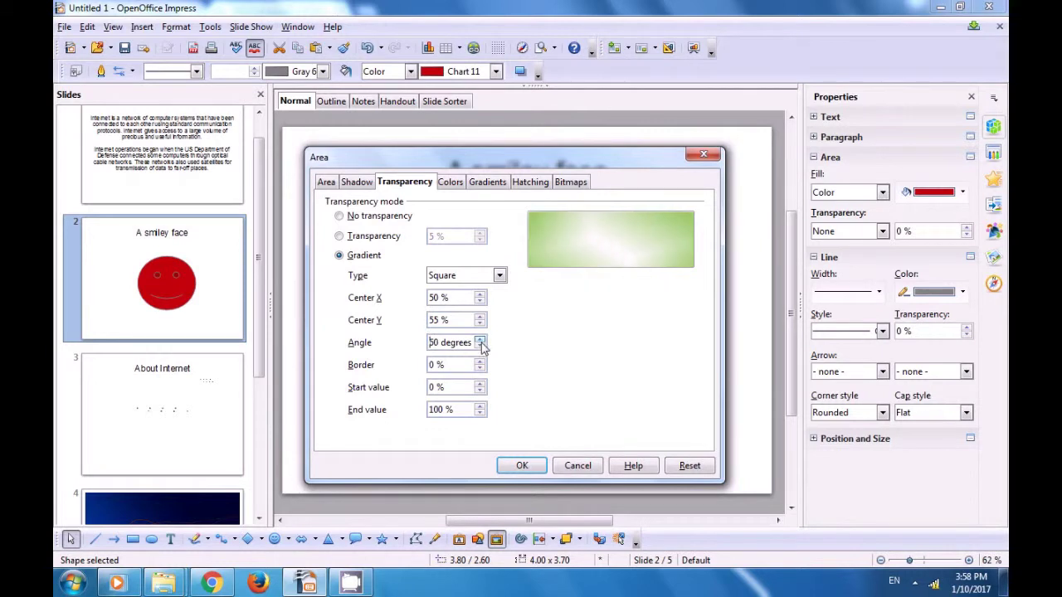
pyautogui.click(481, 339)
pyautogui.click(480, 340)
pyautogui.click(480, 340)
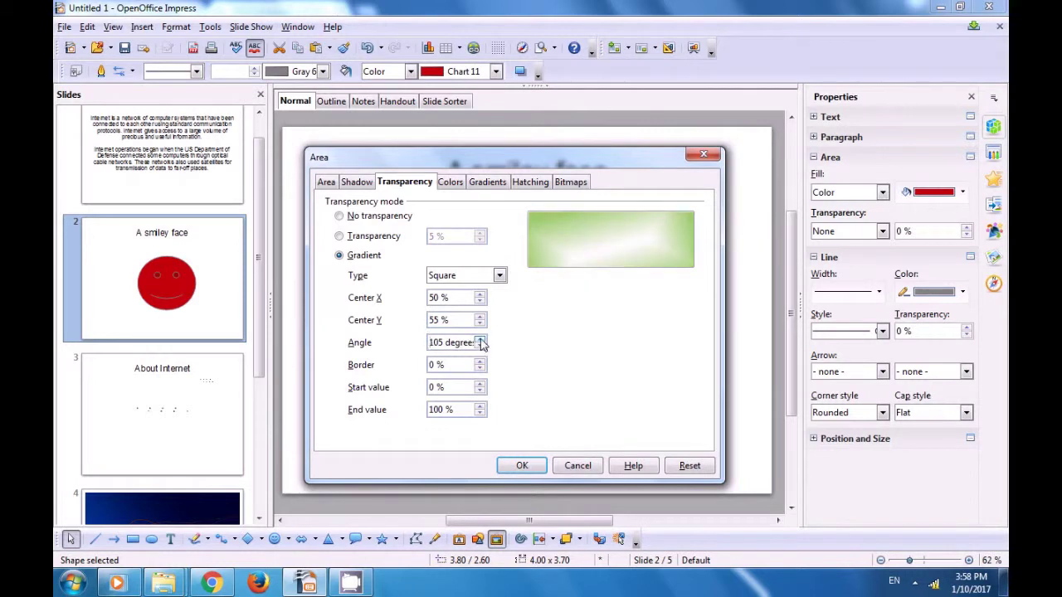
pyautogui.click(480, 339)
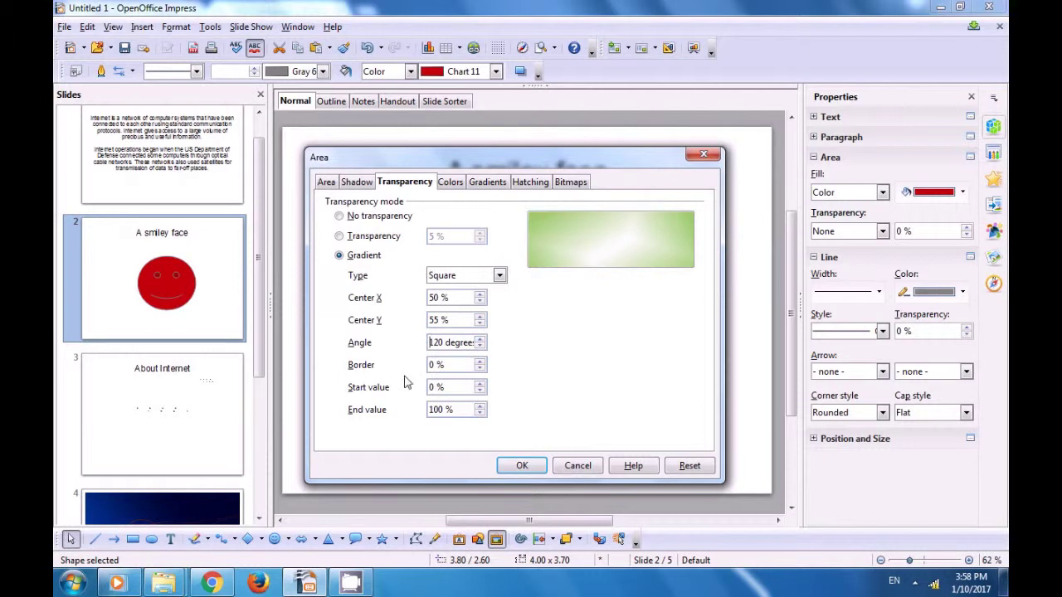
# - Give the transparency gradient a 40% border, with a start value of 0% and an end value of 100%
pyautogui.click(480, 363)
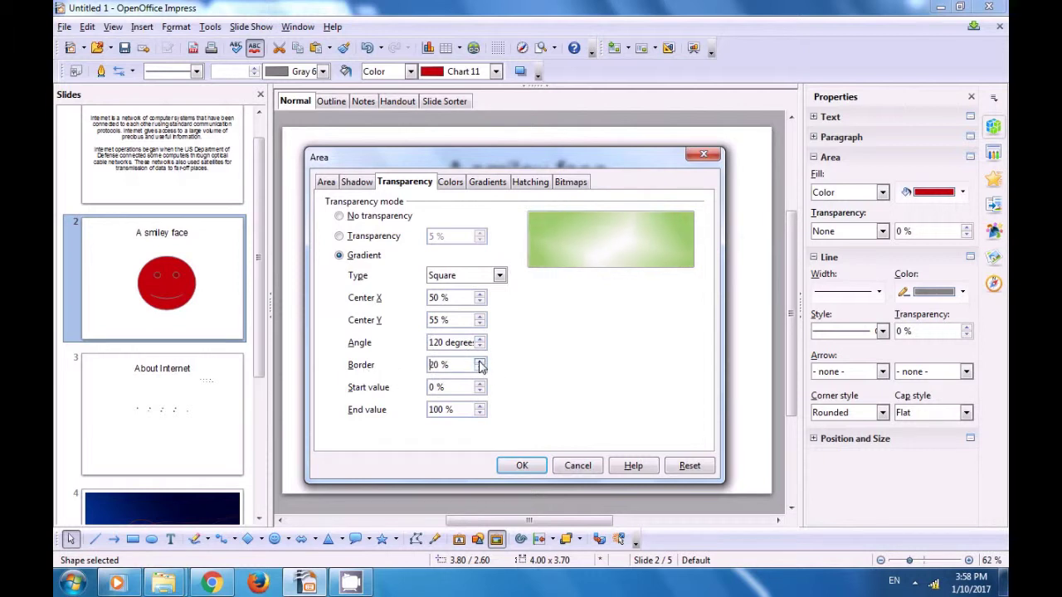
pyautogui.click(480, 362)
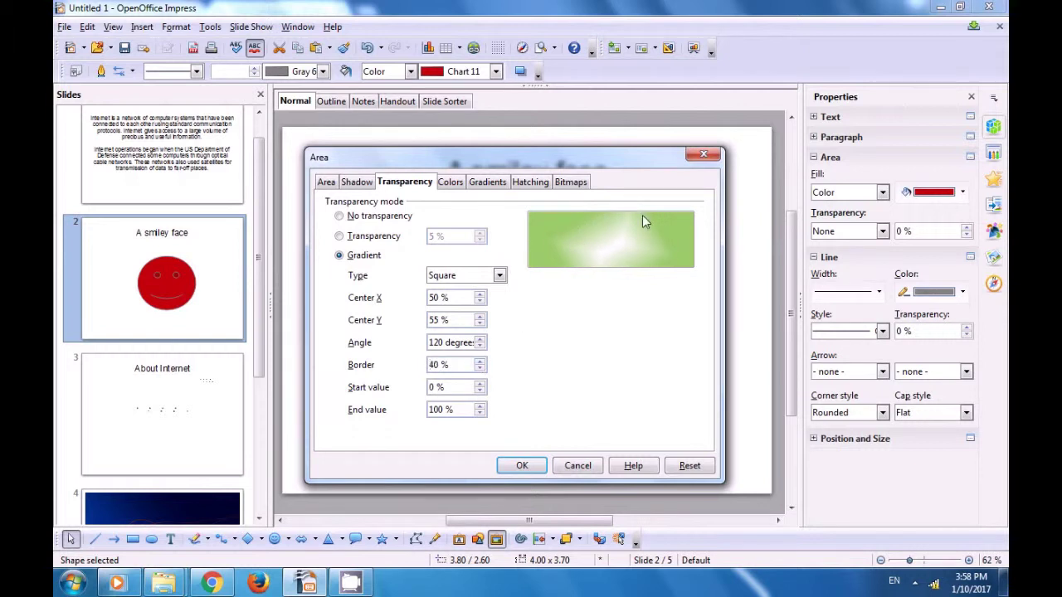
pyautogui.click(480, 385)
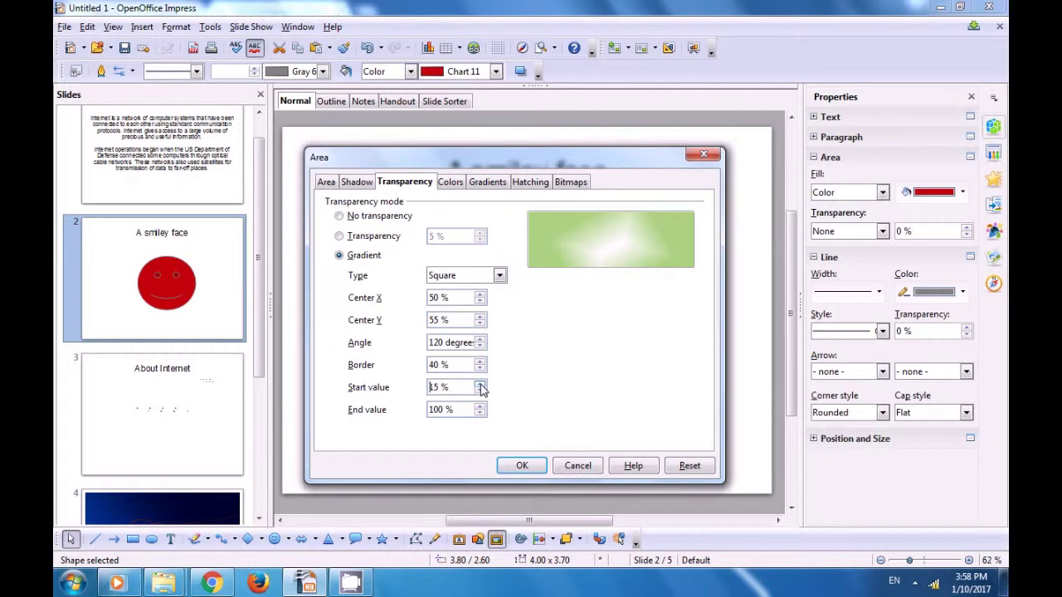
pyautogui.click(479, 391)
pyautogui.click(478, 407)
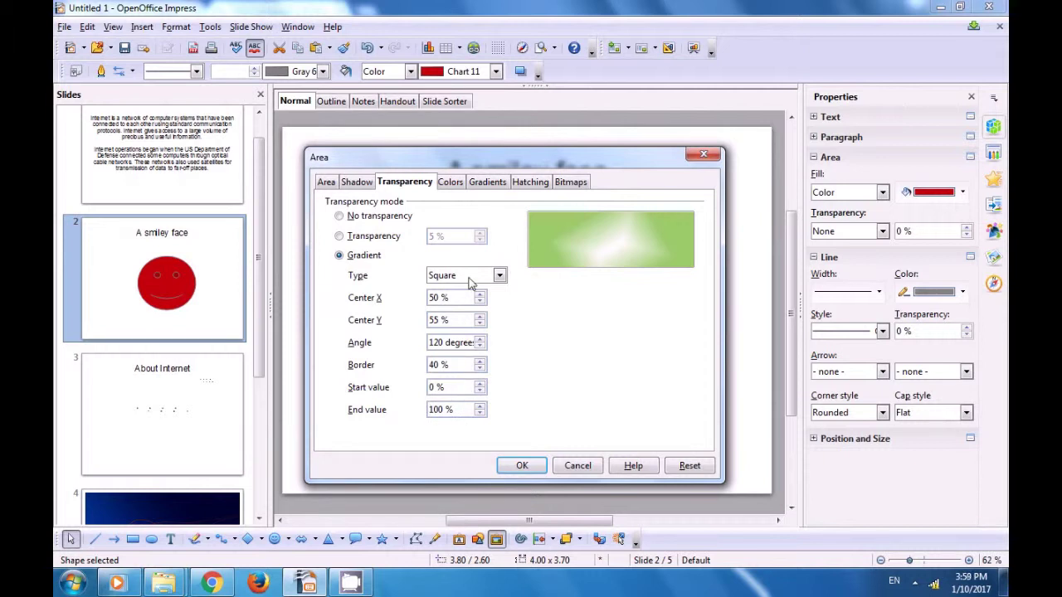
# - Add a custom color named "Sky blue cs" with RGB values 51, 153, 255 to the standard color table
pyautogui.click(459, 184)
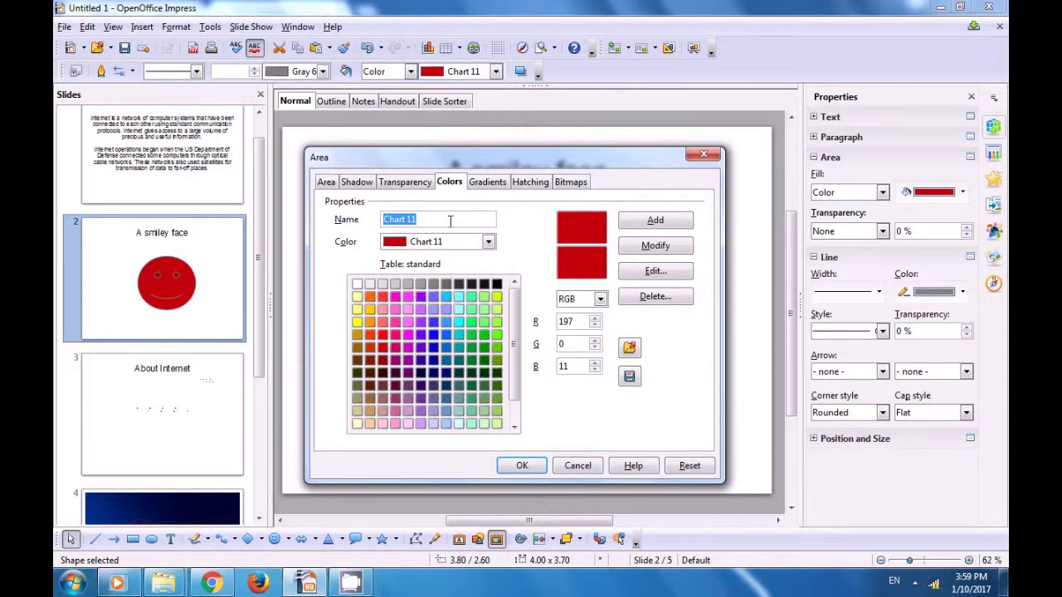
pyautogui.click(383, 336)
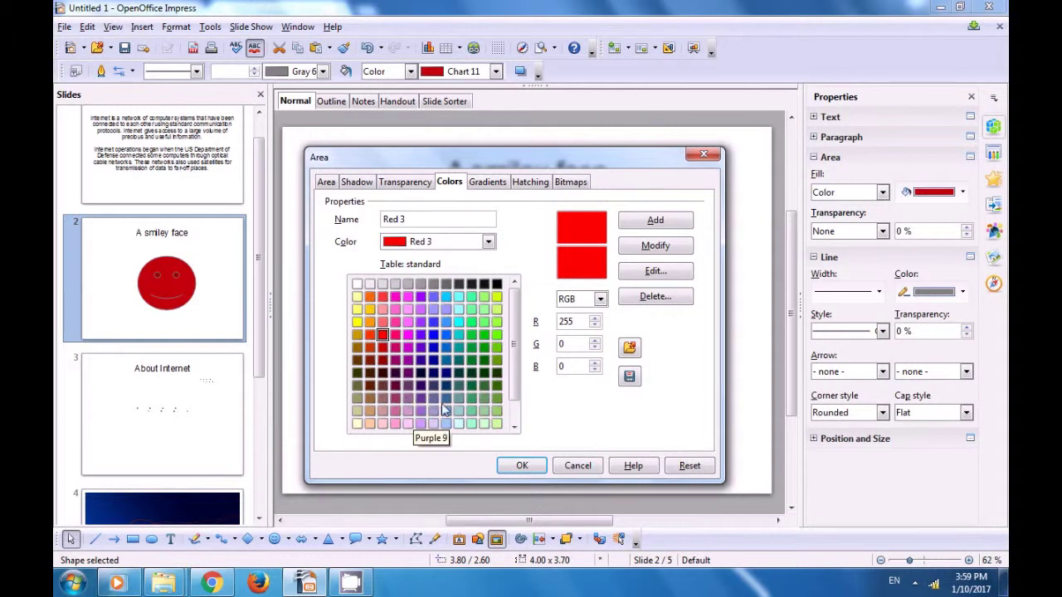
pyautogui.click(471, 403)
pyautogui.press('End')
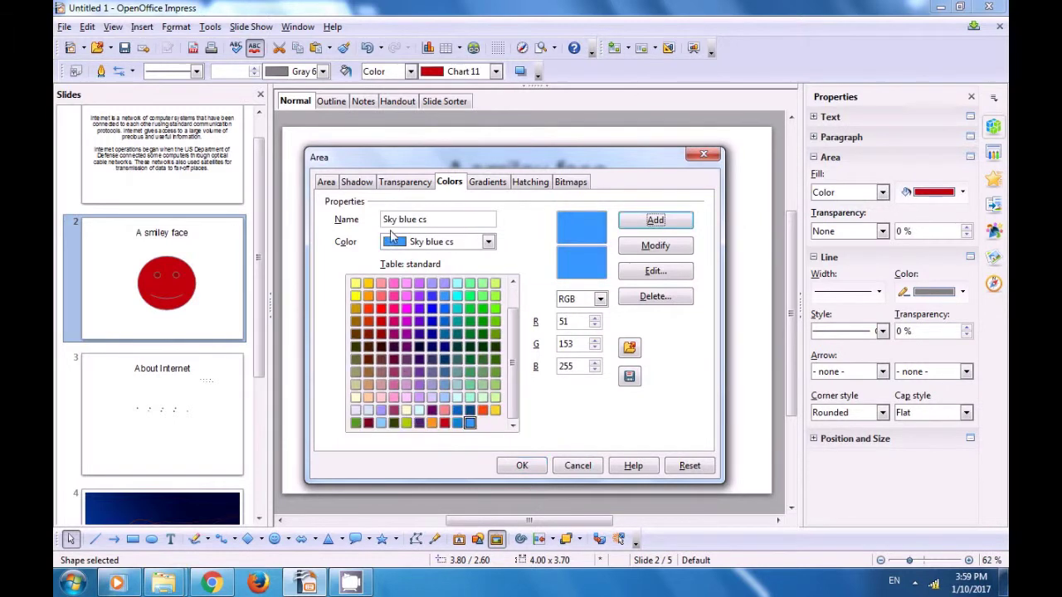
# - Add a new Square gradient running from Magenta 1 to Gray 3 to the gradient list
pyautogui.click(491, 183)
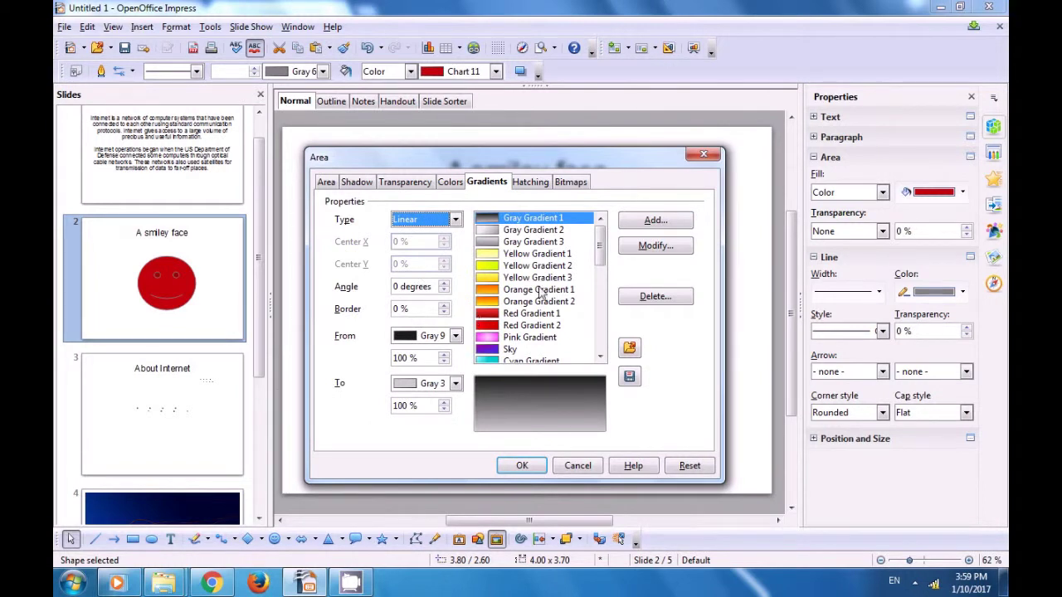
pyautogui.click(456, 219)
pyautogui.click(429, 282)
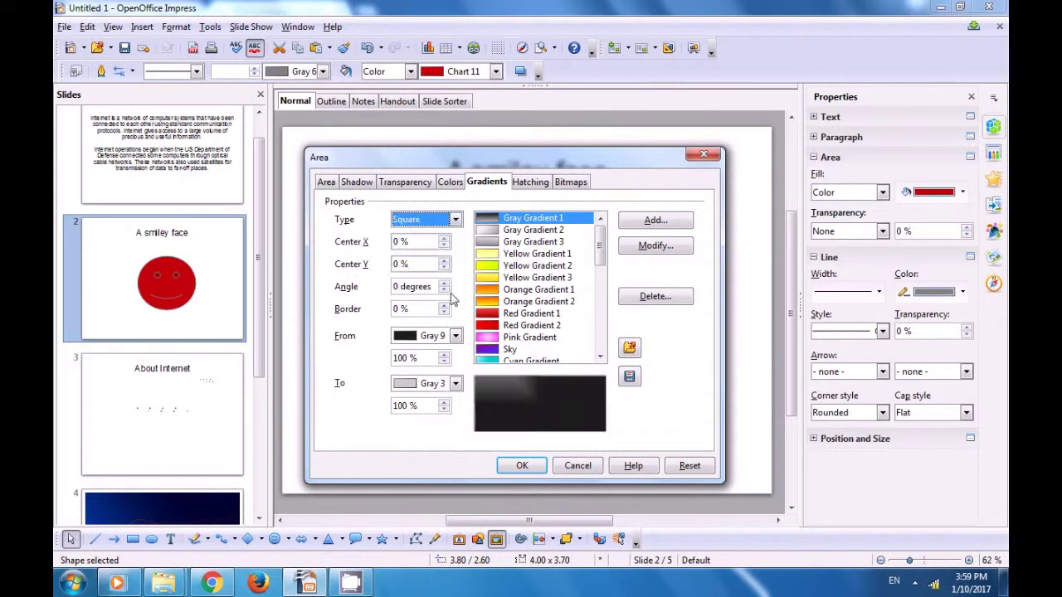
pyautogui.click(455, 336)
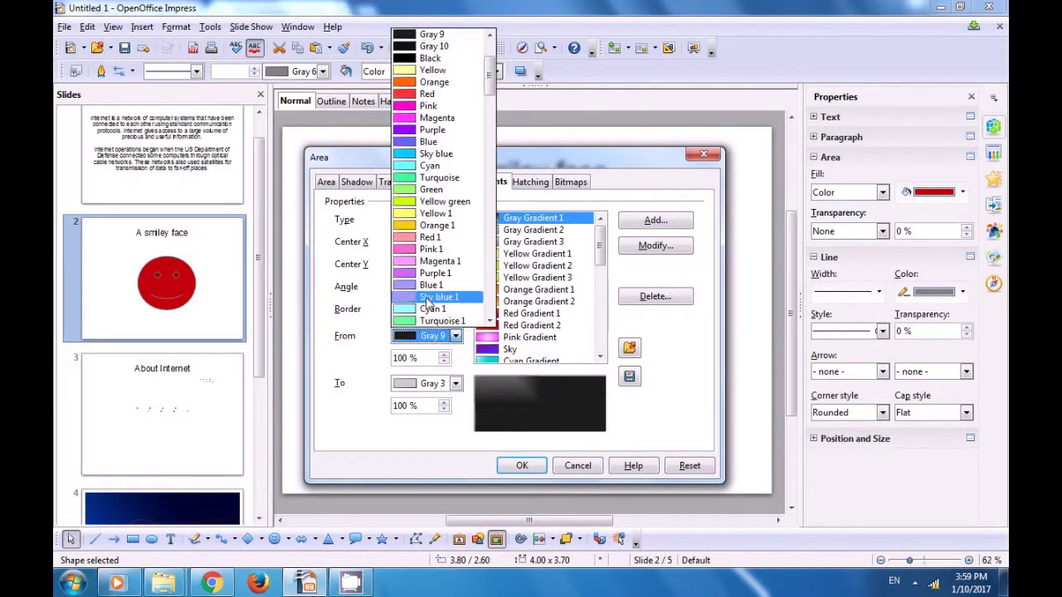
pyautogui.click(433, 262)
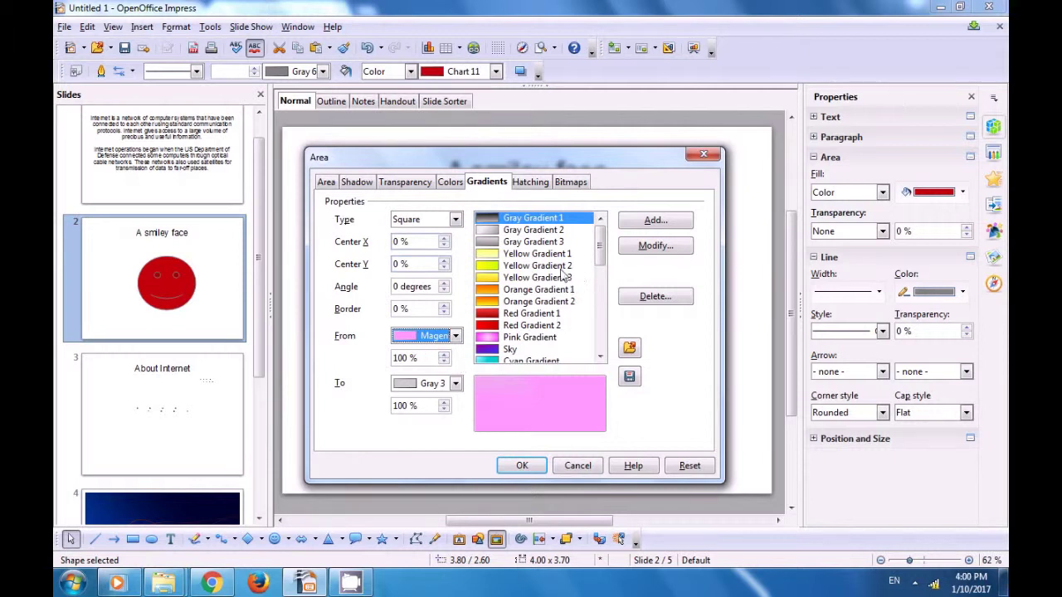
pyautogui.click(635, 224)
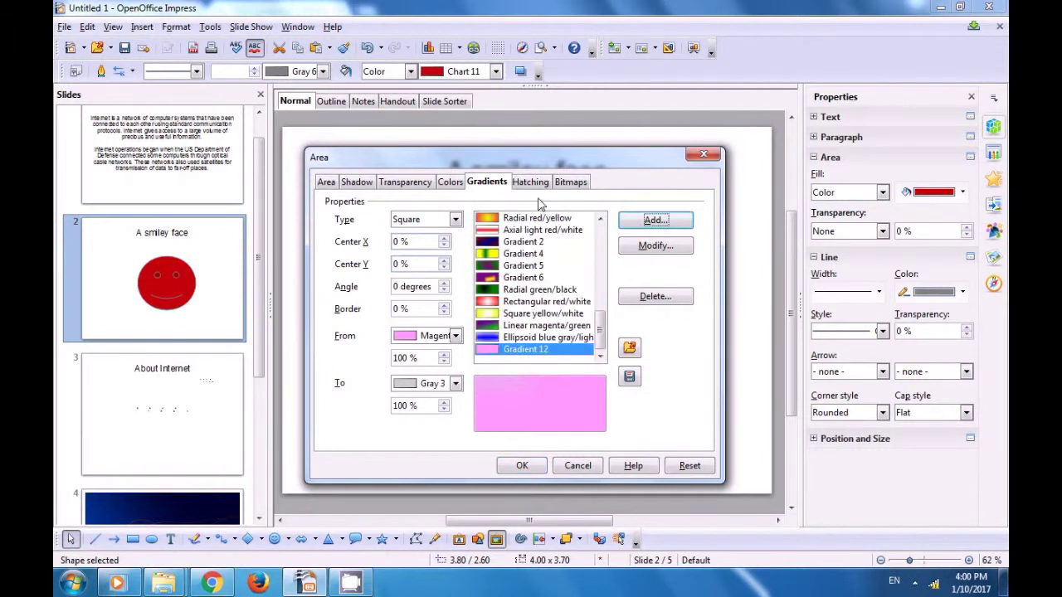
# - Add a hatching named "css" with crossed Purple 8 lines, 0.07 inch spacing and a 45-degree angle
pyautogui.click(531, 184)
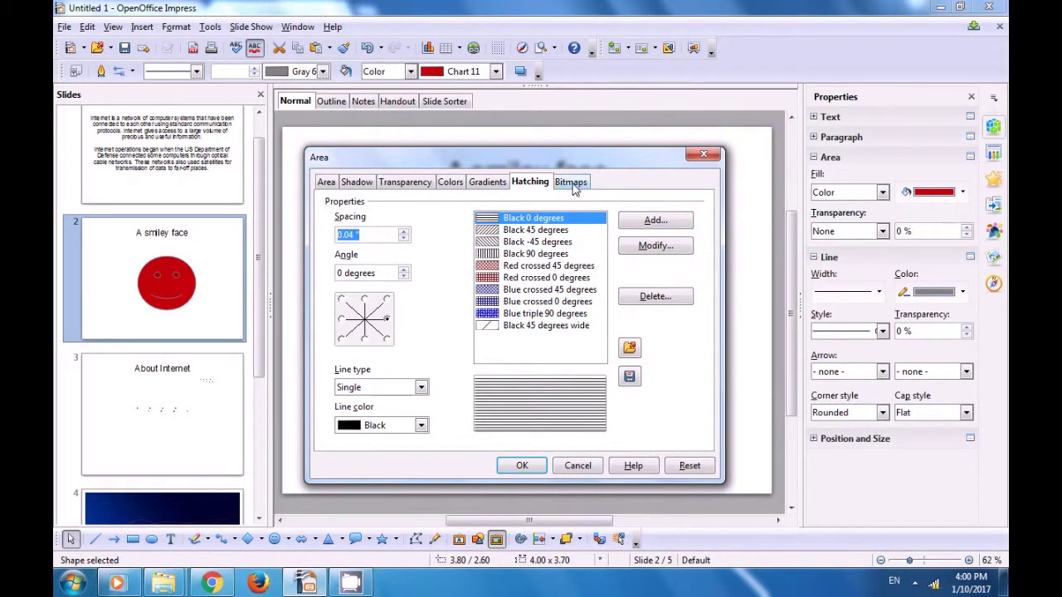
pyautogui.click(572, 184)
pyautogui.click(529, 183)
pyautogui.click(403, 232)
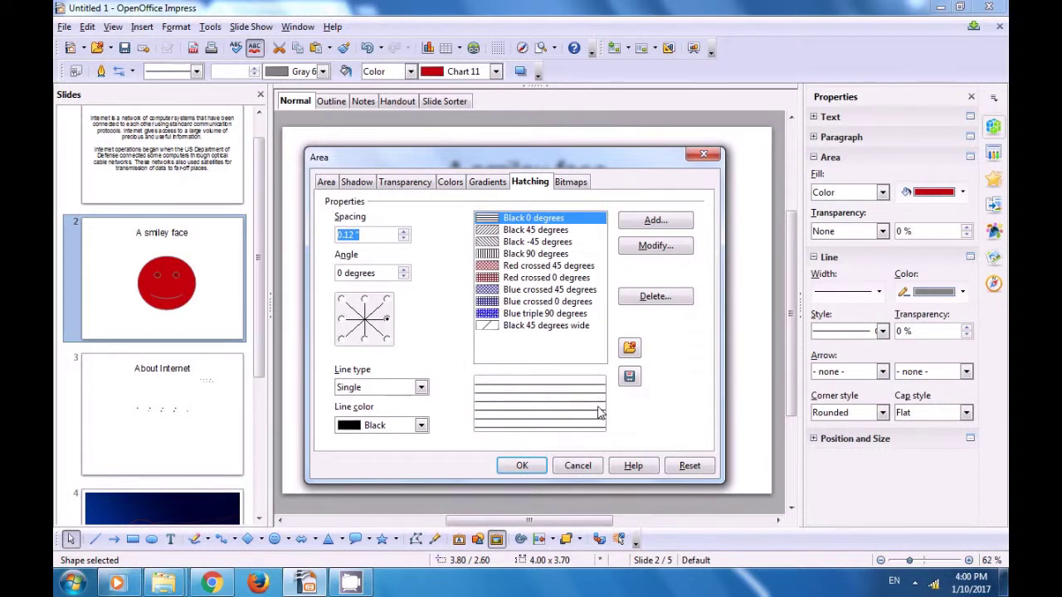
pyautogui.click(403, 239)
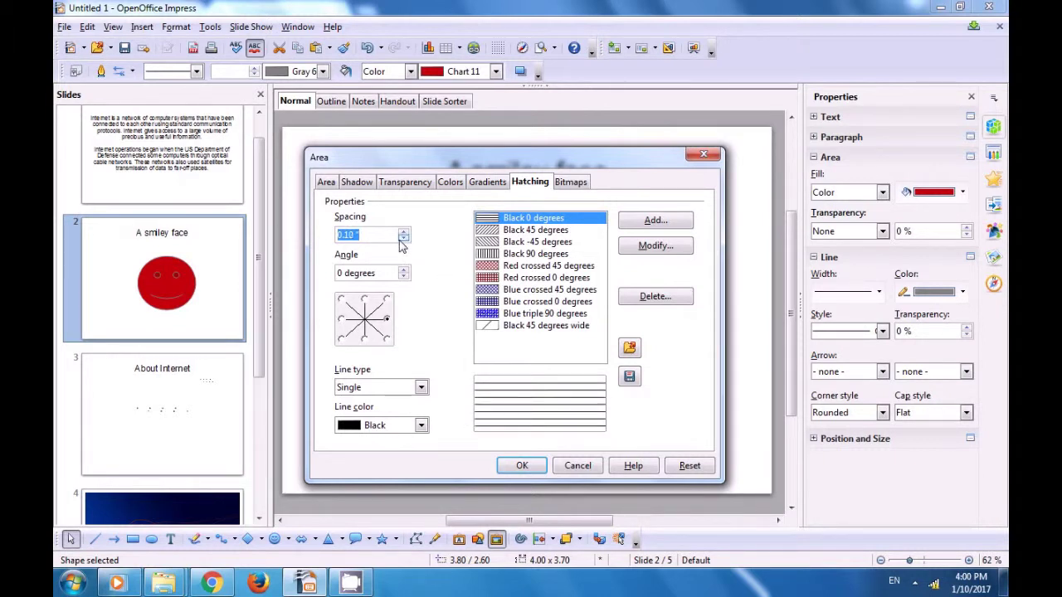
pyautogui.click(403, 239)
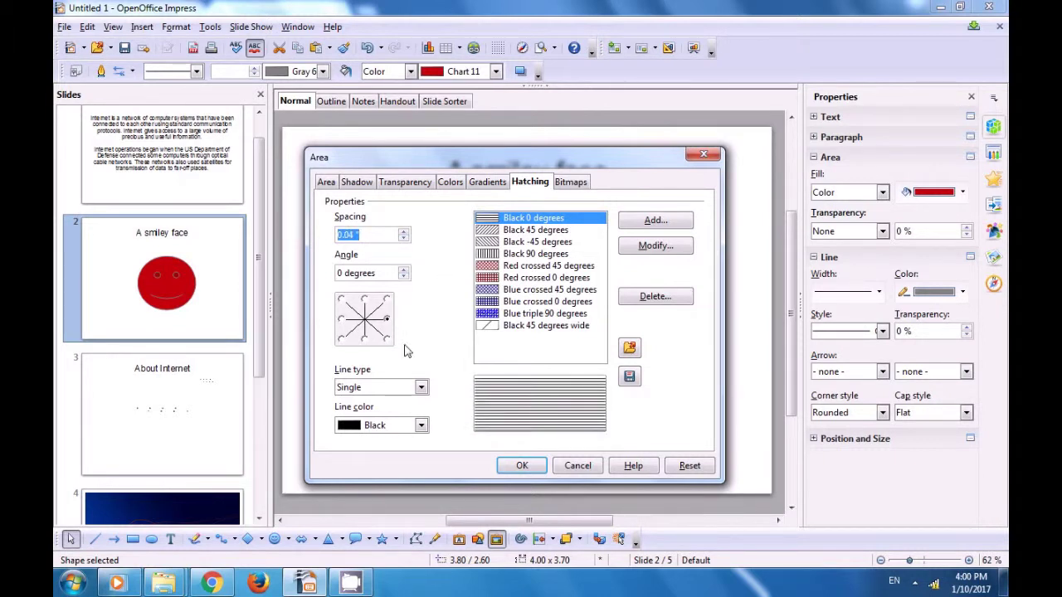
pyautogui.click(414, 425)
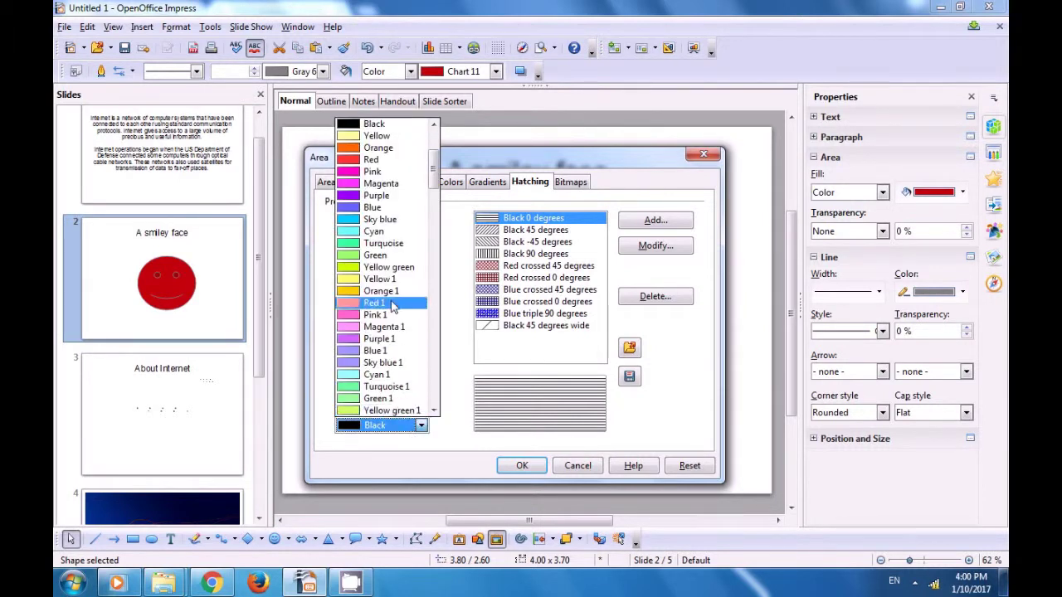
pyautogui.click(389, 160)
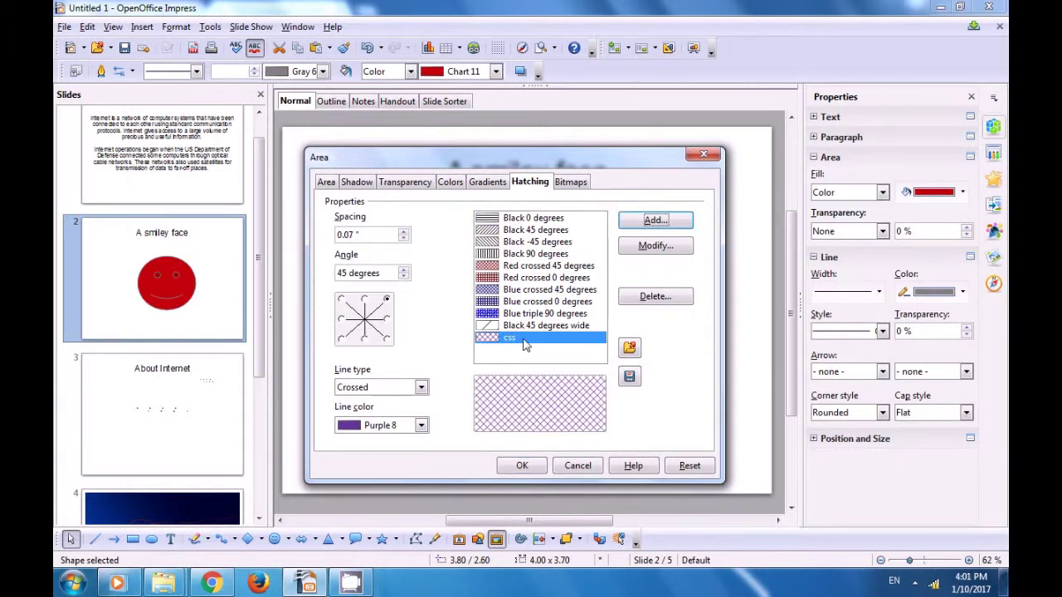
# - Draw a scattered-pixel bitmap pattern with Blue 2 as the foreground color and Sky blue as the background color
pyautogui.click(571, 182)
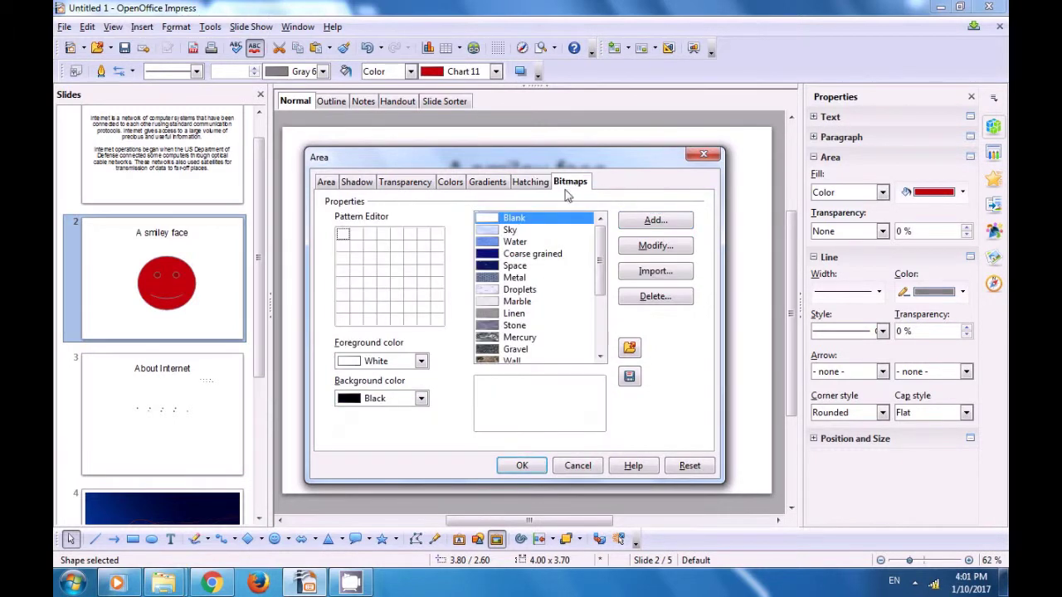
pyautogui.click(359, 236)
pyautogui.click(370, 258)
pyautogui.click(343, 283)
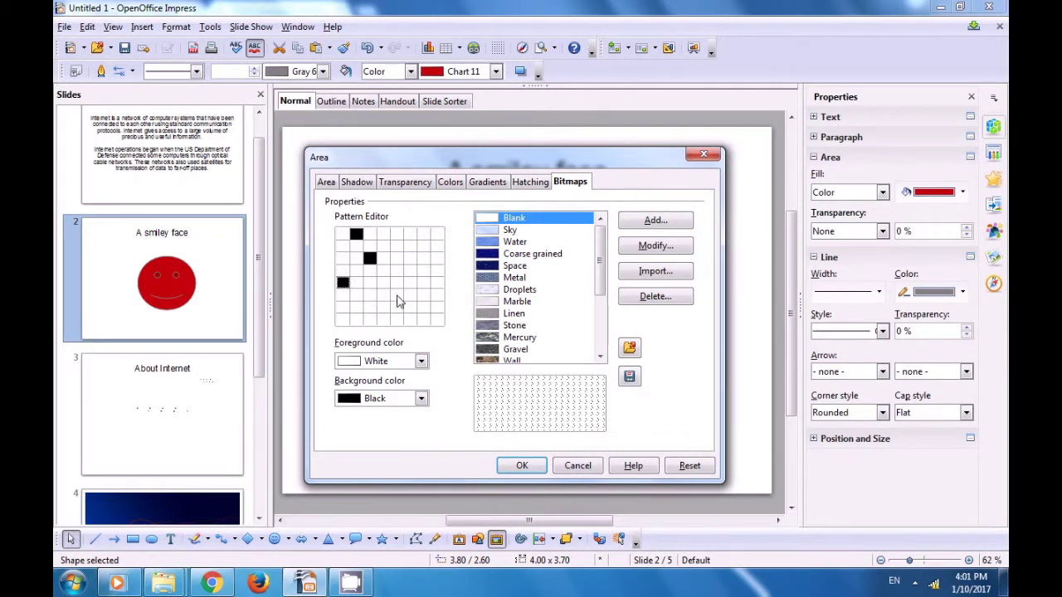
pyautogui.click(422, 399)
pyautogui.click(369, 449)
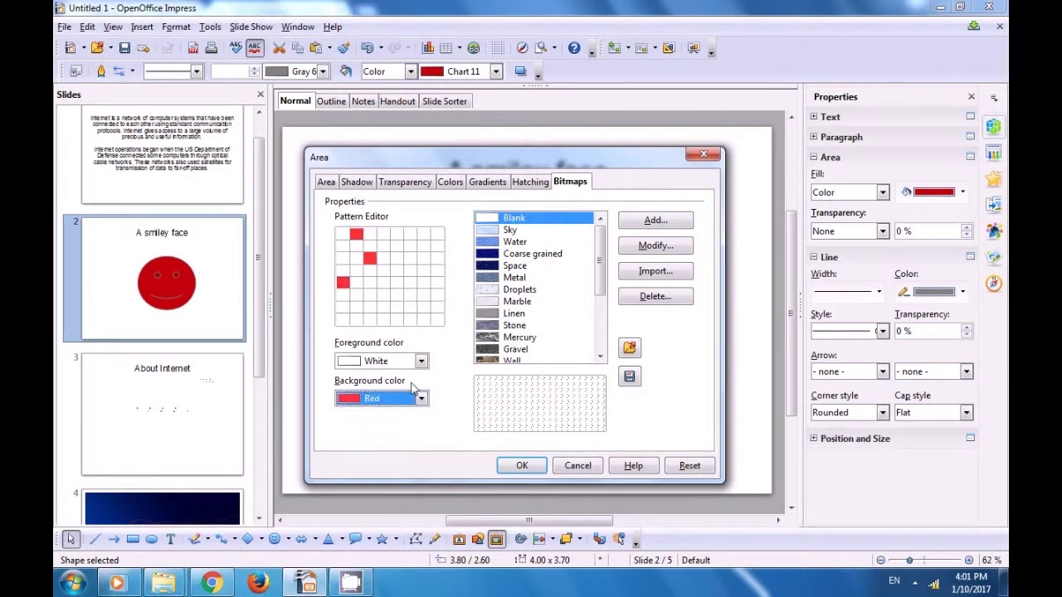
pyautogui.click(423, 319)
pyautogui.click(397, 295)
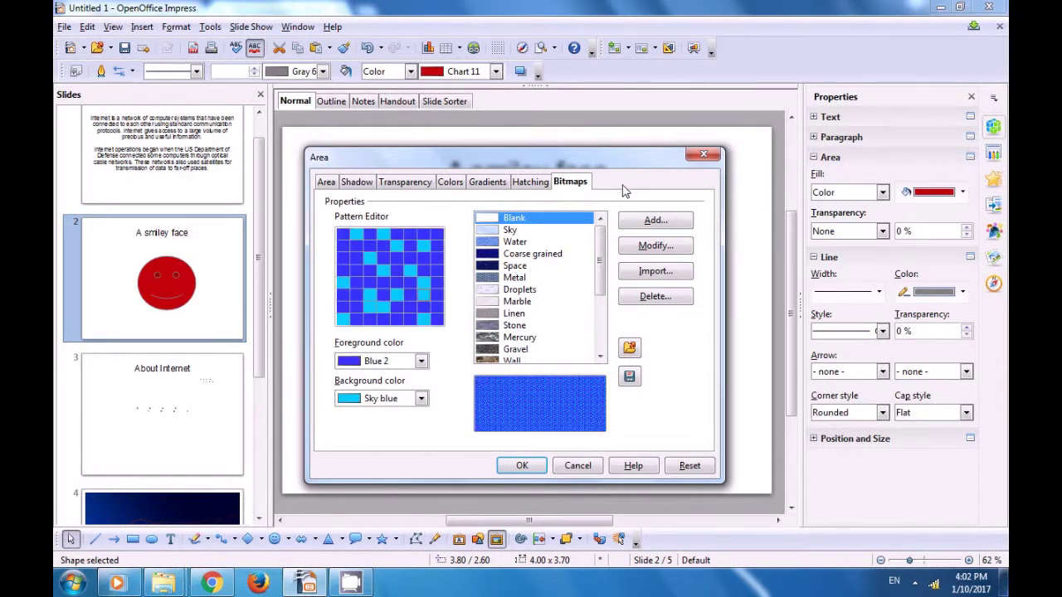
# - Add the drawn pattern to the bitmap list and apply it as the smiley face's fill
pyautogui.click(644, 224)
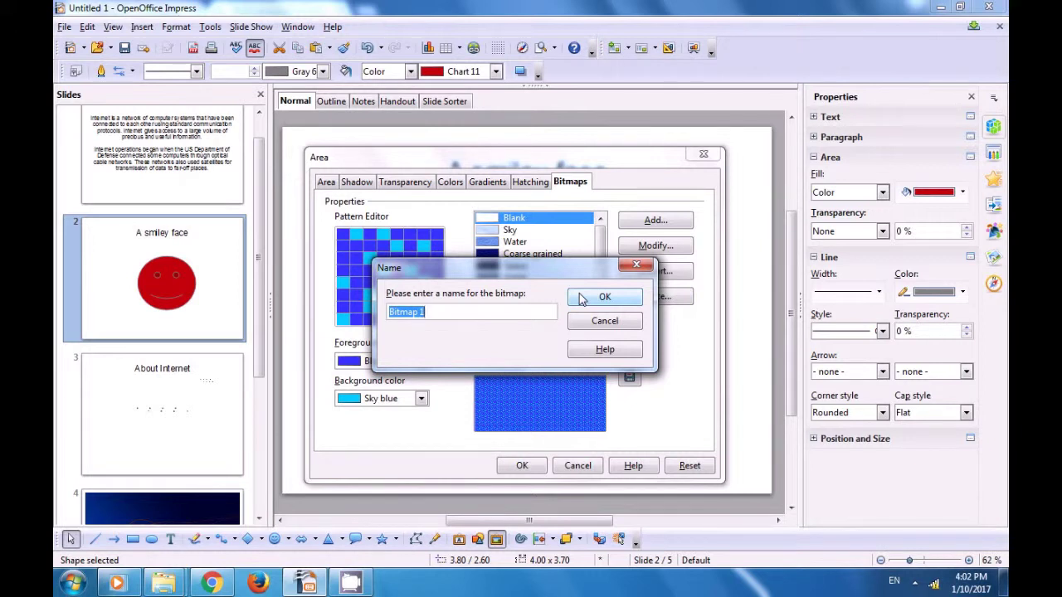
pyautogui.press('BackSpace')
pyautogui.click(581, 300)
pyautogui.press('Return')
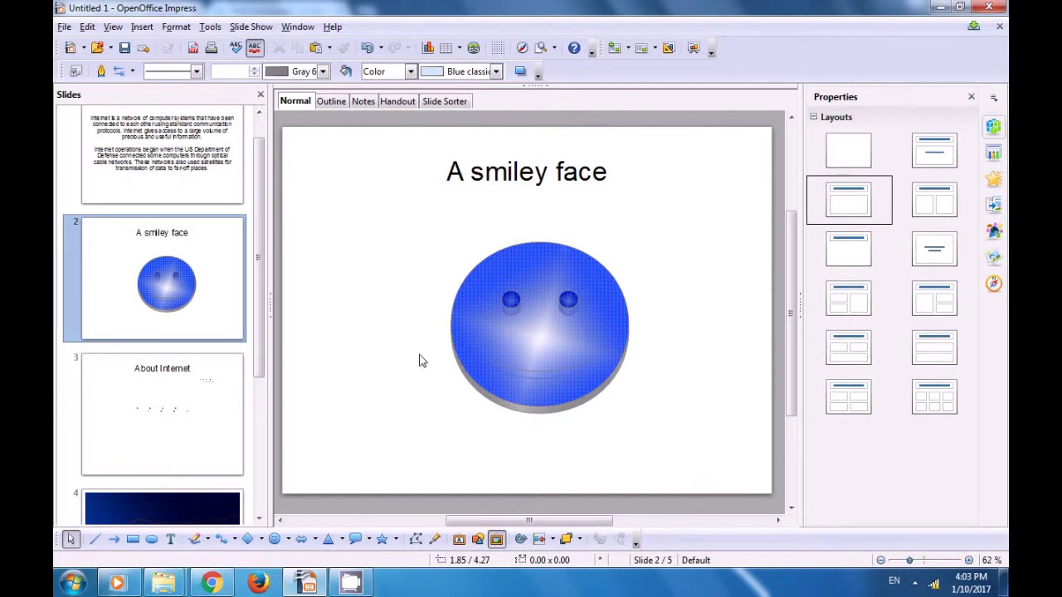
pyautogui.click(467, 330)
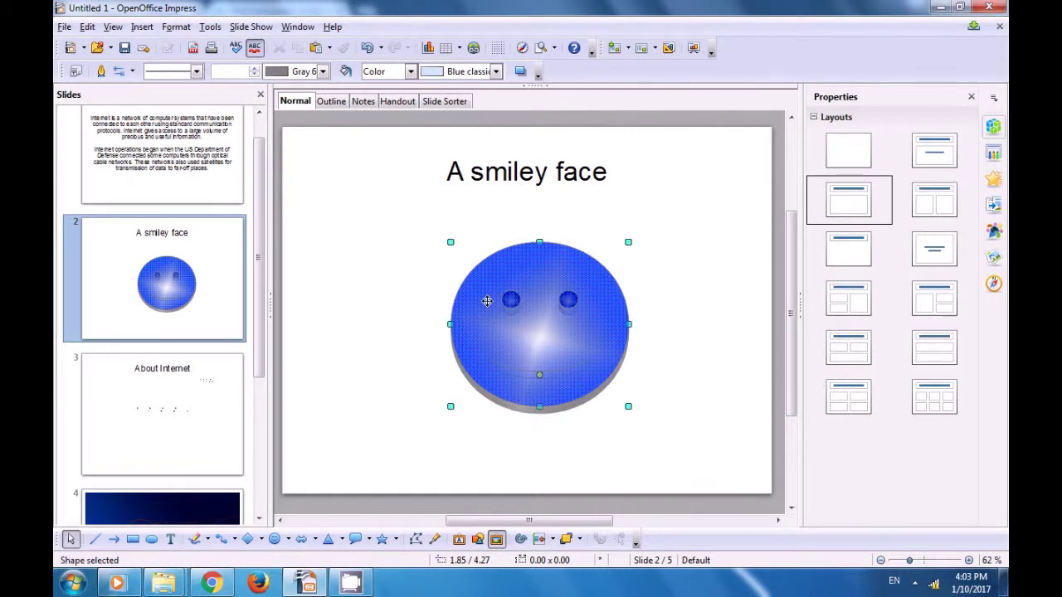
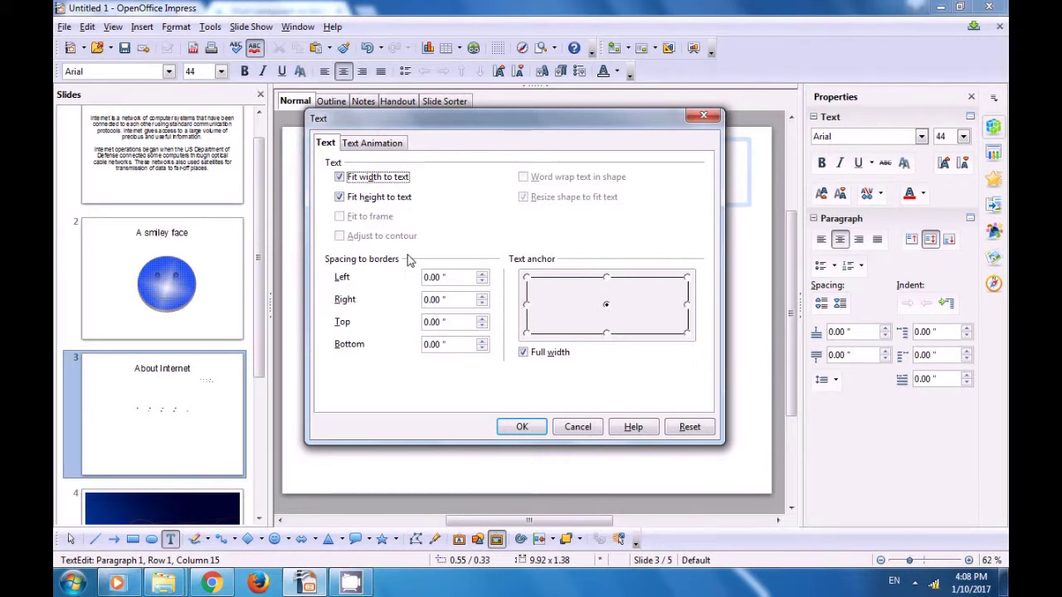
# - Increase the left, right and bottom spacing to borders for the "About Internet" title text on slide 3
pyautogui.click(482, 275)
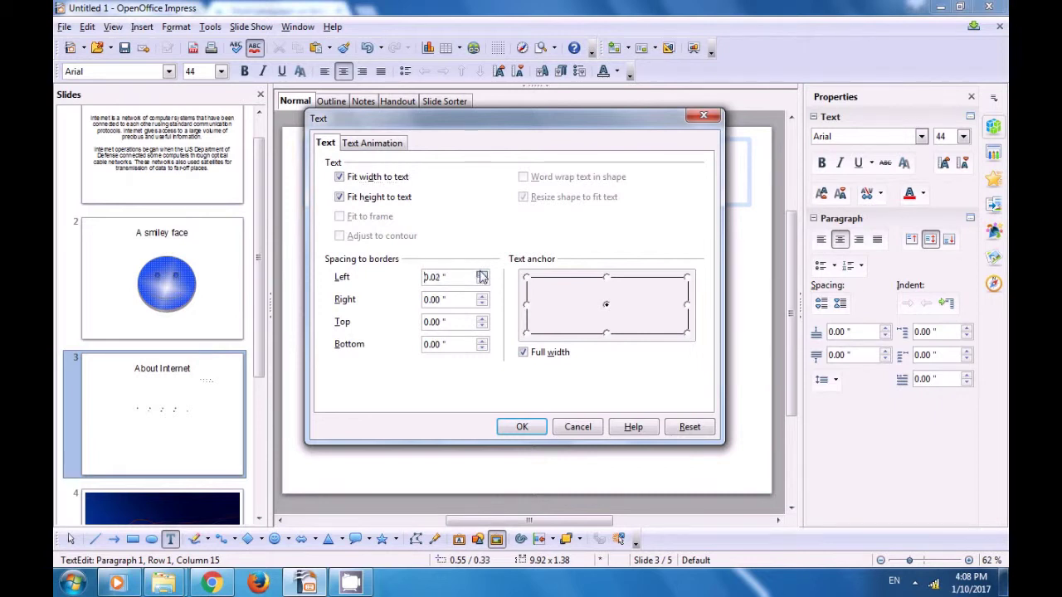
pyautogui.click(482, 274)
pyautogui.click(482, 297)
pyautogui.click(482, 296)
pyautogui.click(482, 296)
pyautogui.click(482, 341)
# - Choose the Blink text animation effect for the "About Internet" title
pyautogui.click(373, 144)
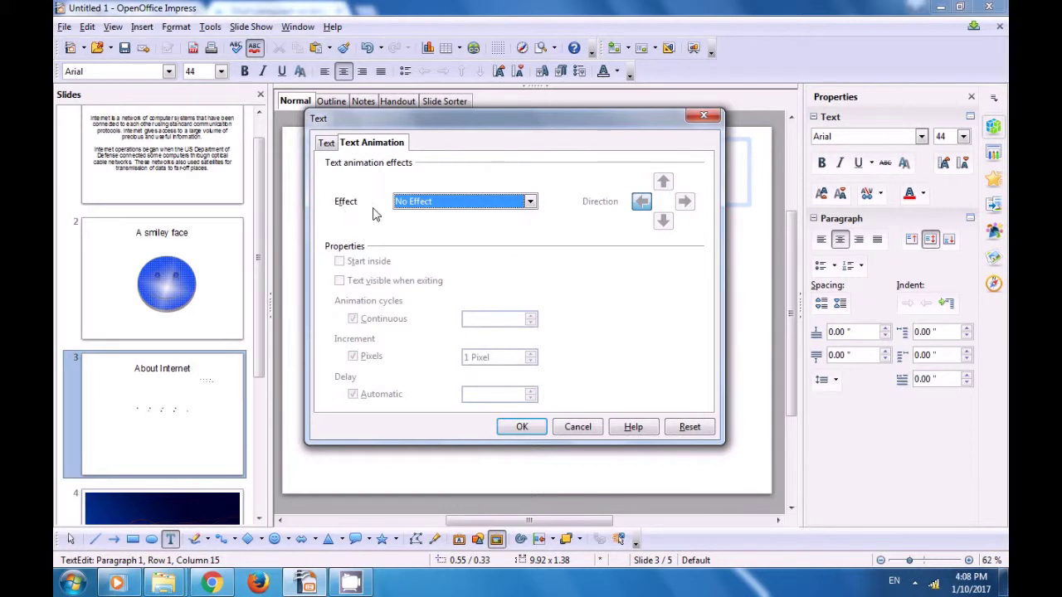
pyautogui.click(529, 201)
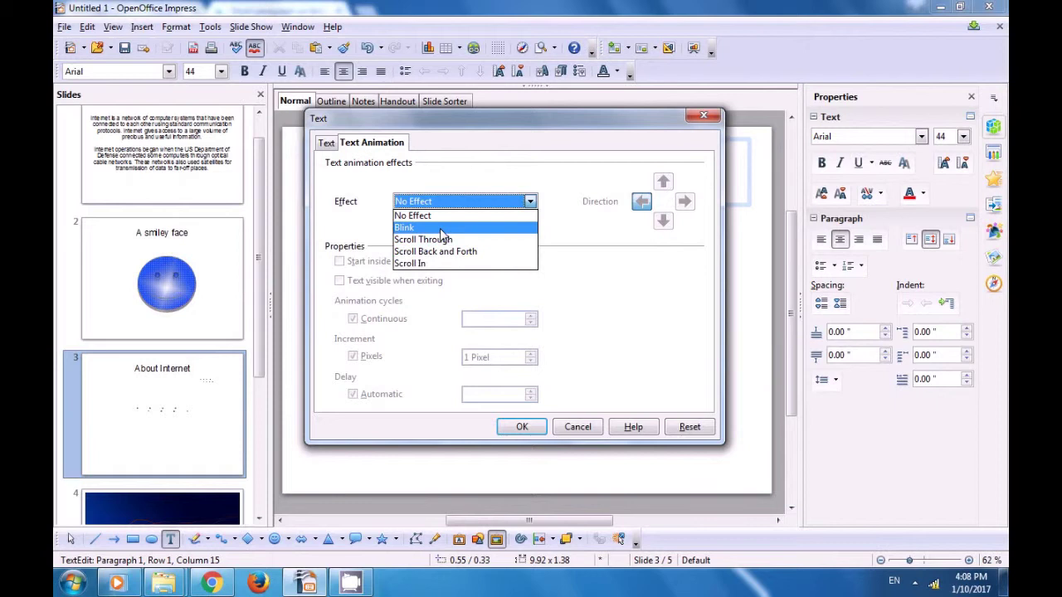
pyautogui.click(442, 236)
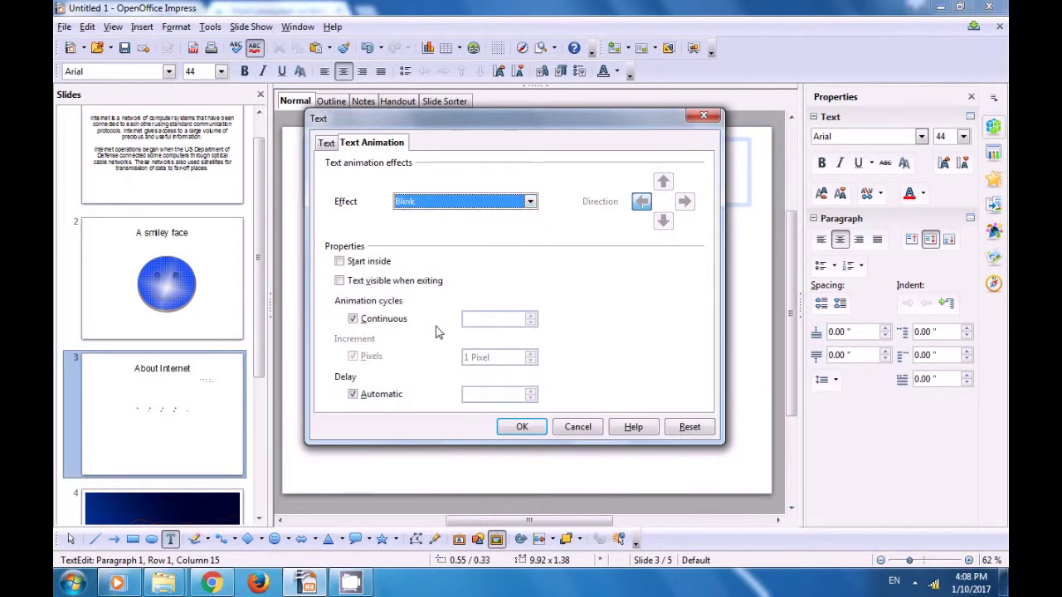
# - Apply the Blink text animation to the "About Internet" title and deselect it
pyautogui.click(522, 427)
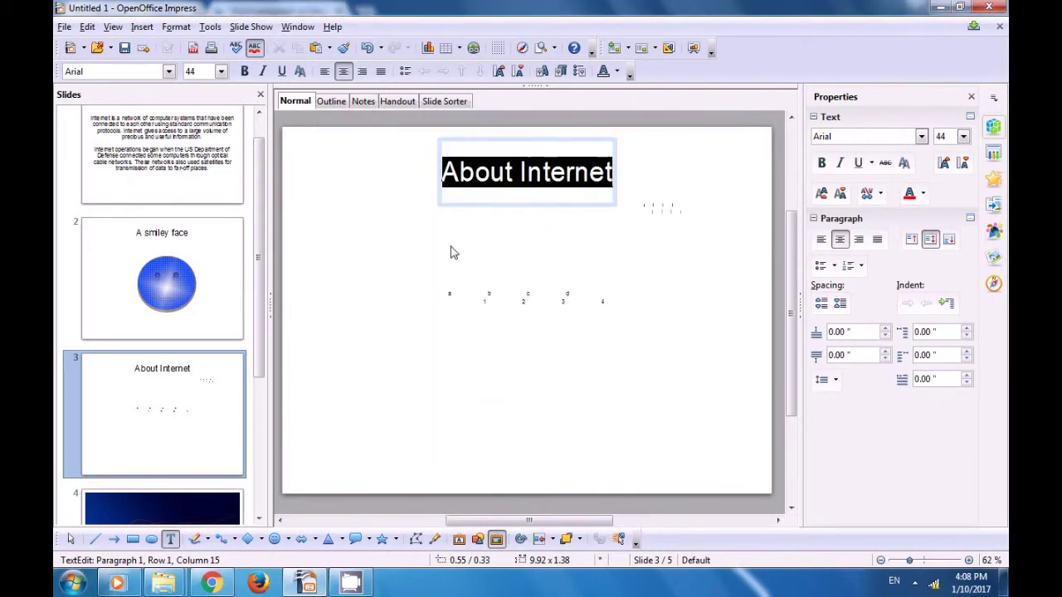
pyautogui.click(404, 242)
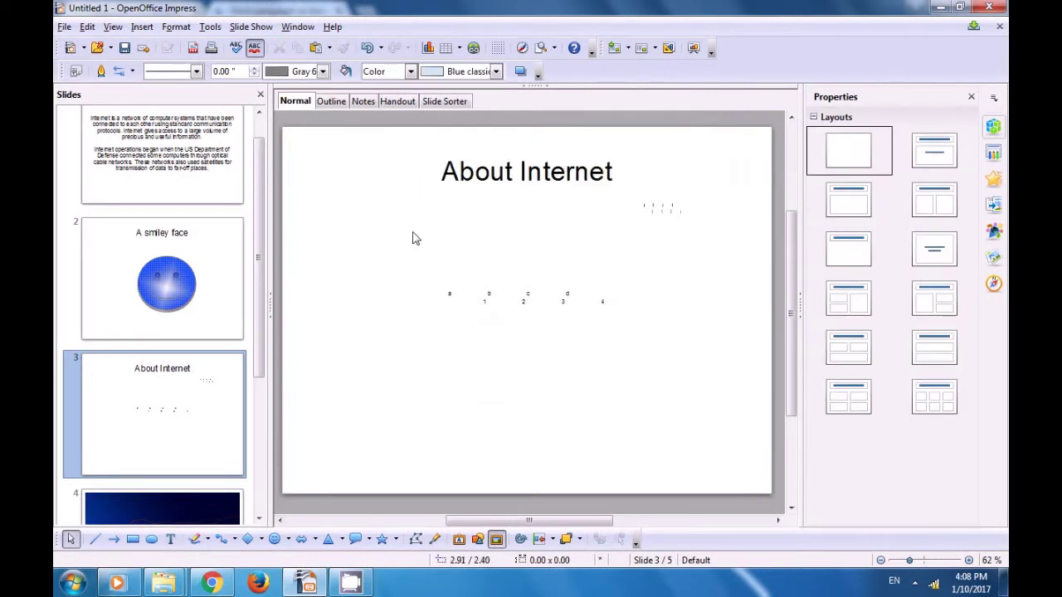
# - Set the "About Internet" title's text animation to Scroll Through toward the bottom, with Start inside and Text visible when exiting enabled
pyautogui.click(490, 175)
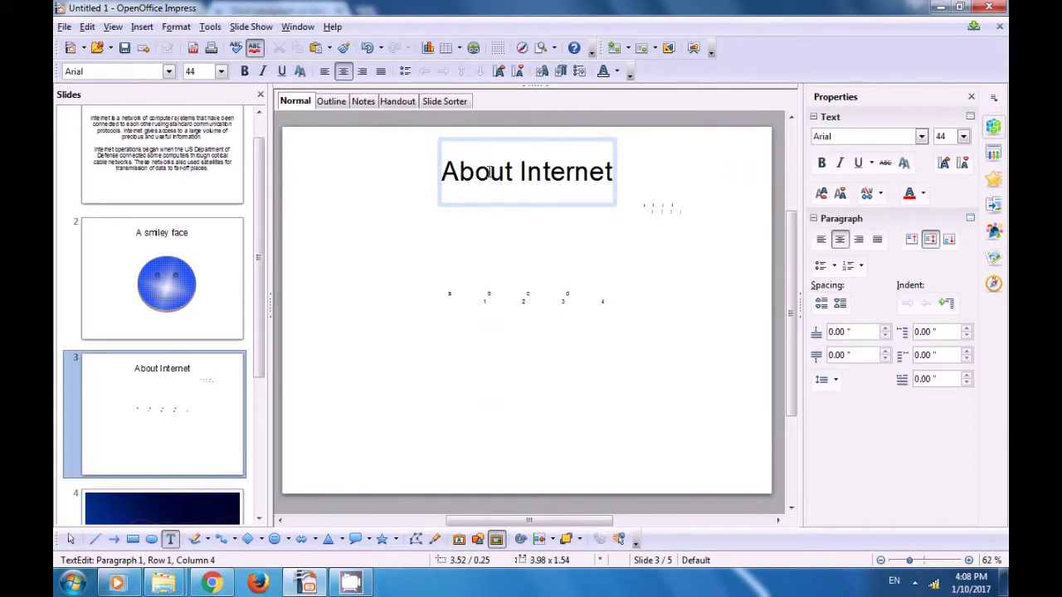
pyautogui.tripleClick(489, 171)
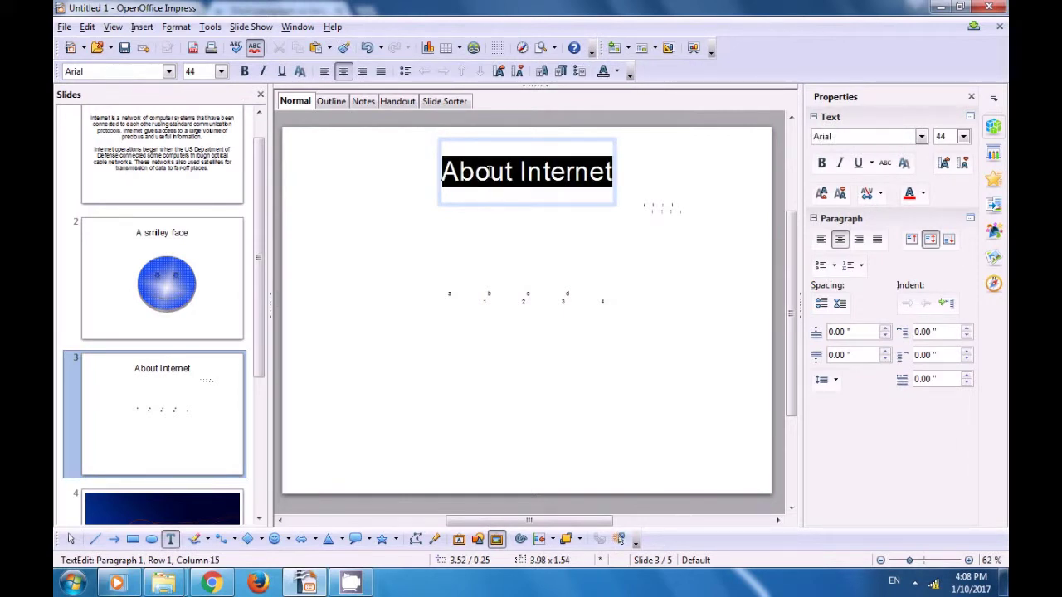
pyautogui.click(176, 27)
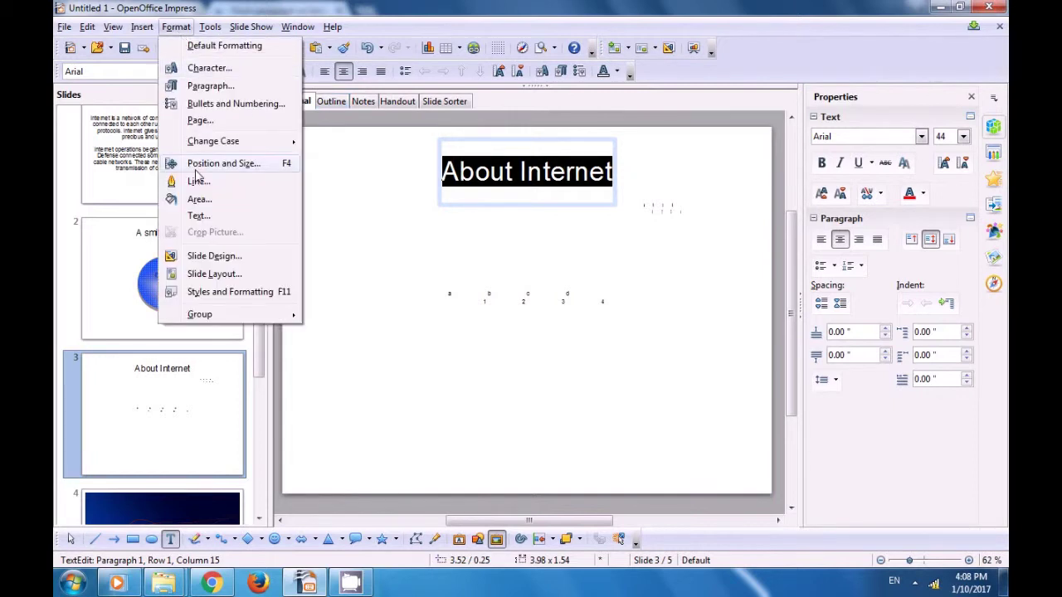
pyautogui.click(199, 217)
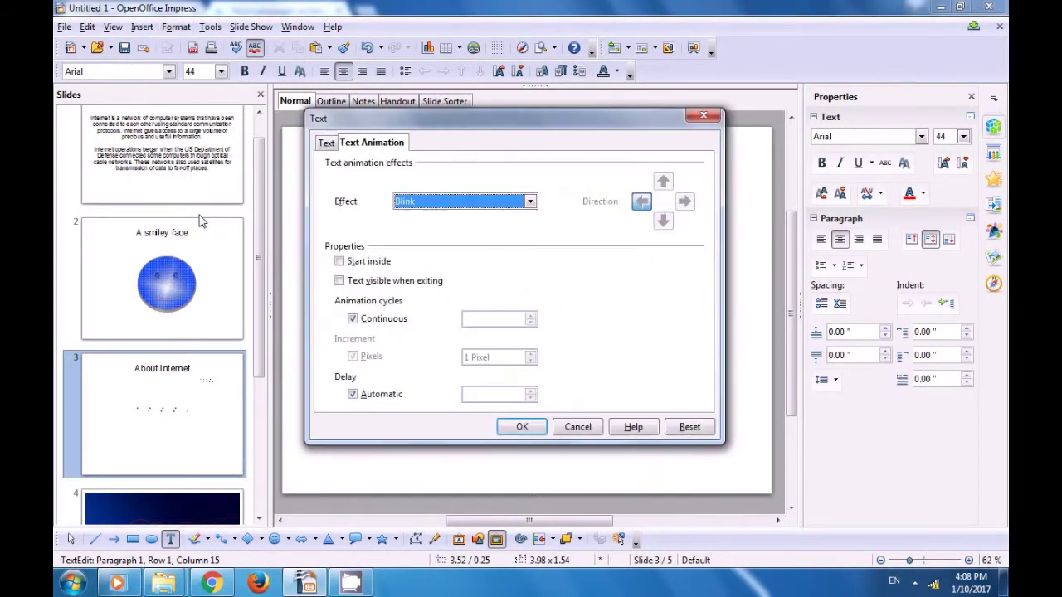
pyautogui.click(529, 203)
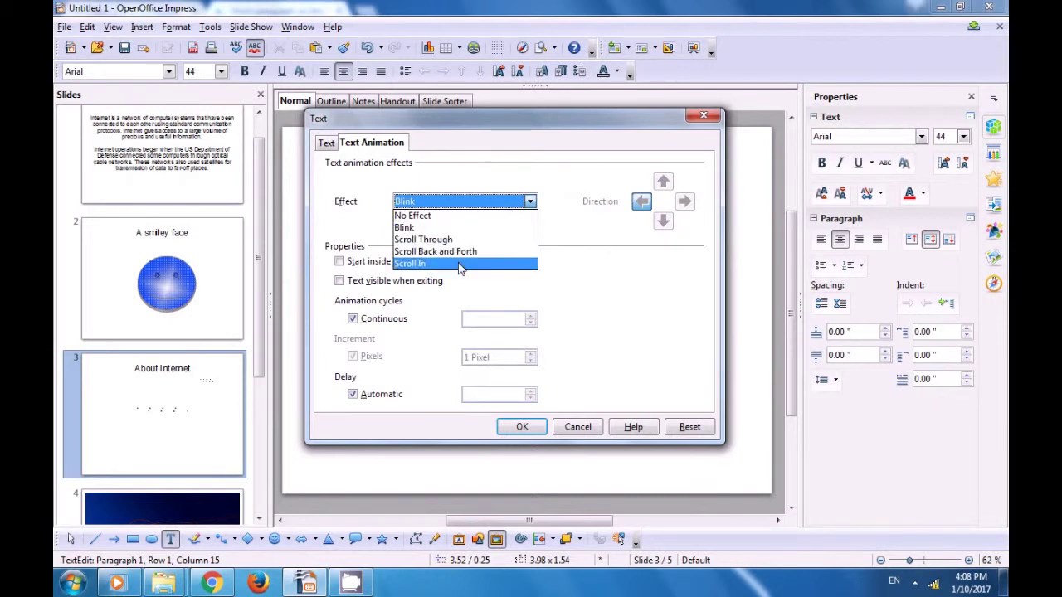
pyautogui.click(458, 239)
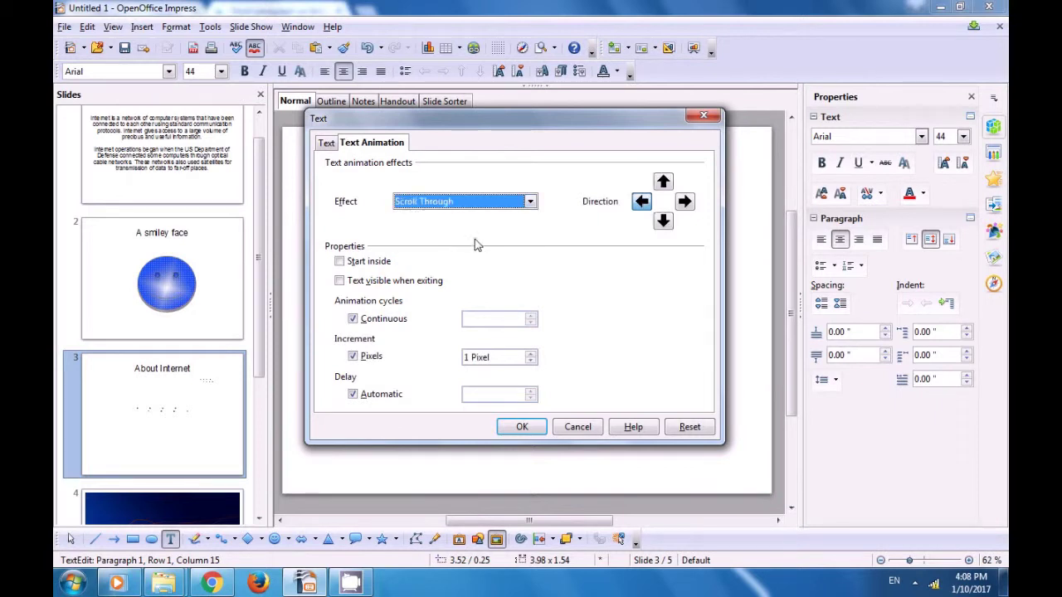
pyautogui.click(662, 222)
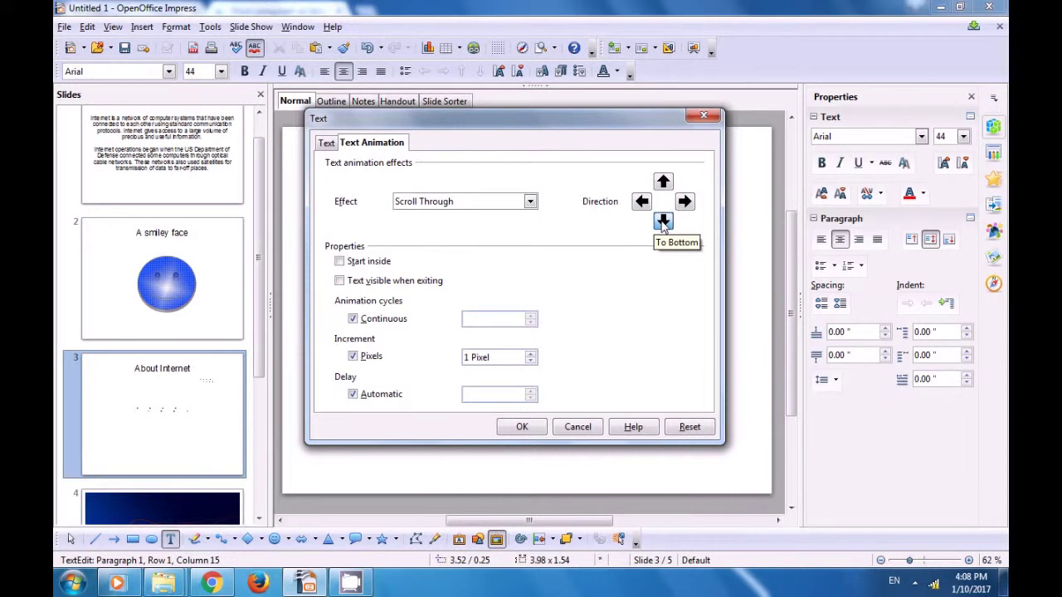
pyautogui.click(339, 261)
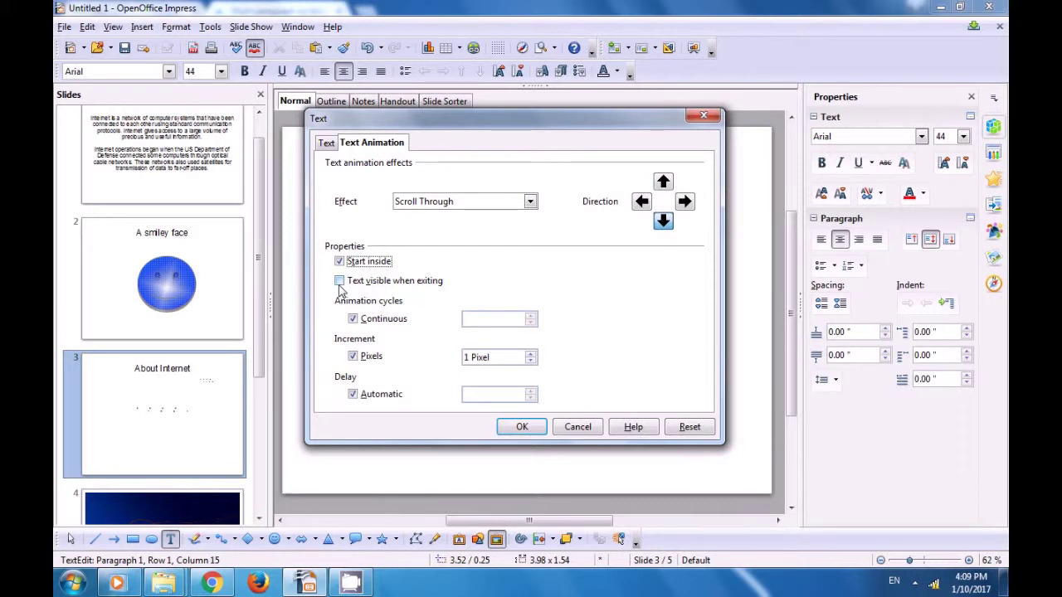
pyautogui.click(339, 281)
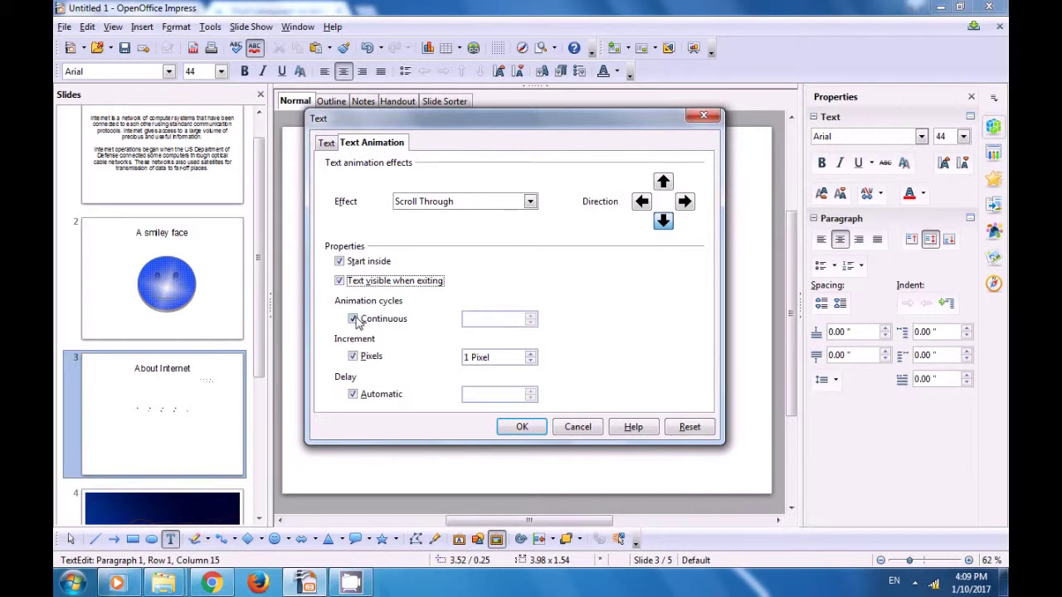
# - Try a fixed number of animation cycles and a manual delay, and restore the Continuous and Automatic options
pyautogui.click(353, 320)
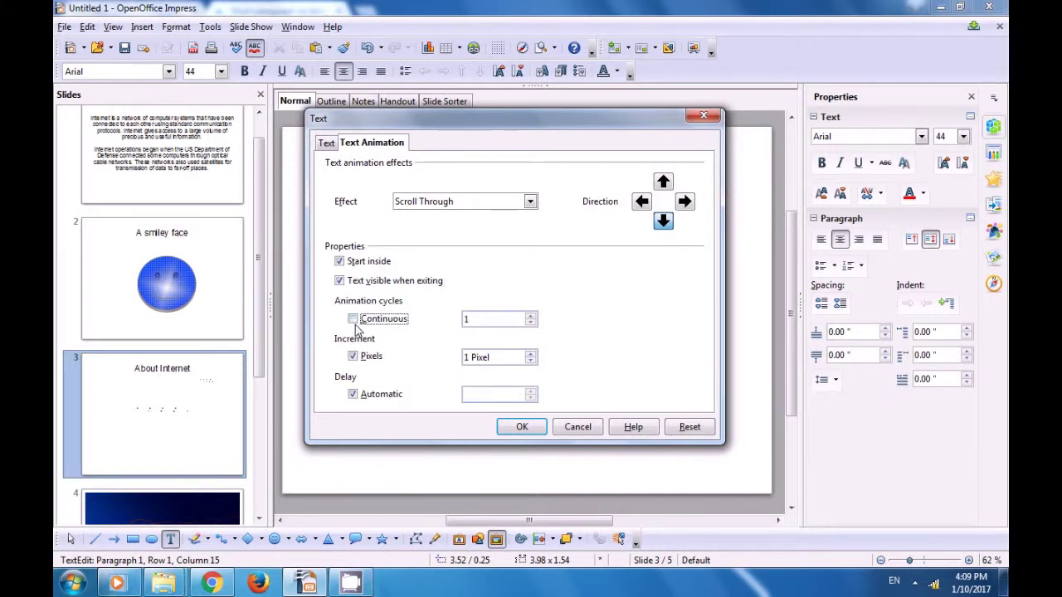
pyautogui.click(529, 323)
pyautogui.click(353, 320)
pyautogui.click(354, 395)
pyautogui.click(530, 395)
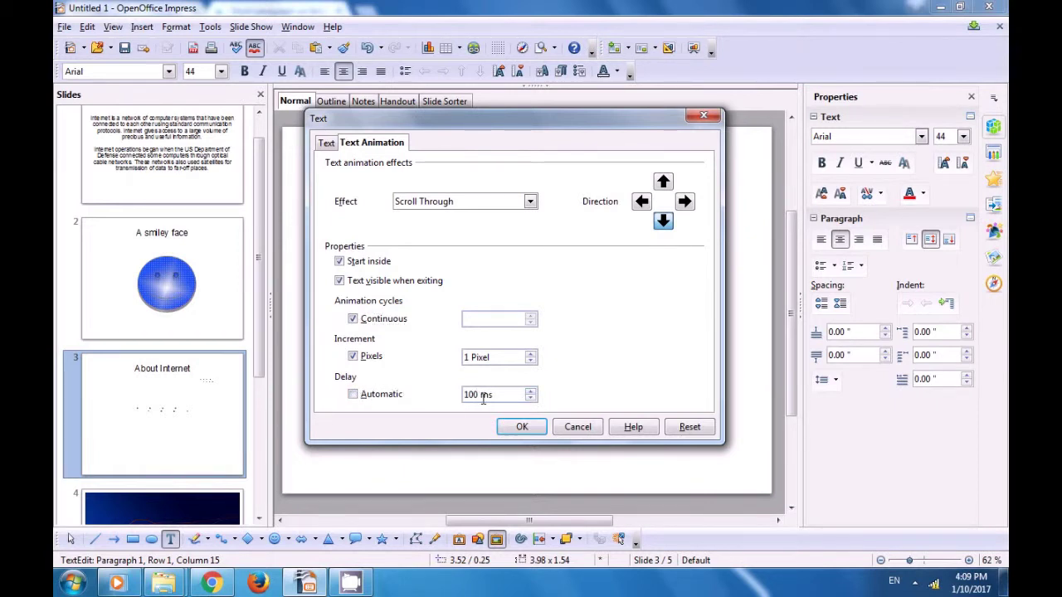
pyautogui.click(352, 395)
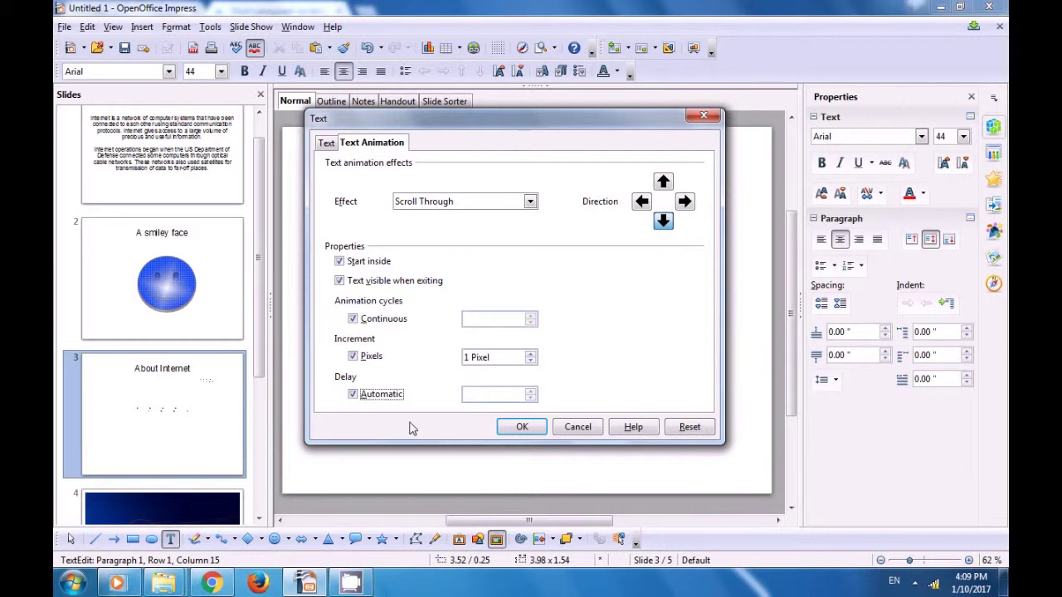
# - Apply the Scroll Through text animation settings to the "About Internet" title
pyautogui.click(516, 428)
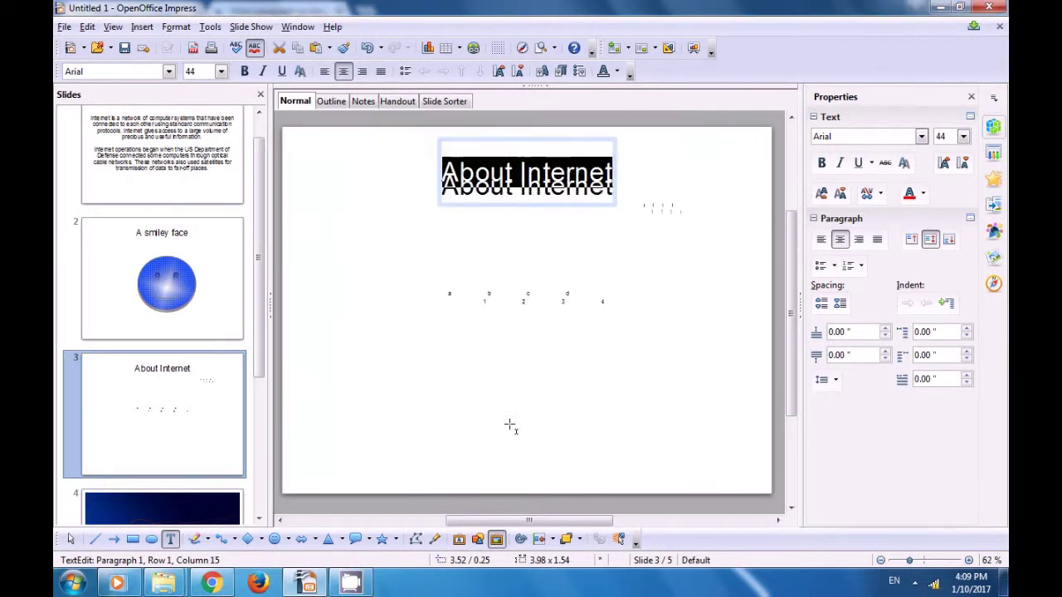
pyautogui.click(489, 401)
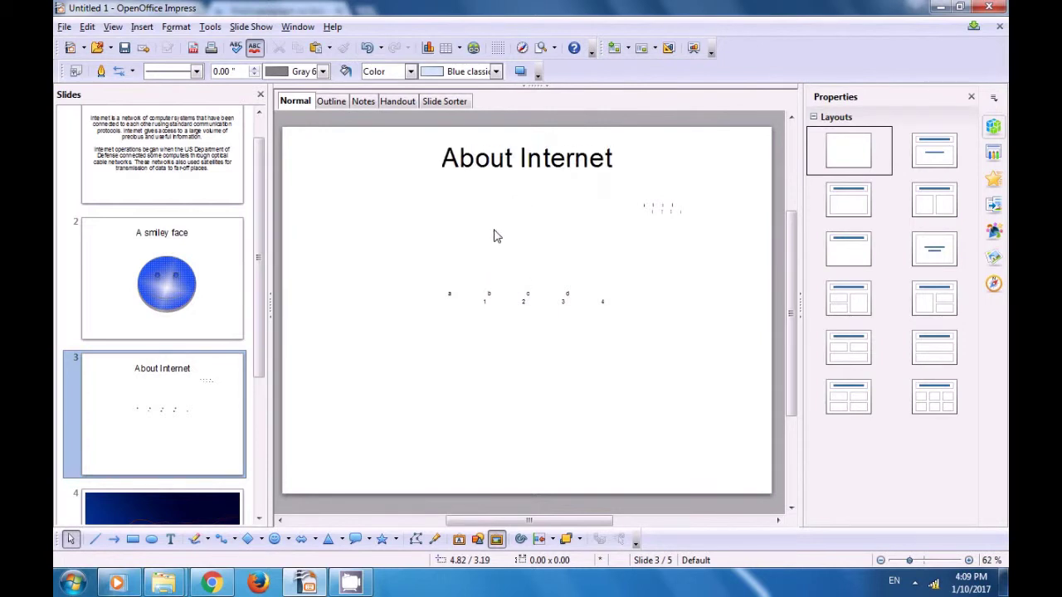
pyautogui.click(505, 181)
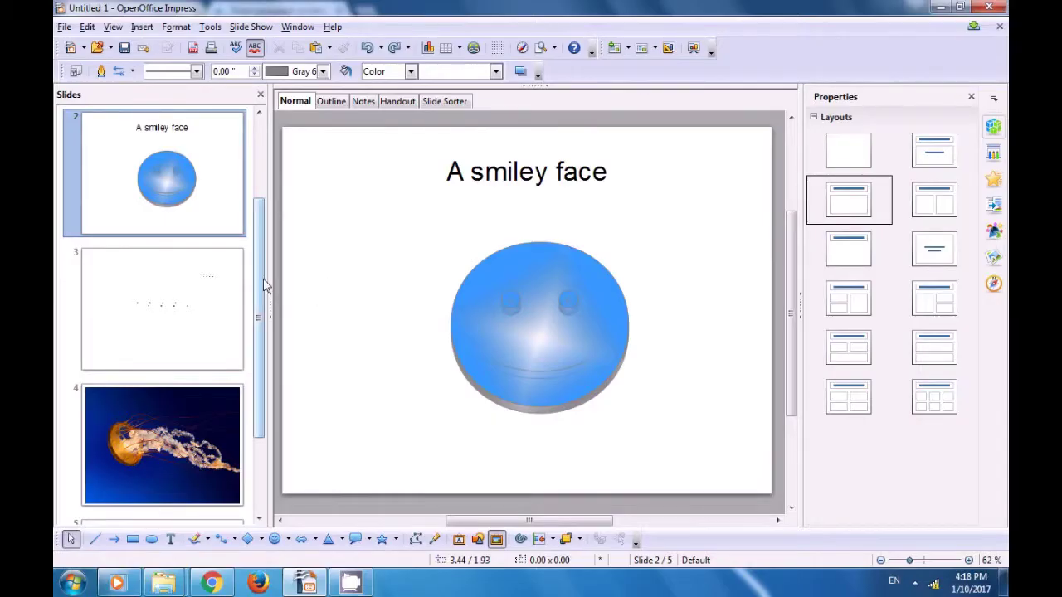
# - Crop the jellyfish picture on slide 4 while keeping the image size: 1.06 inches left, 0.53 right, 0.40 top and 0.40 bottom
pyautogui.moveTo(262, 282); pyautogui.dragTo(268, 331)
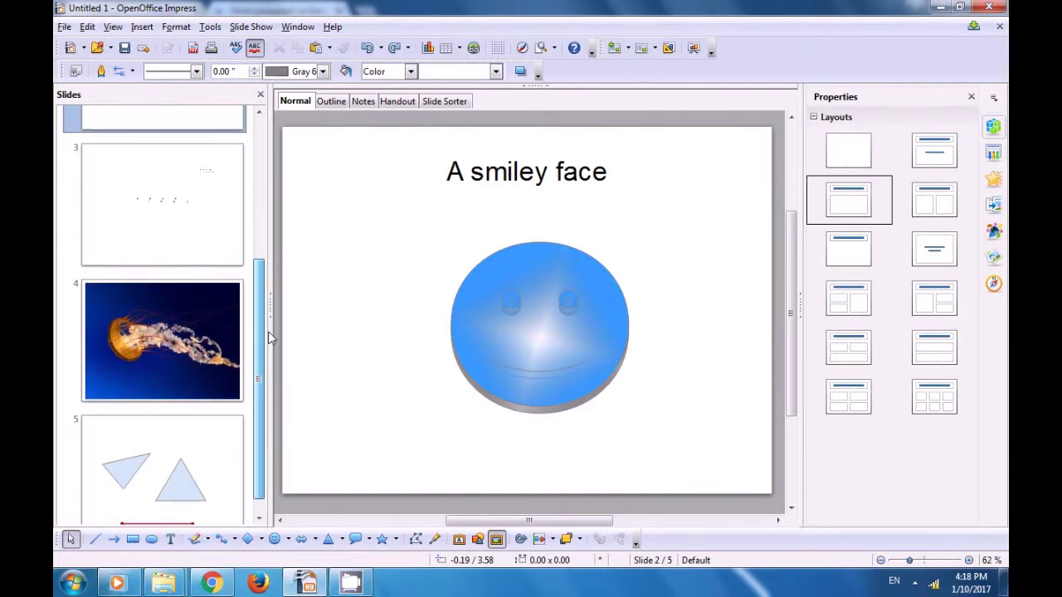
pyautogui.click(182, 316)
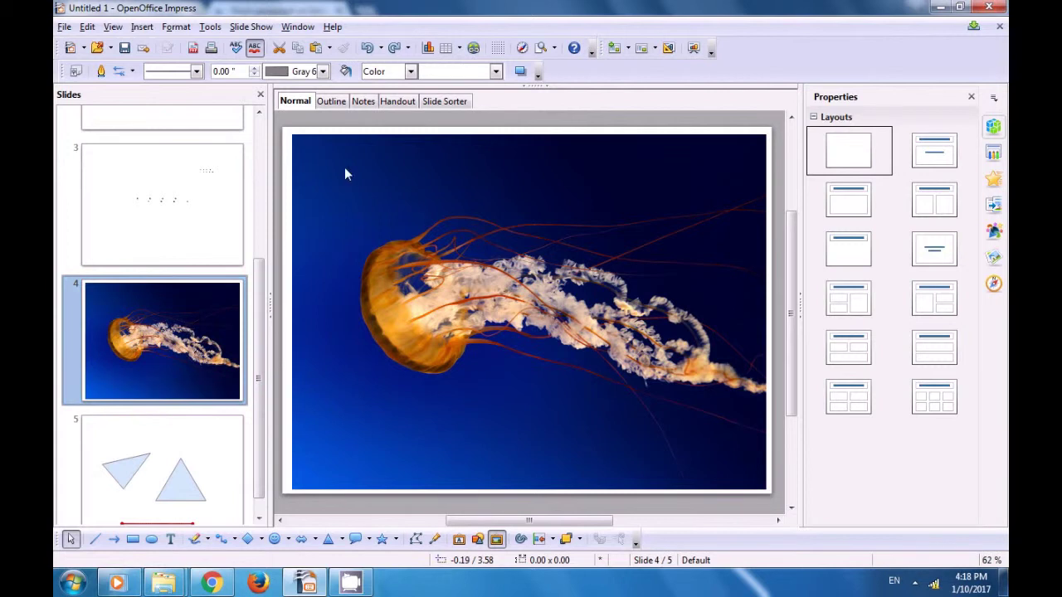
pyautogui.click(344, 241)
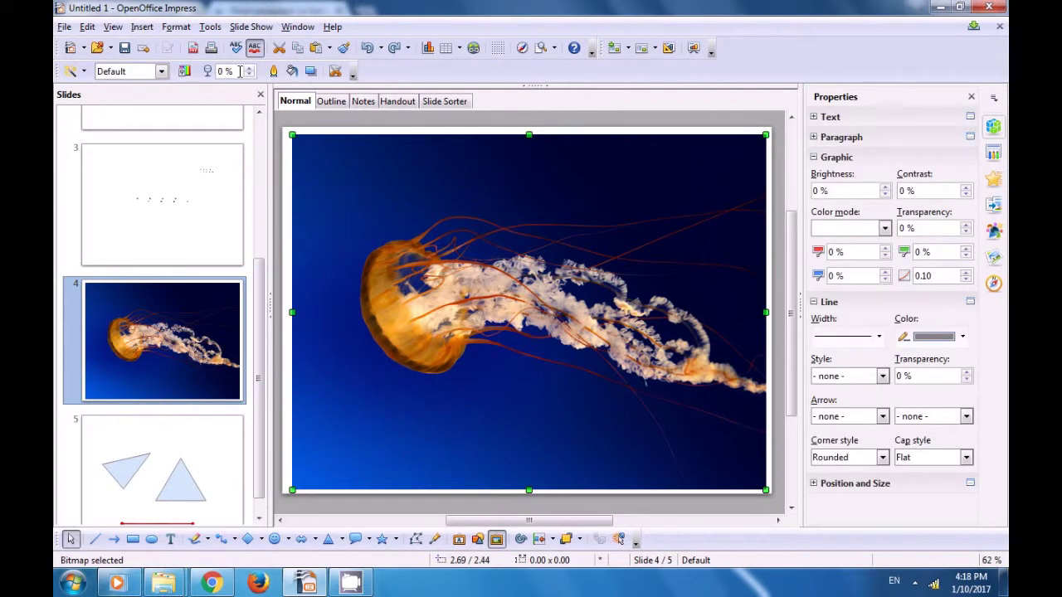
pyautogui.click(181, 27)
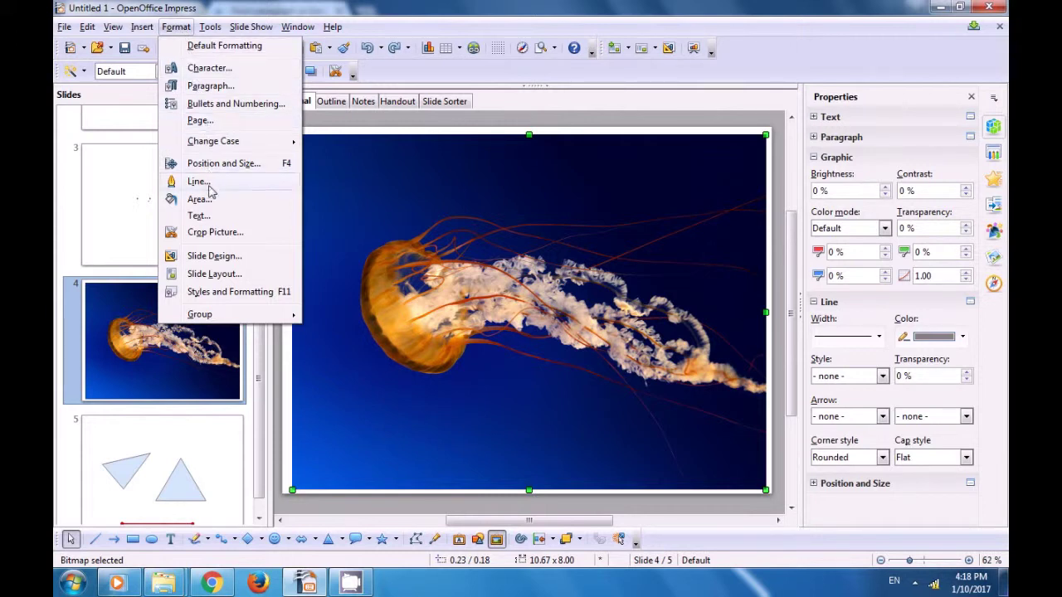
pyautogui.click(215, 233)
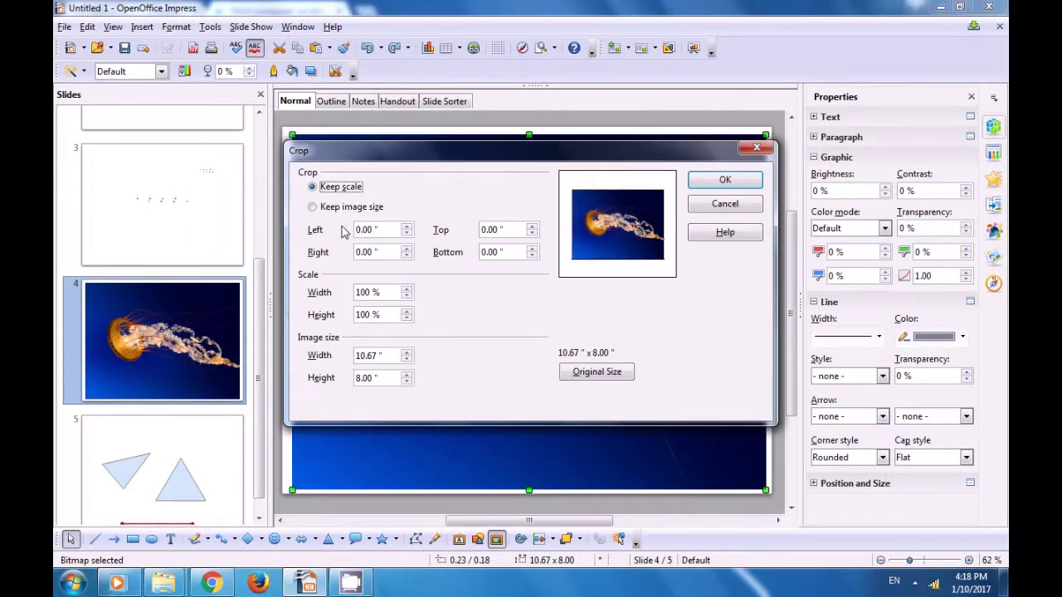
pyautogui.click(313, 209)
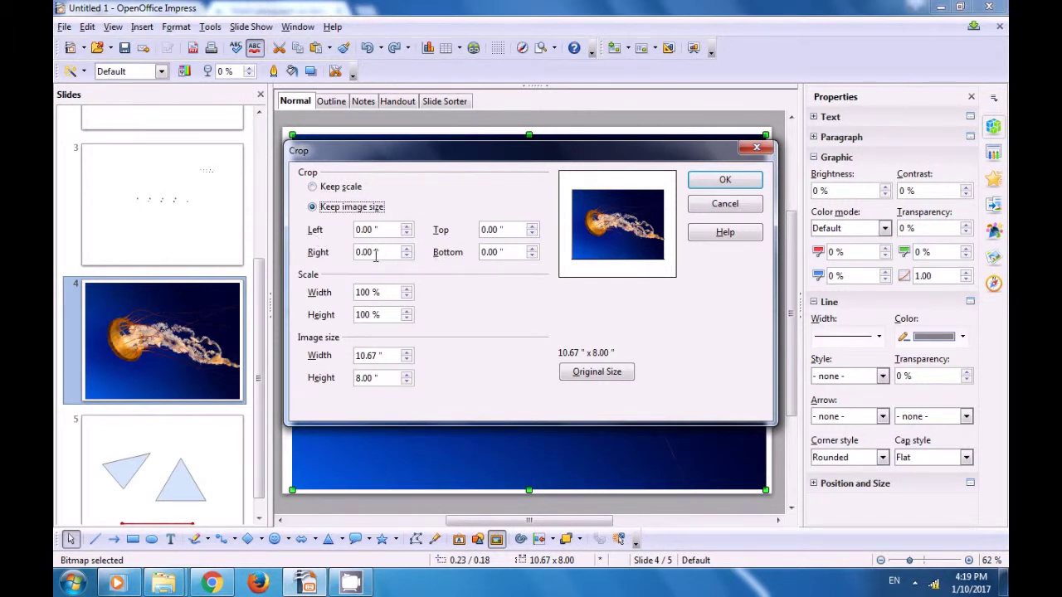
pyautogui.click(406, 226)
pyautogui.click(407, 226)
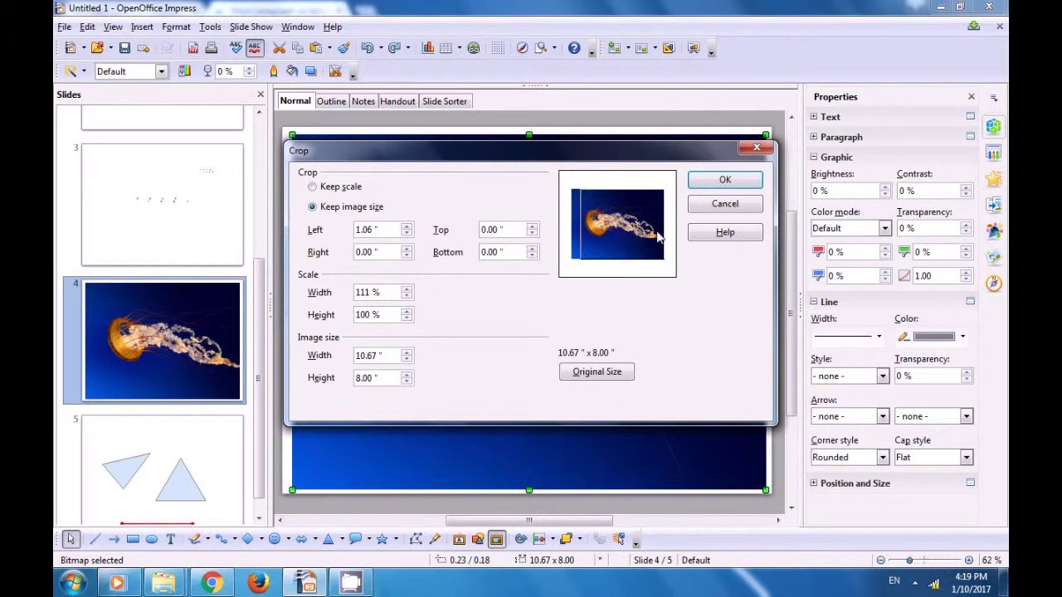
pyautogui.click(407, 248)
pyautogui.click(532, 226)
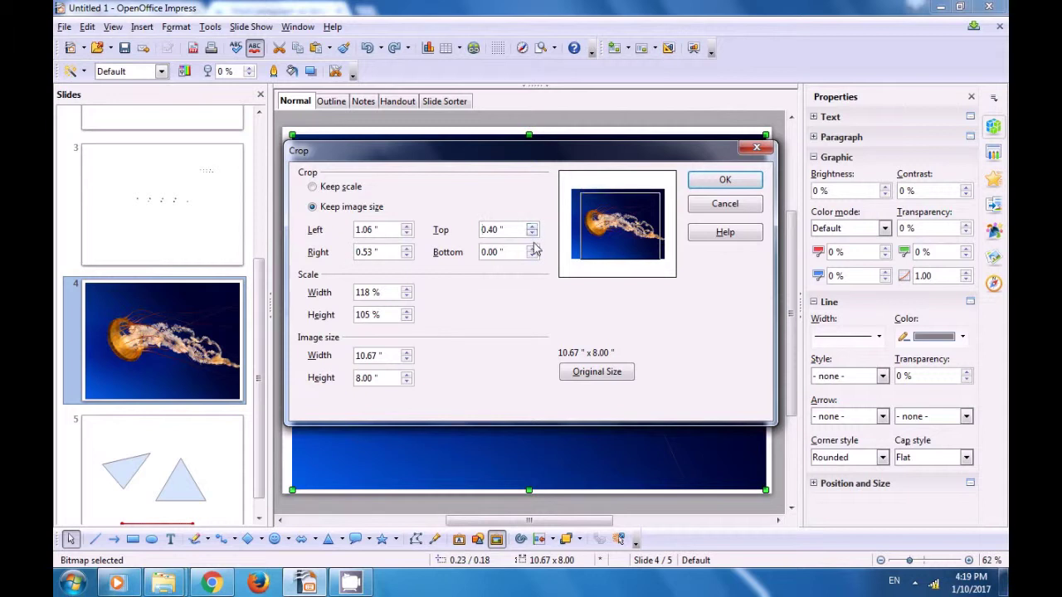
pyautogui.click(533, 248)
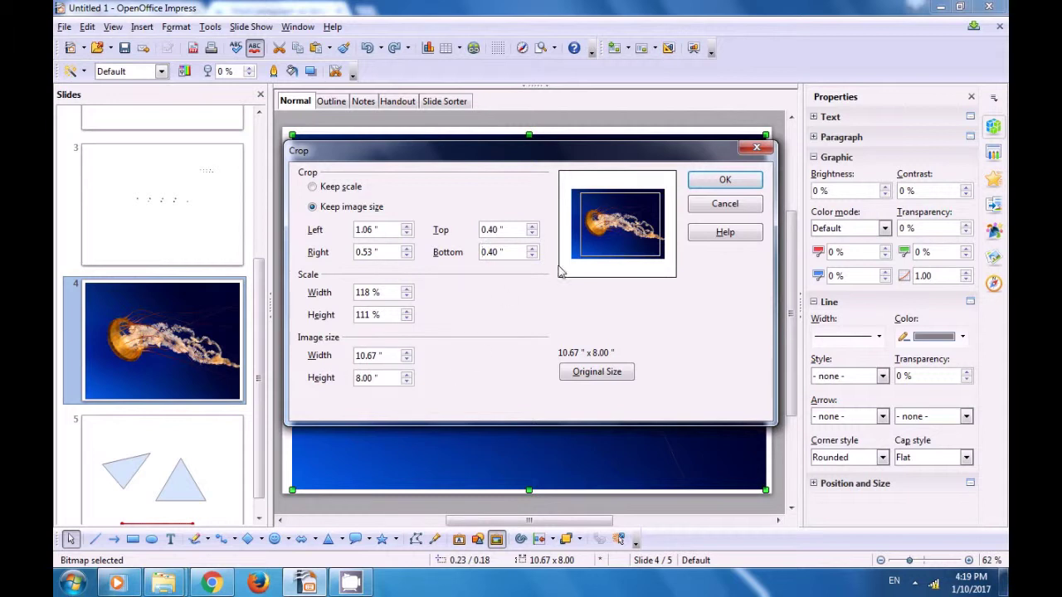
pyautogui.click(694, 184)
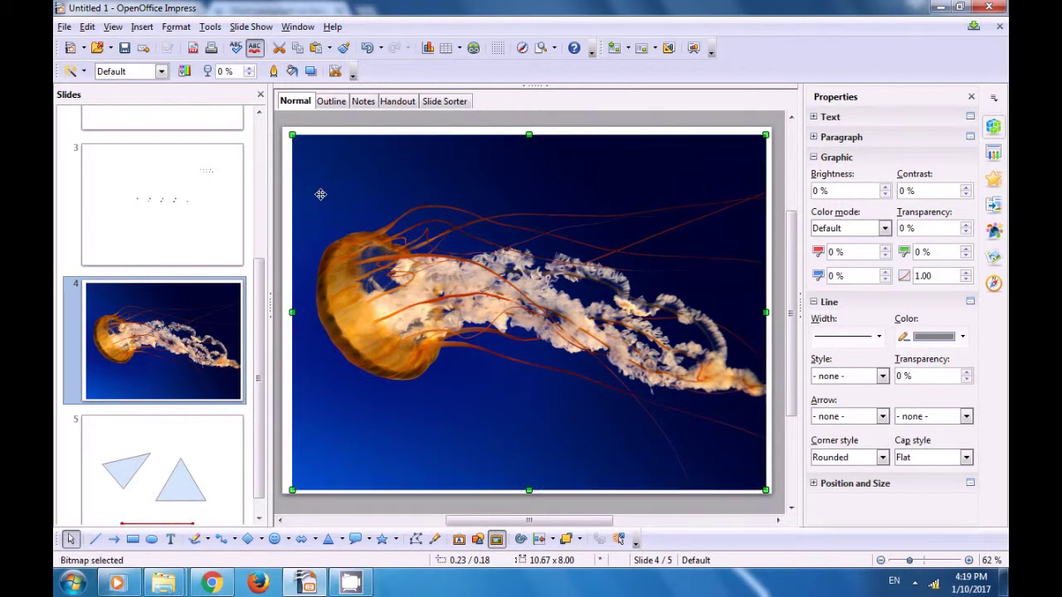
# - Set the cropped jellyfish picture's image size to 10.85 inches wide and 8.28 inches high
pyautogui.click(176, 27)
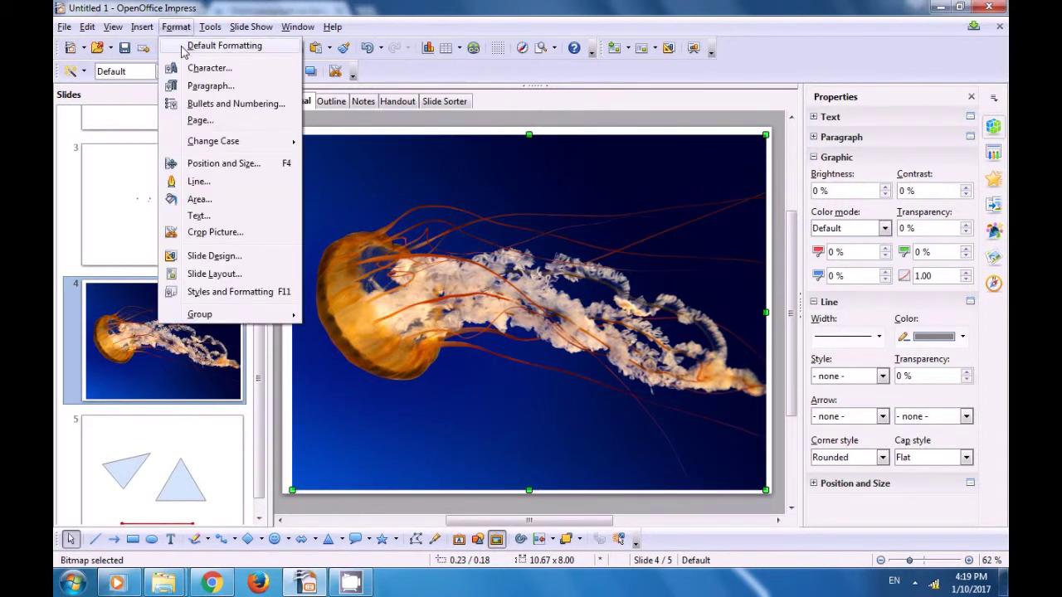
pyautogui.click(204, 233)
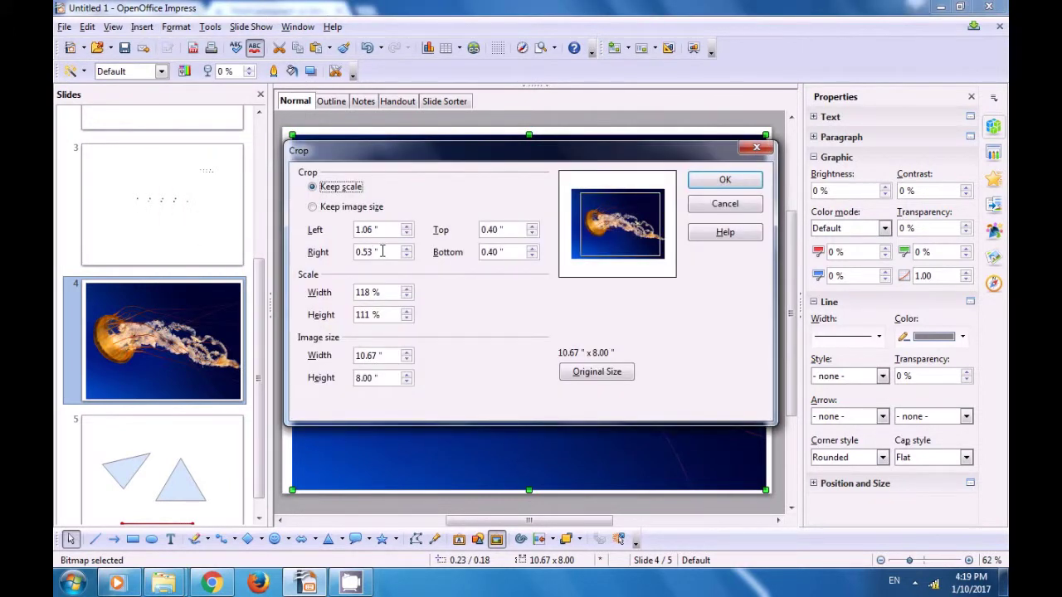
pyautogui.click(408, 354)
pyautogui.click(407, 354)
pyautogui.click(408, 354)
pyautogui.click(408, 354)
pyautogui.click(408, 354)
pyautogui.click(408, 375)
pyautogui.click(408, 375)
pyautogui.click(408, 375)
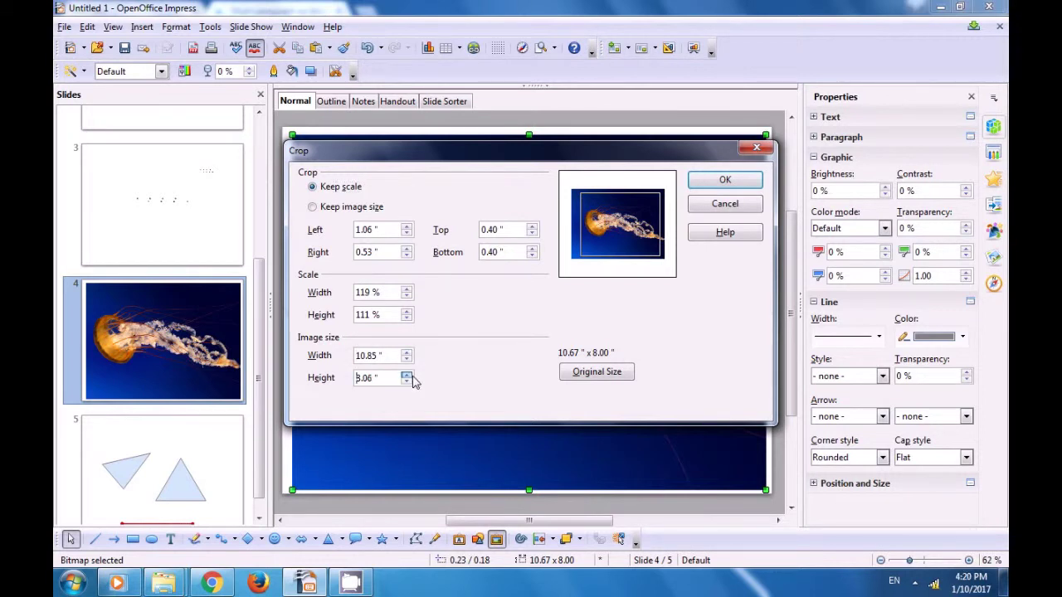
pyautogui.click(408, 374)
pyautogui.click(407, 375)
pyautogui.click(408, 375)
pyautogui.click(408, 374)
pyautogui.click(407, 374)
pyautogui.click(408, 374)
pyautogui.click(701, 186)
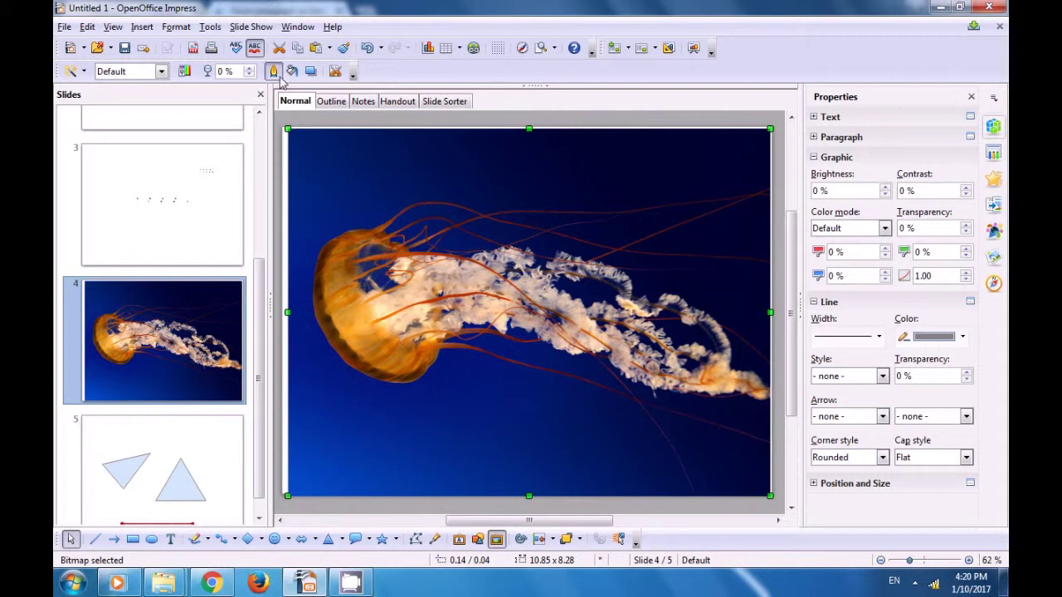
# - Scale the cropped jellyfish picture to 180% width and 215% height
pyautogui.click(176, 26)
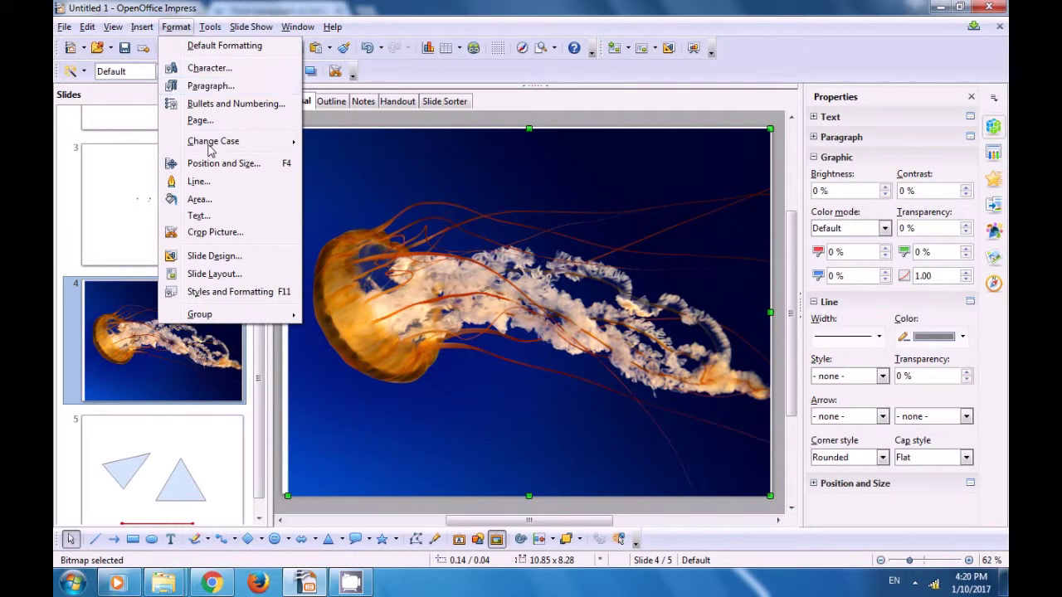
pyautogui.click(215, 236)
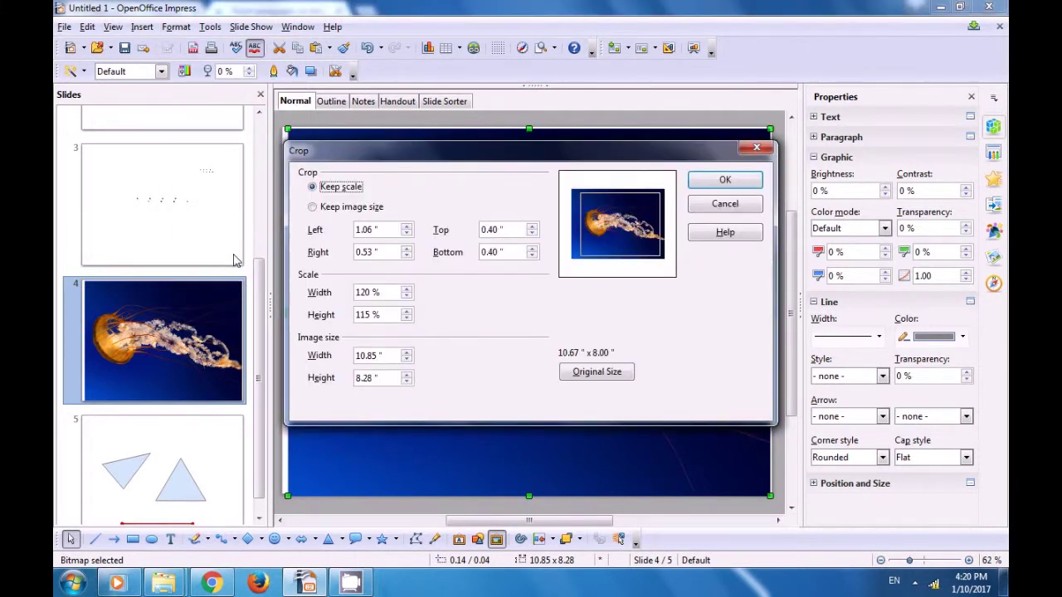
pyautogui.click(407, 289)
pyautogui.click(406, 289)
pyautogui.click(407, 290)
pyautogui.click(406, 290)
pyautogui.click(407, 290)
pyautogui.click(407, 289)
pyautogui.click(407, 312)
pyautogui.doubleClick(407, 313)
pyautogui.doubleClick(407, 312)
pyautogui.click(407, 312)
pyautogui.doubleClick(407, 312)
pyautogui.click(406, 313)
pyautogui.click(406, 313)
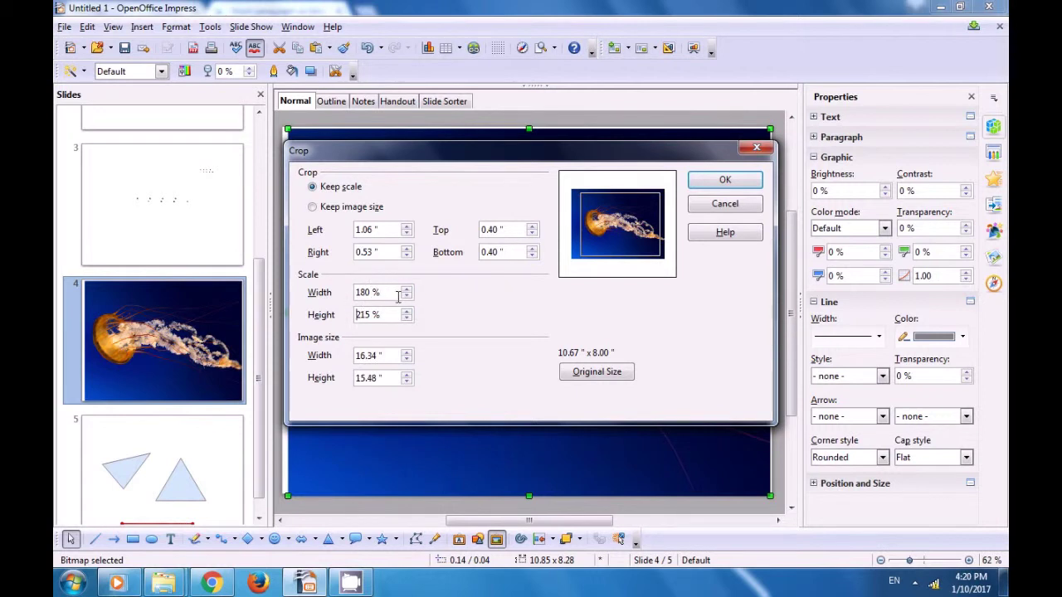
pyautogui.click(712, 184)
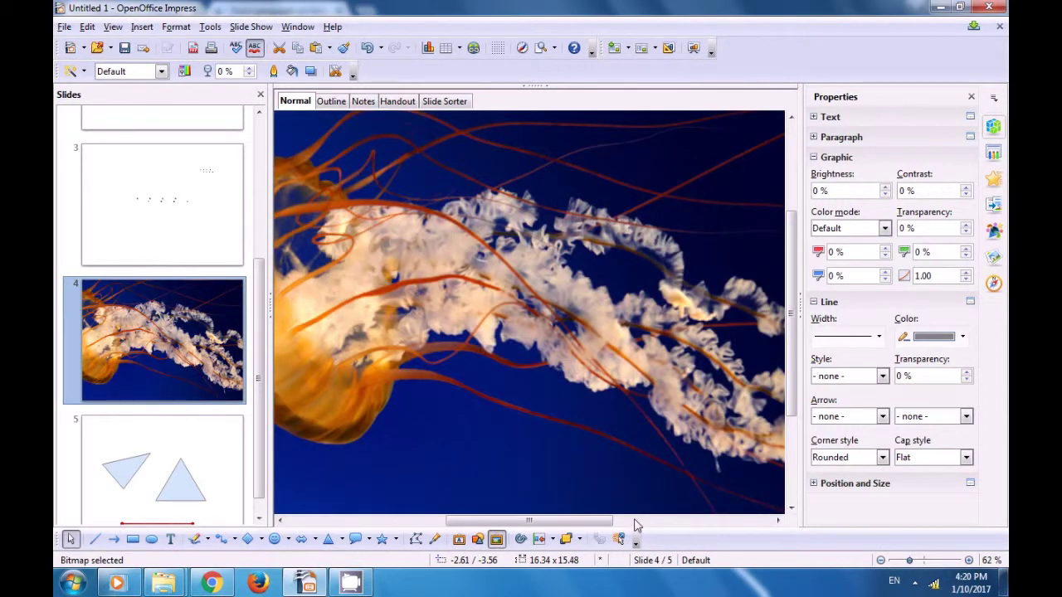
# - Restore the cropped jellyfish picture on slide 4 to its original size and deselect it
pyautogui.scroll(-4, 533, 388)
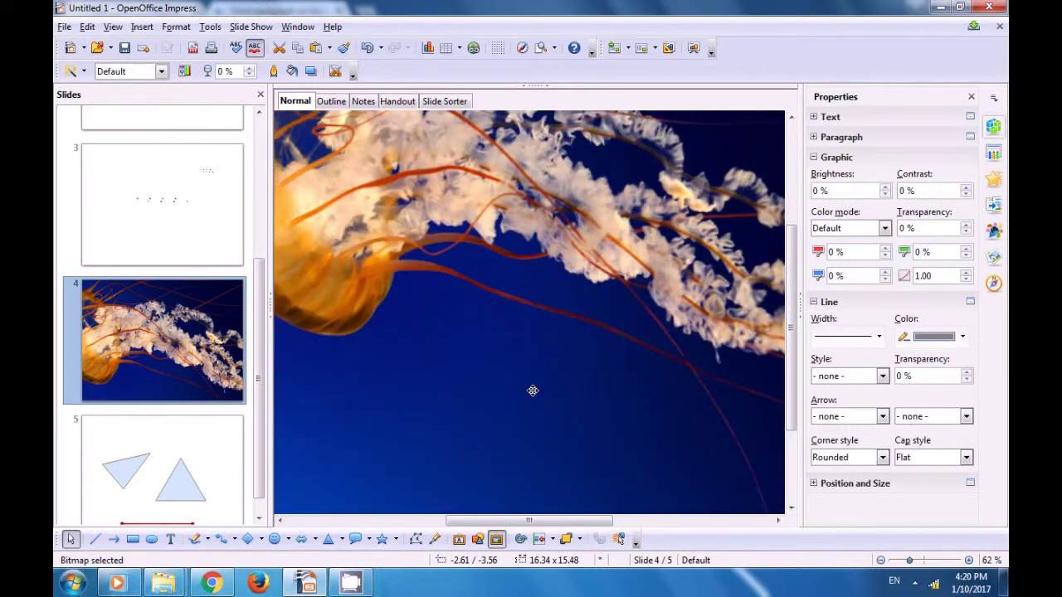
pyautogui.scroll(4, 534, 382)
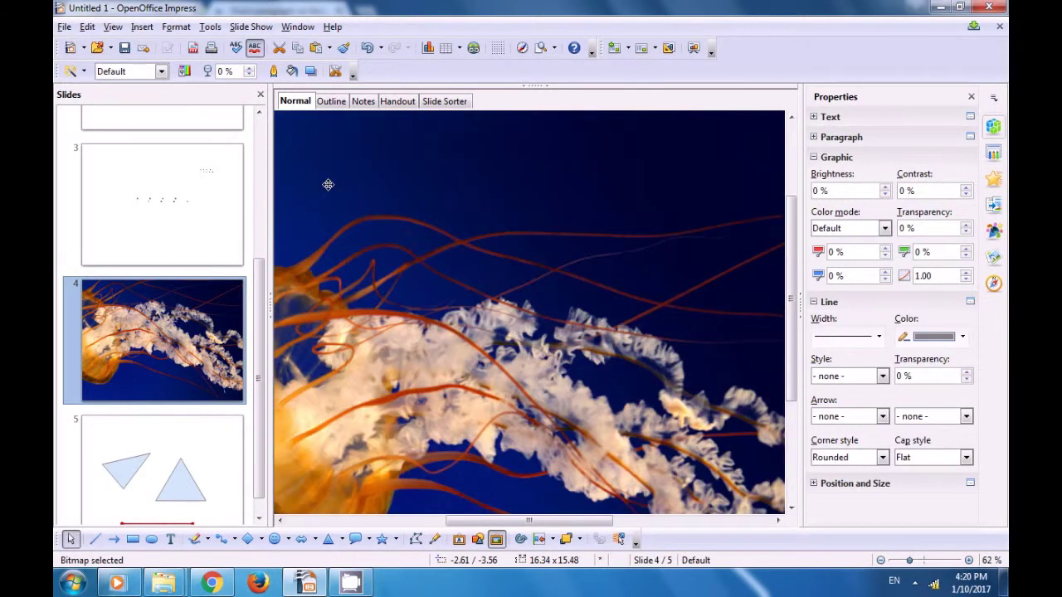
pyautogui.scroll(2, 328, 184)
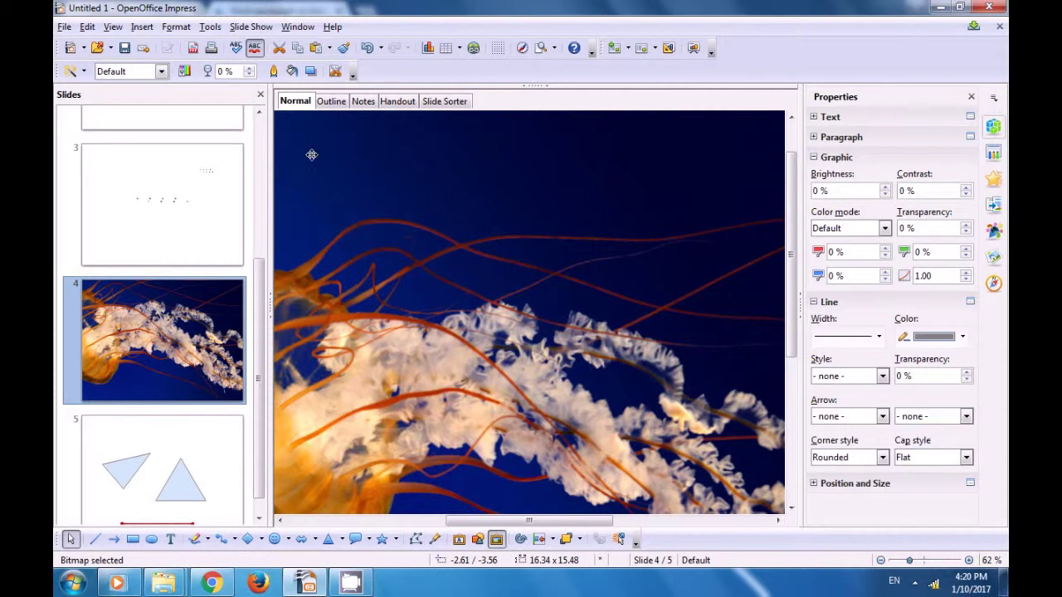
pyautogui.click(176, 27)
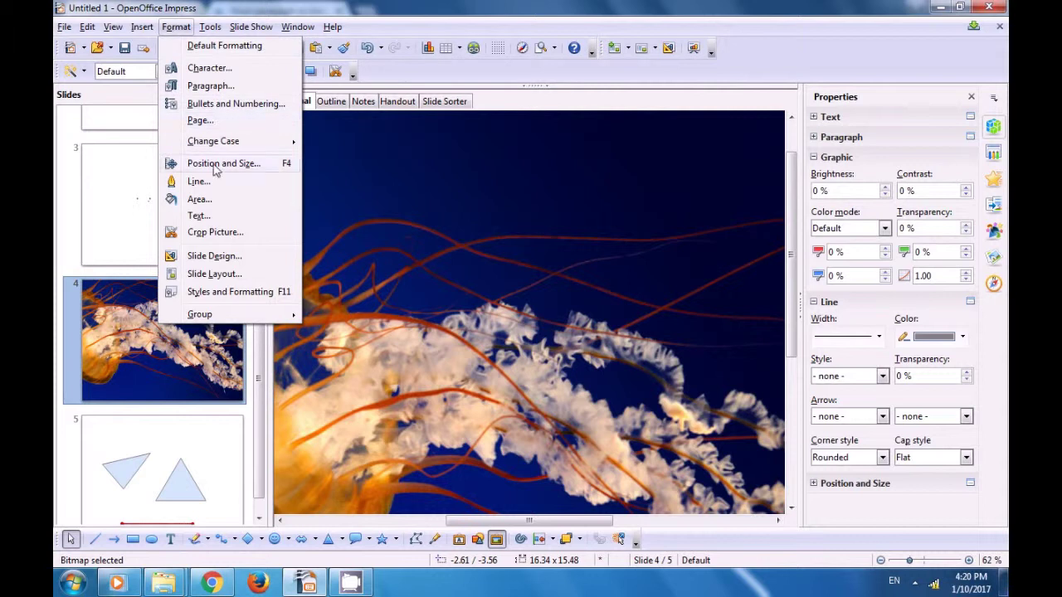
pyautogui.click(206, 233)
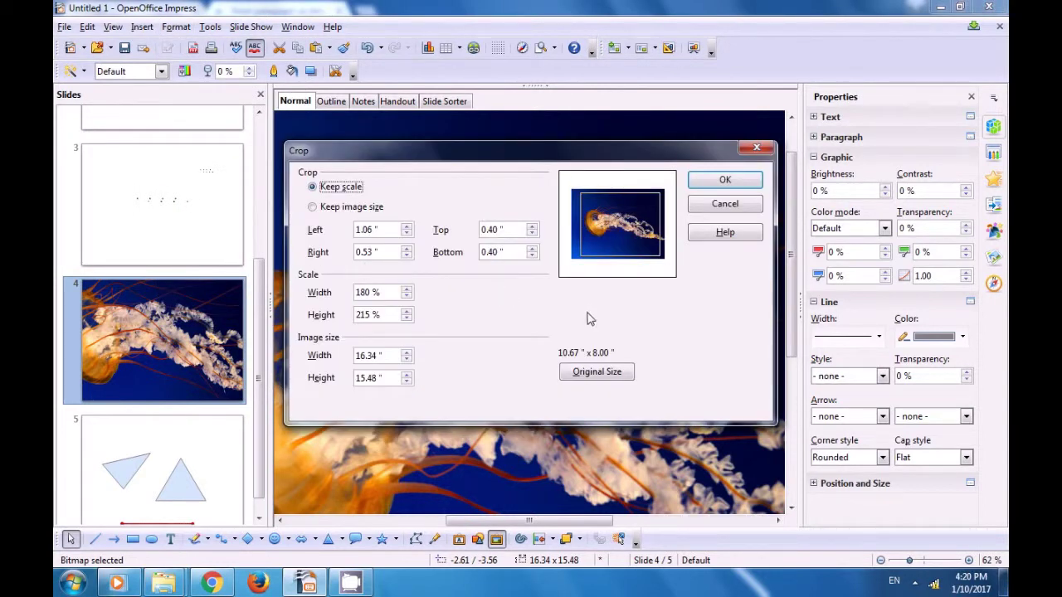
pyautogui.click(594, 373)
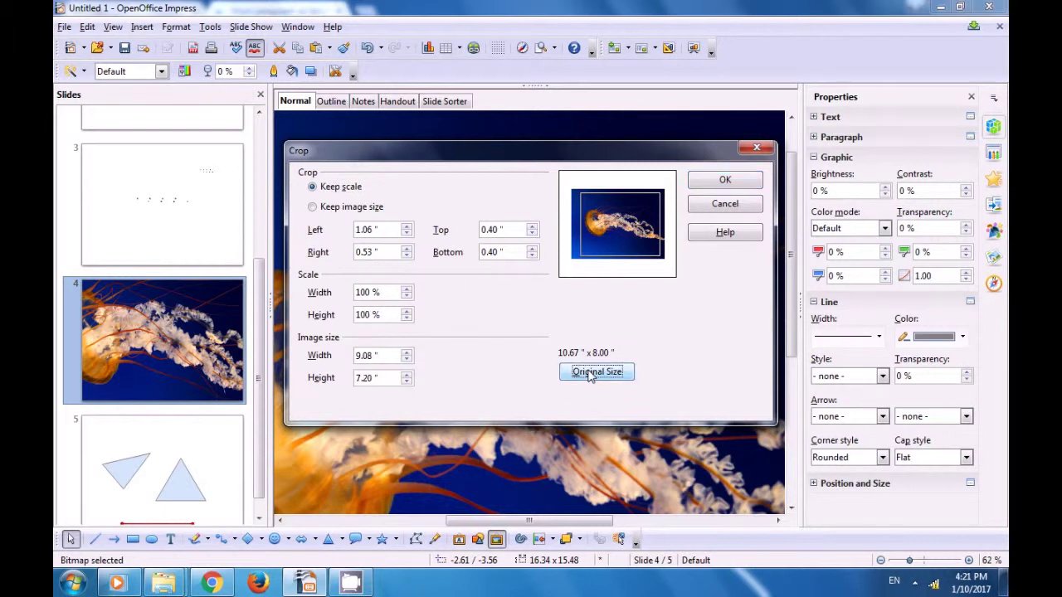
pyautogui.click(590, 375)
pyautogui.click(695, 182)
pyautogui.scroll(-1, 664, 204)
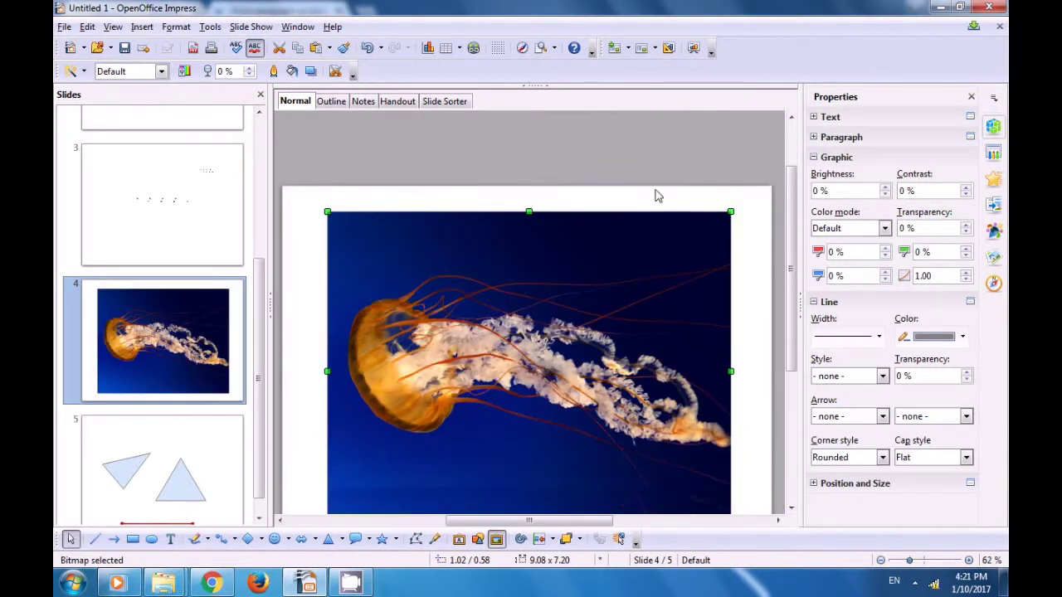
pyautogui.scroll(-2, 656, 193)
pyautogui.scroll(1, 654, 191)
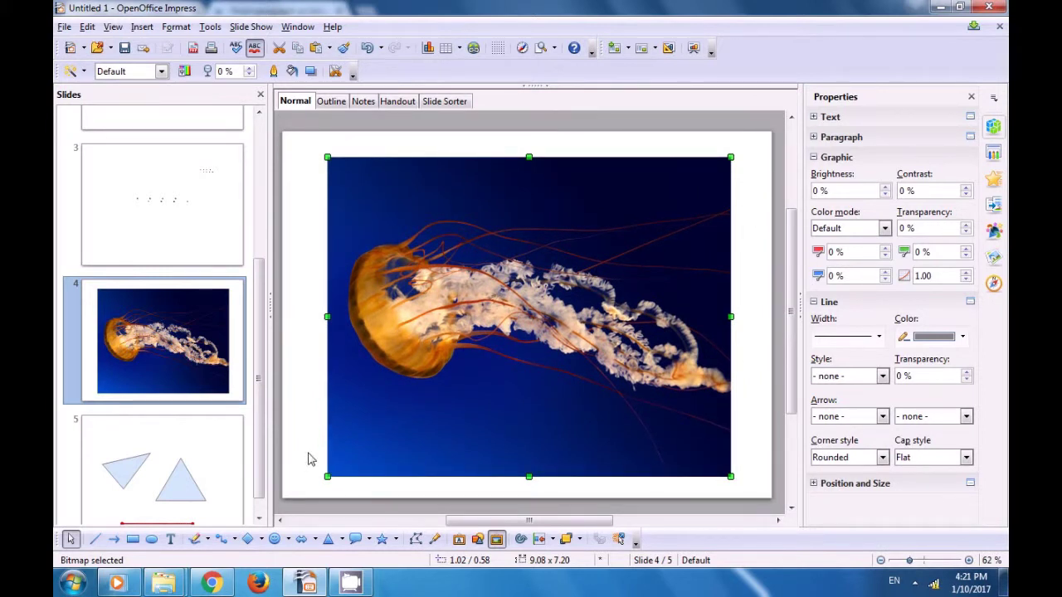
pyautogui.click(301, 243)
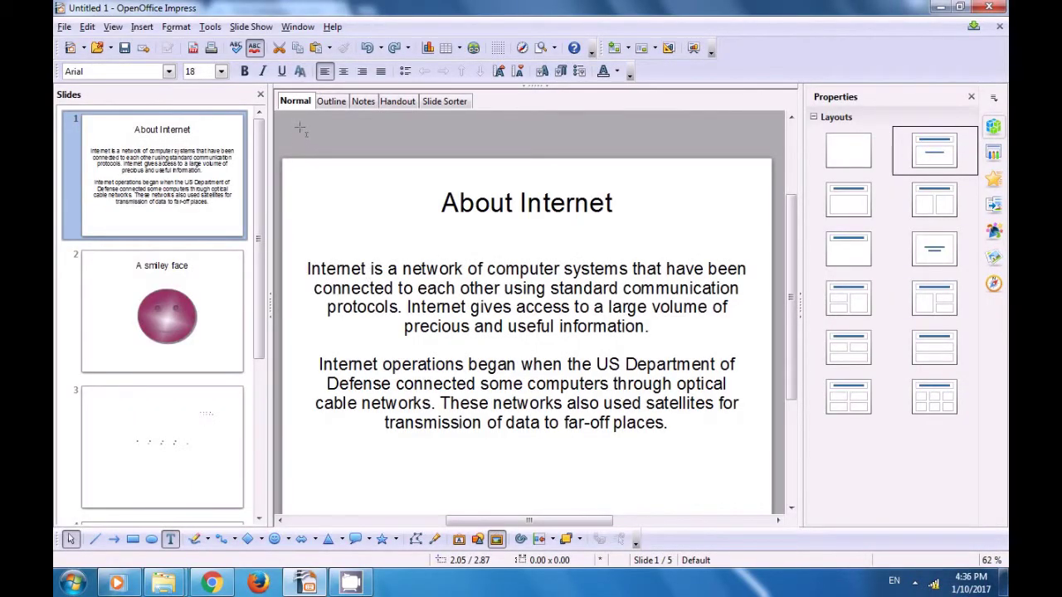
# - Open the Background presentation style from Styles and Formatting for modification
pyautogui.click(175, 27)
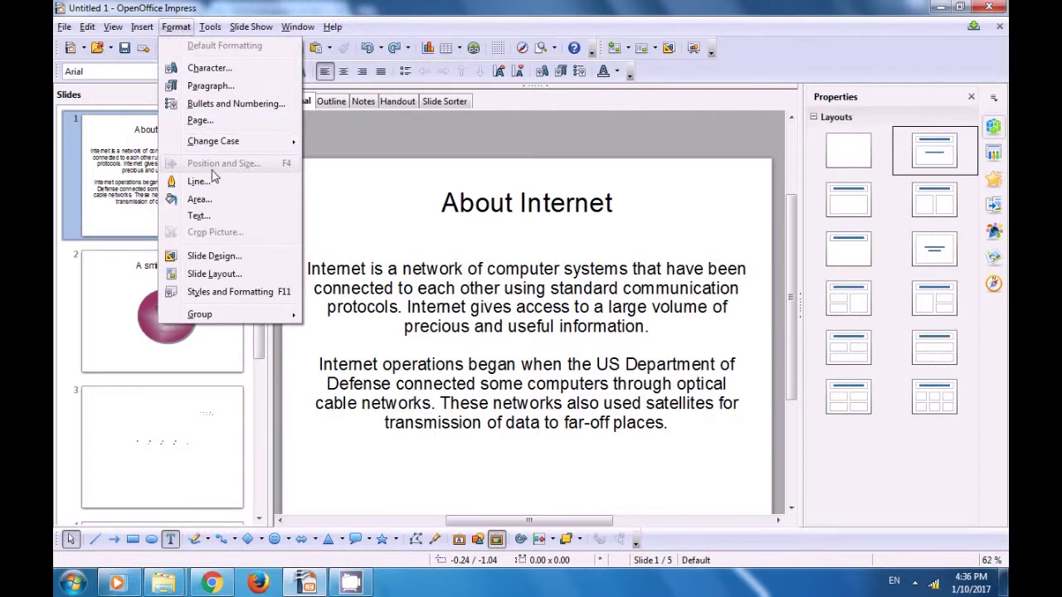
pyautogui.click(208, 292)
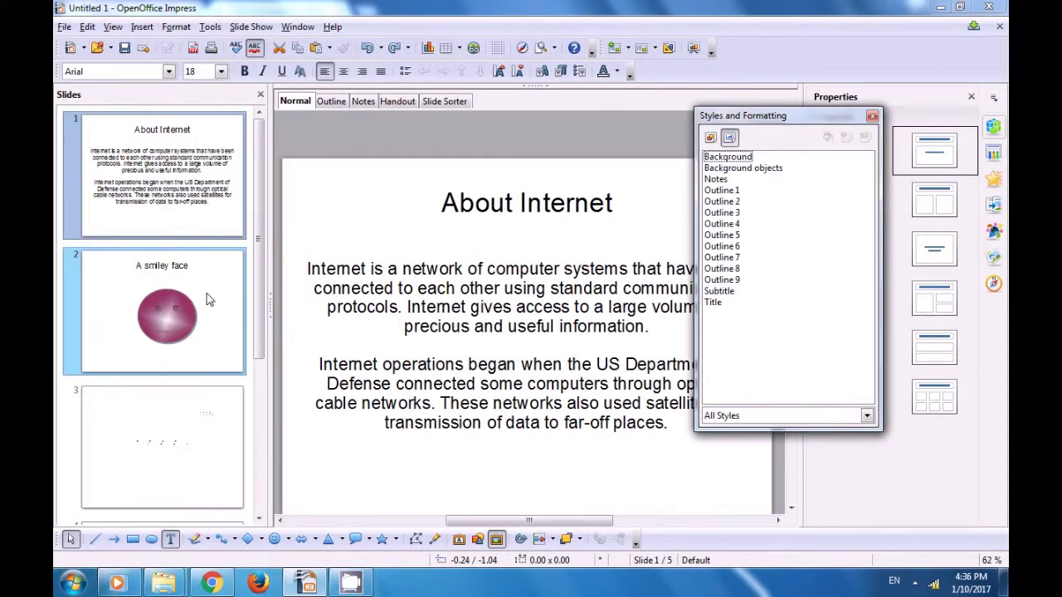
pyautogui.moveTo(211, 299)
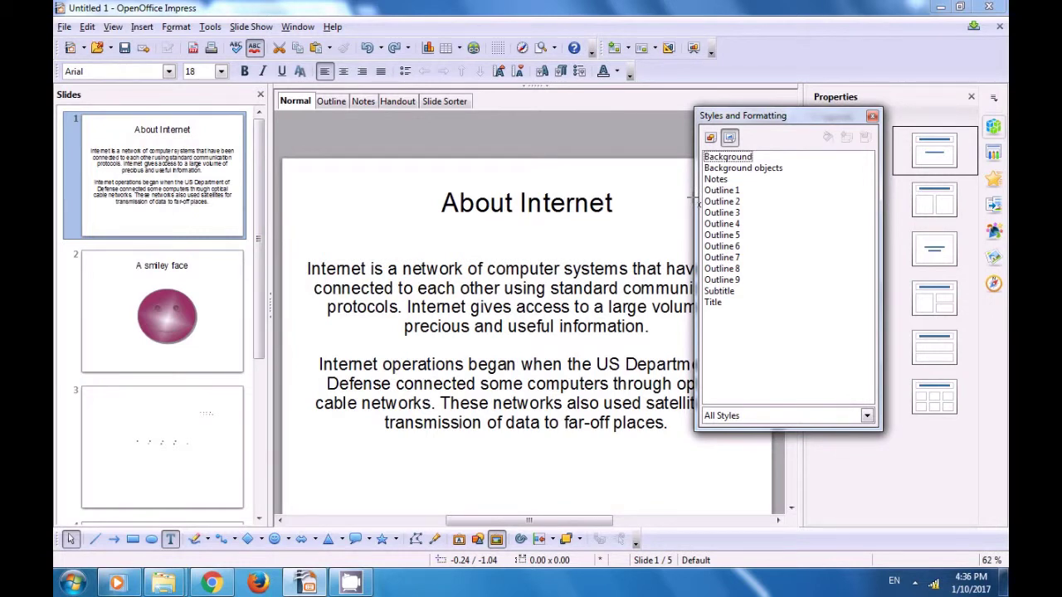
pyautogui.click(713, 159)
pyautogui.rightClick(714, 162)
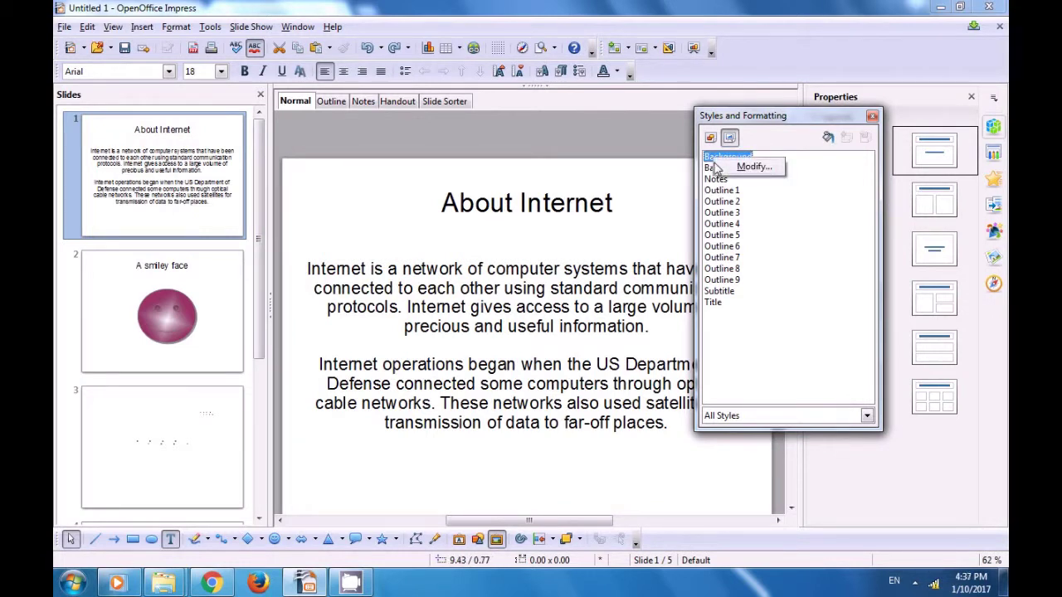
pyautogui.click(751, 168)
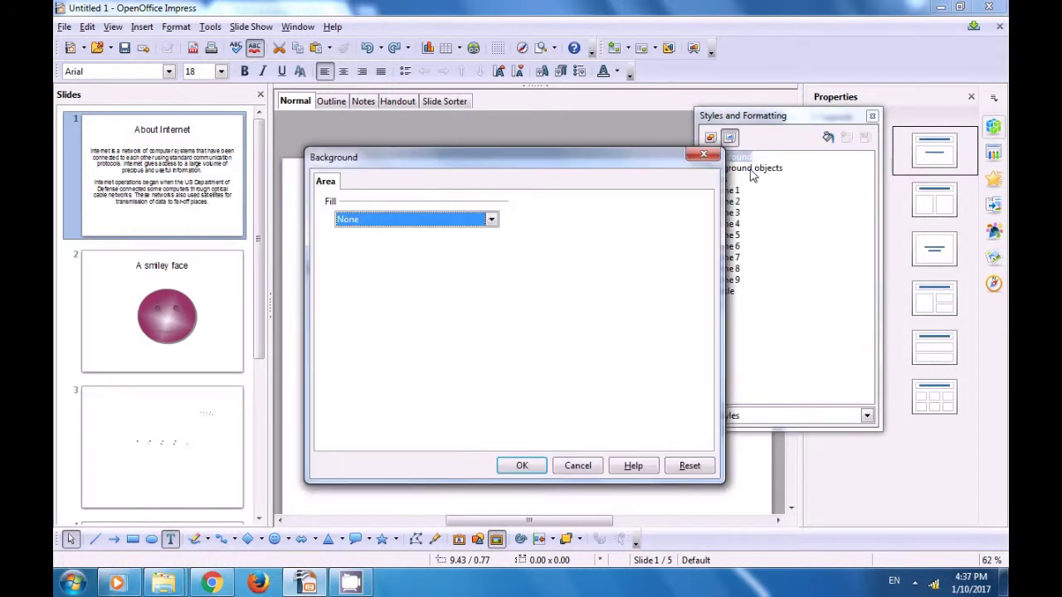
# - Try the cs12 bitmap as the Background style's fill
pyautogui.click(491, 219)
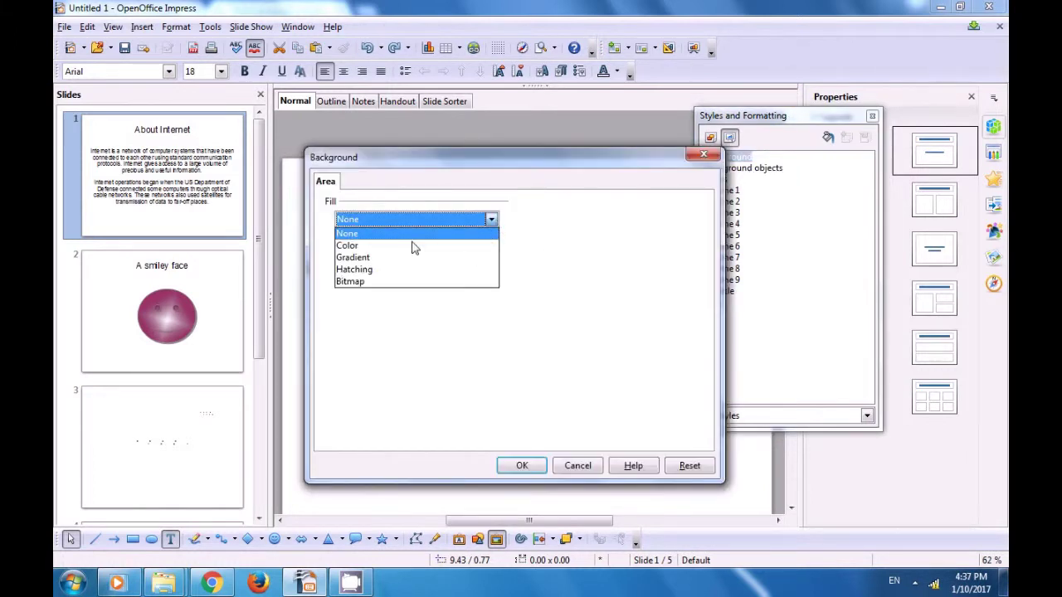
pyautogui.click(355, 283)
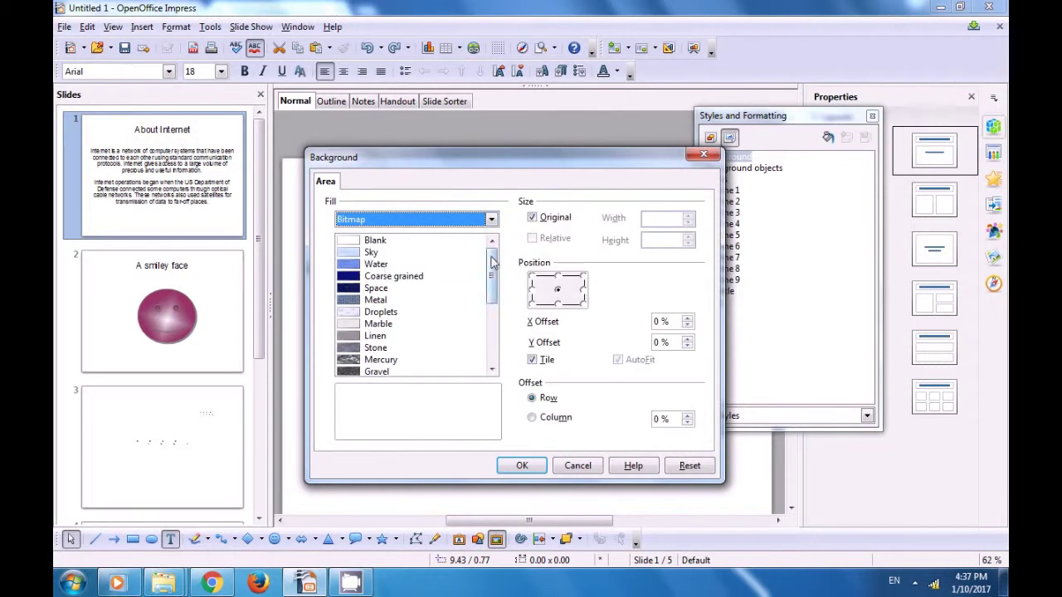
pyautogui.moveTo(492, 262); pyautogui.dragTo(494, 357)
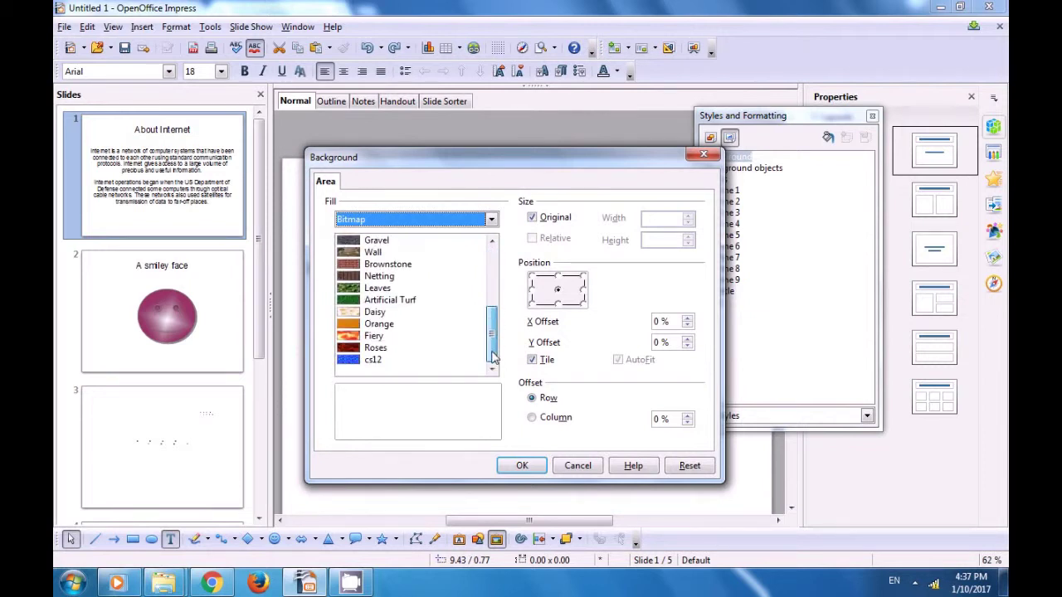
pyautogui.click(371, 364)
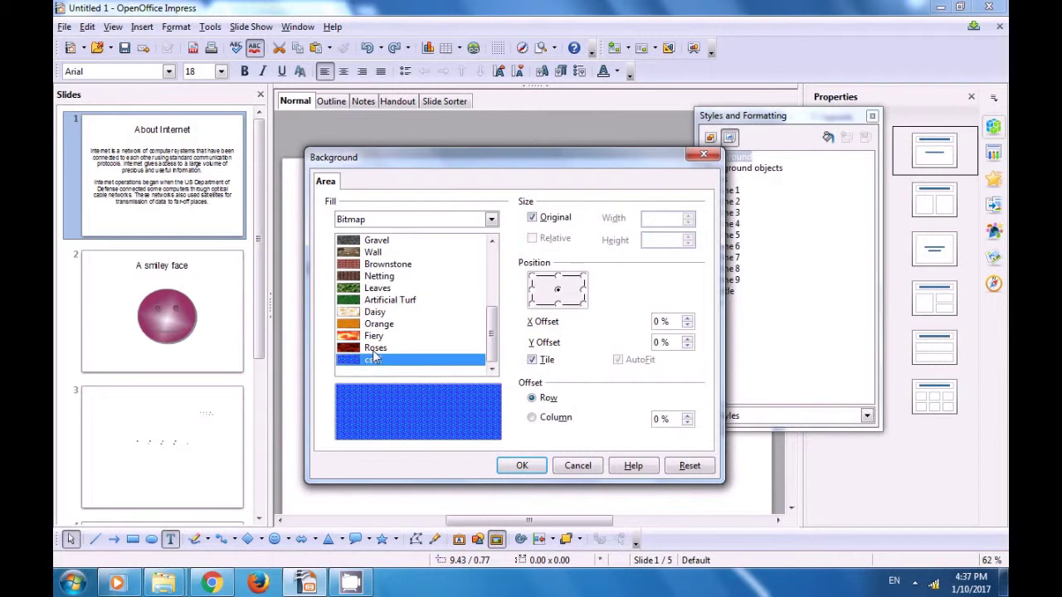
# - Fill the Background style with the css hatching and apply it to the slides
pyautogui.click(488, 221)
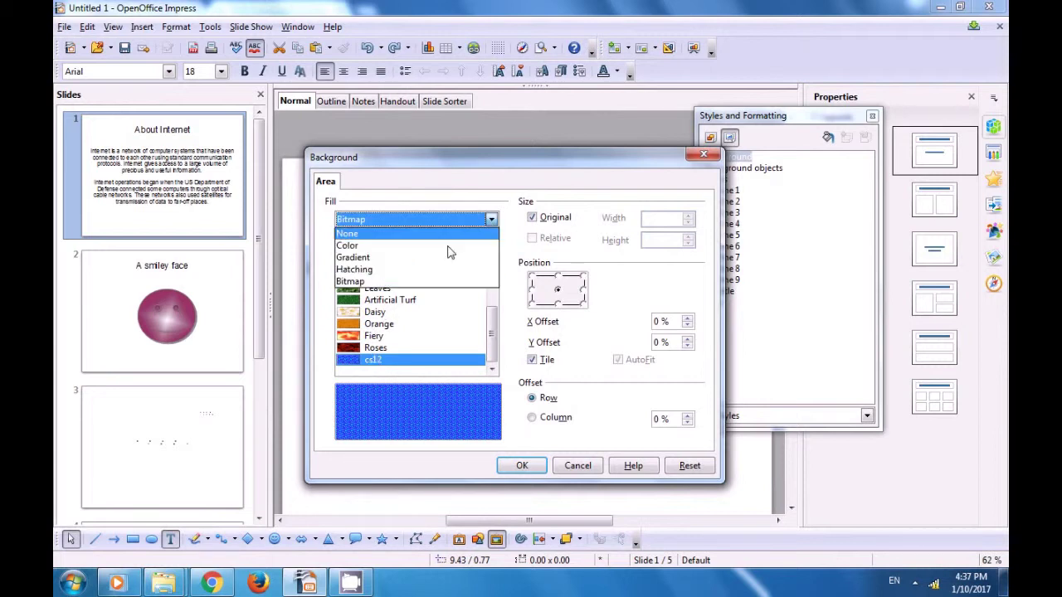
pyautogui.click(392, 269)
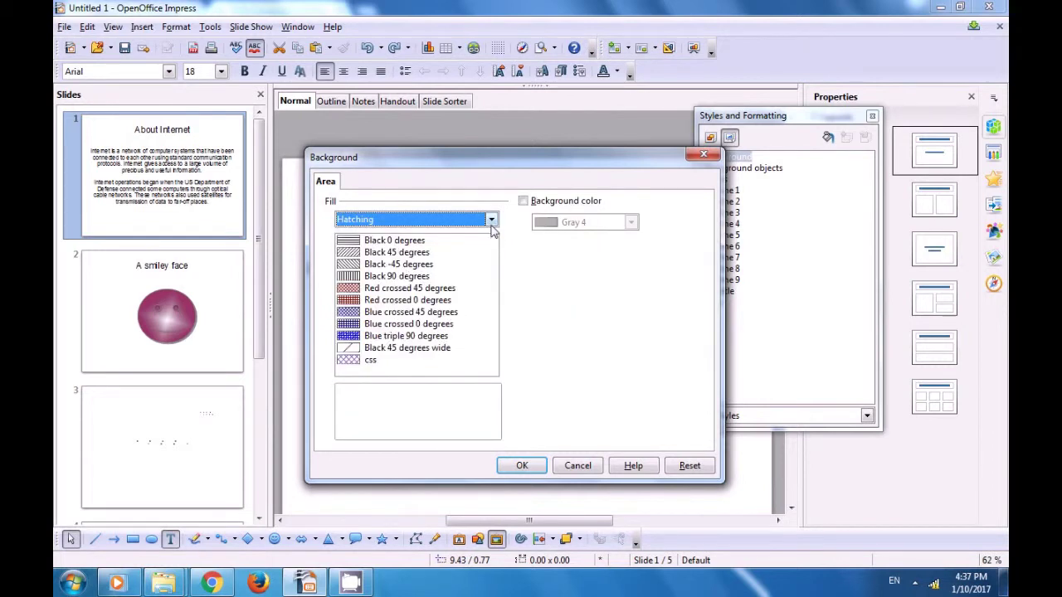
pyautogui.click(362, 361)
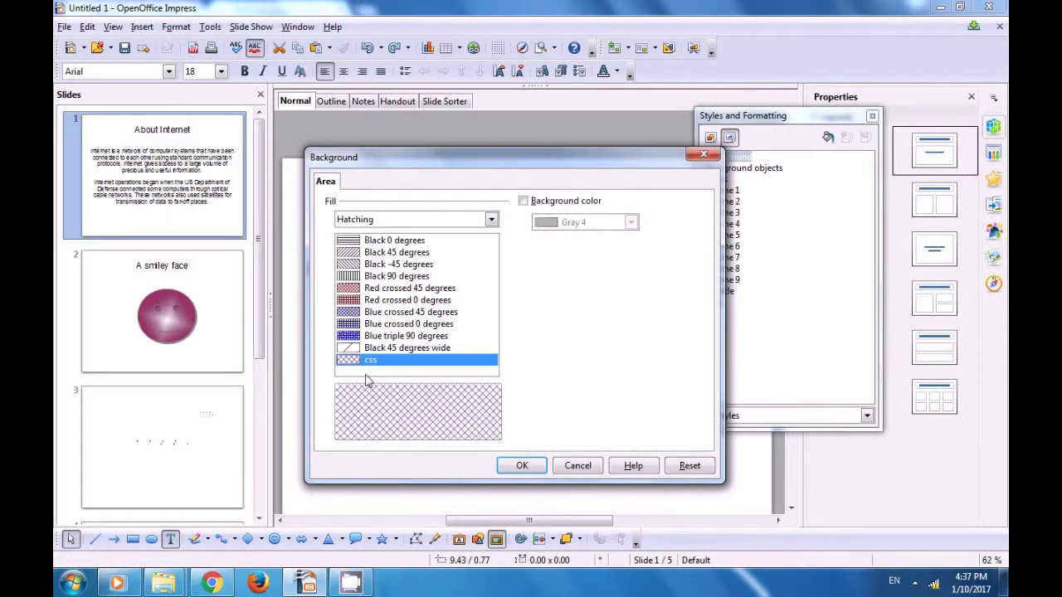
pyautogui.click(522, 467)
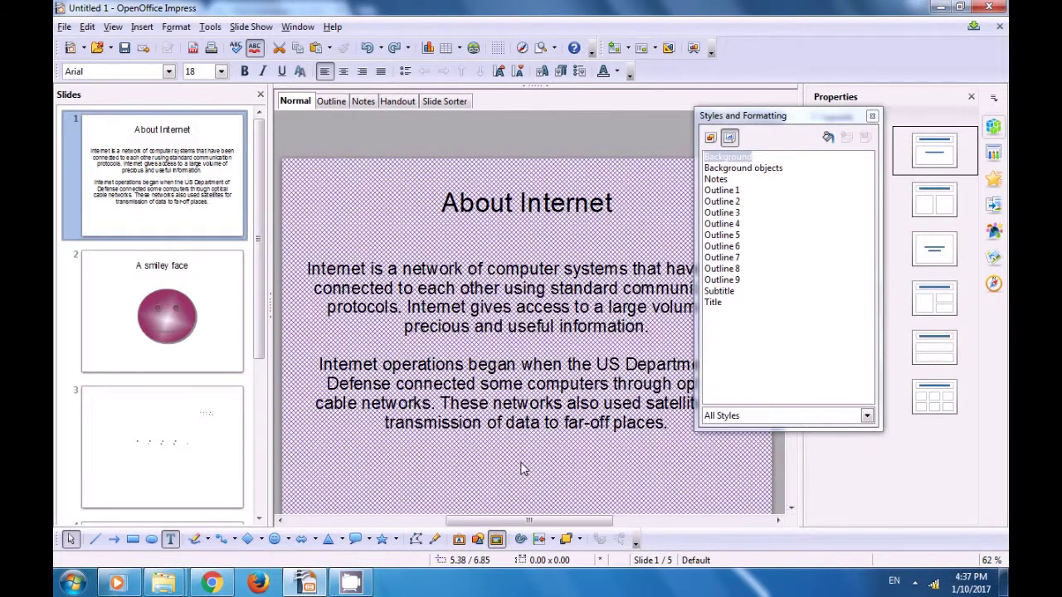
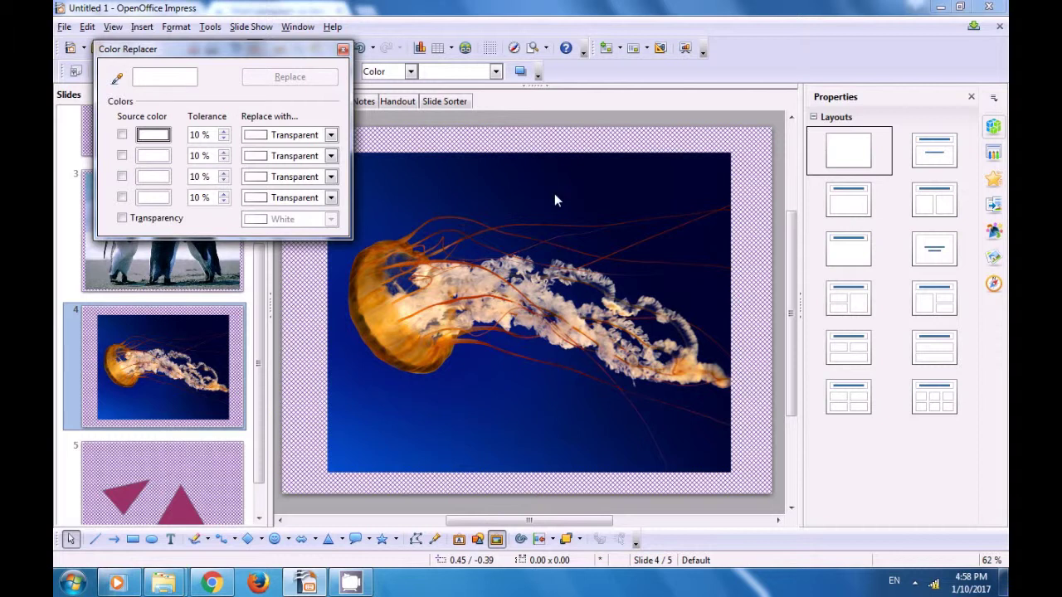
# - Replace the dark blue sampled from the jellyfish picture's upper right area with Red 3 at 10% tolerance using the Color Replacer
pyautogui.click(116, 78)
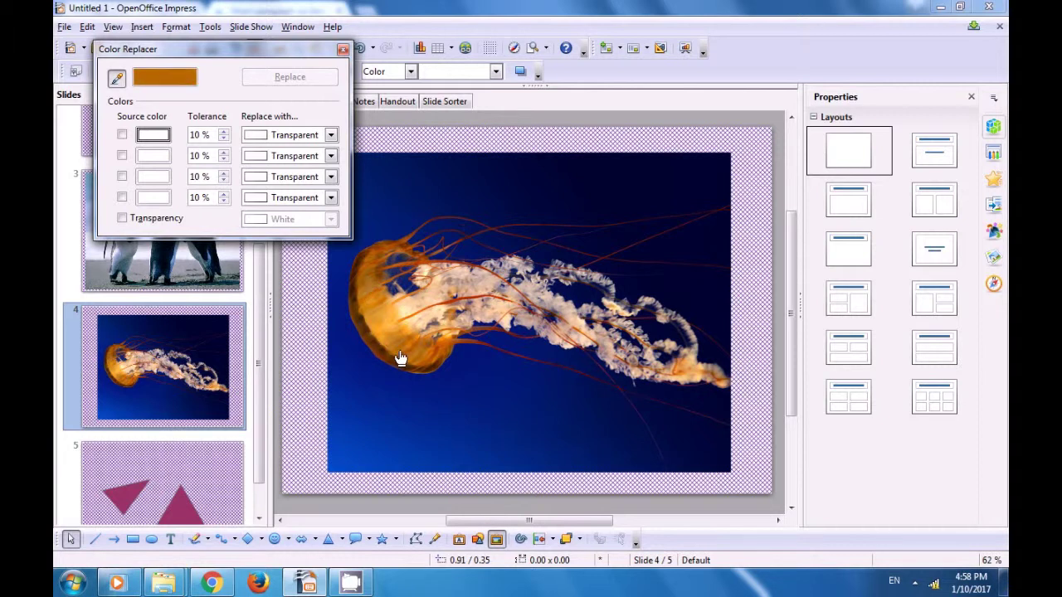
pyautogui.click(691, 181)
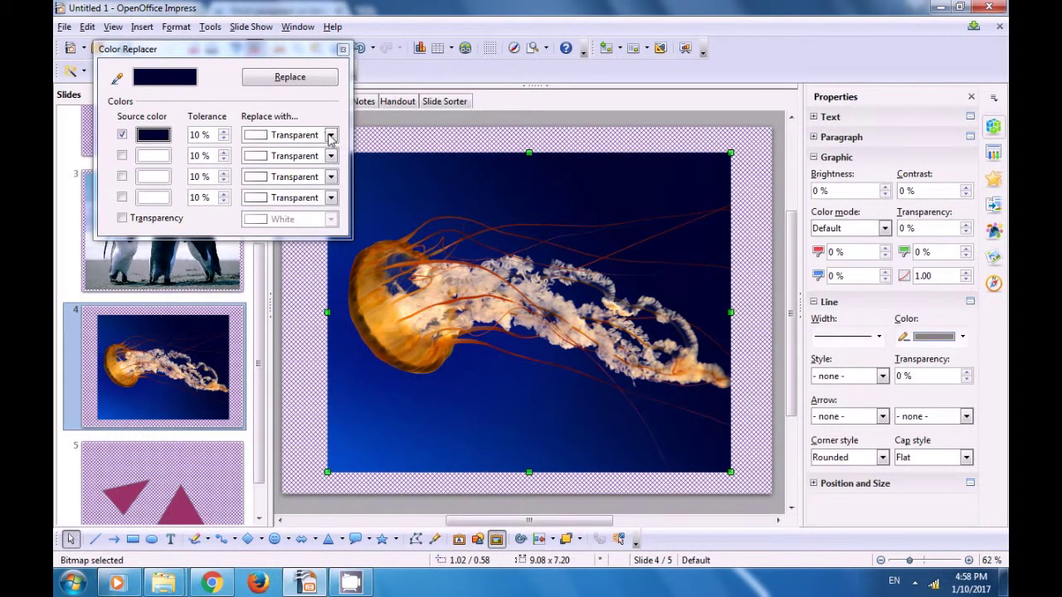
pyautogui.click(330, 135)
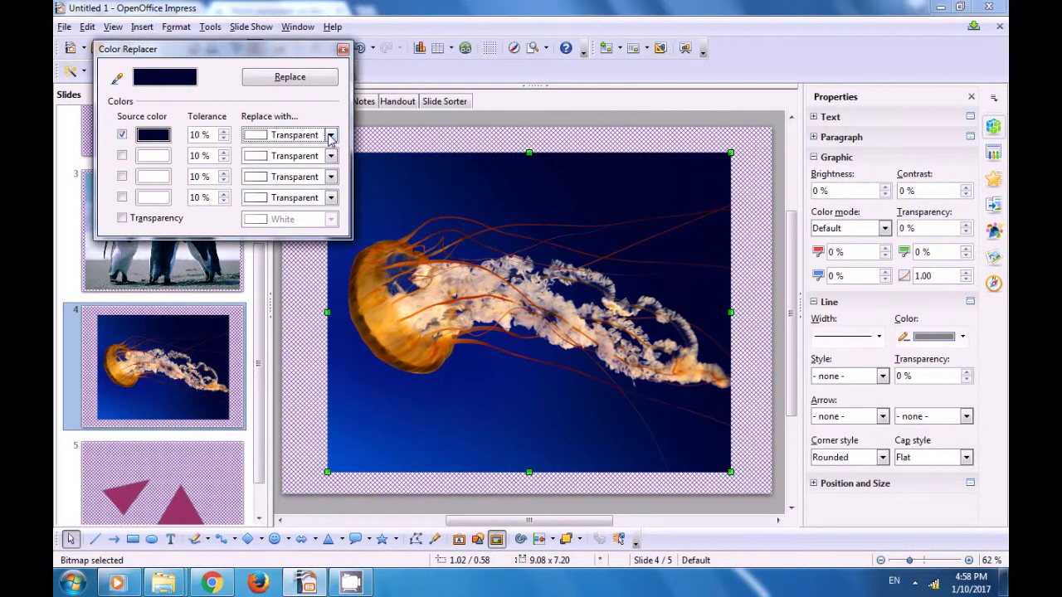
pyautogui.scroll(-12, 307, 224)
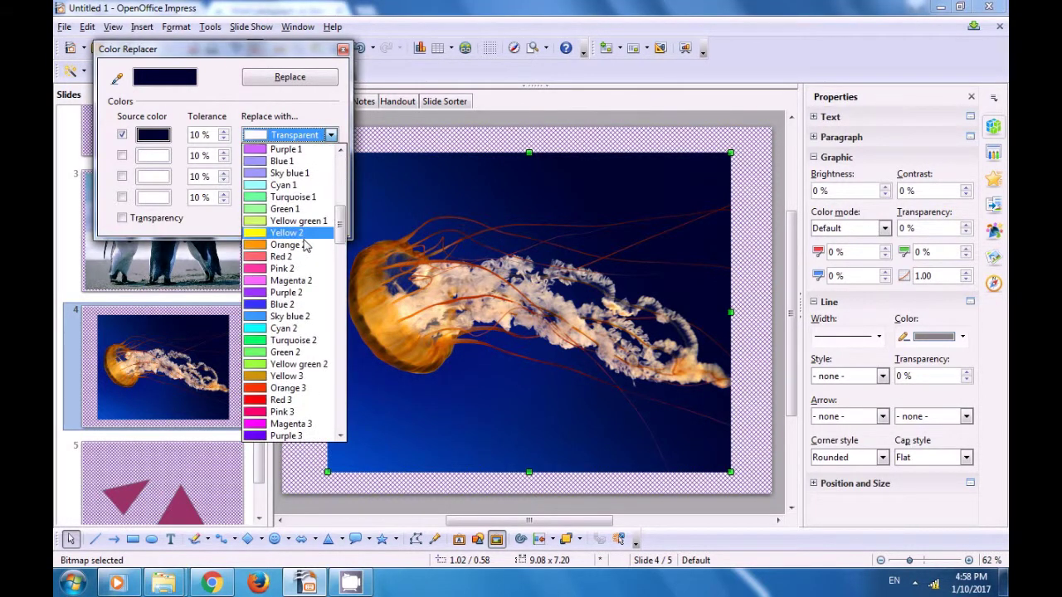
pyautogui.scroll(-2, 304, 253)
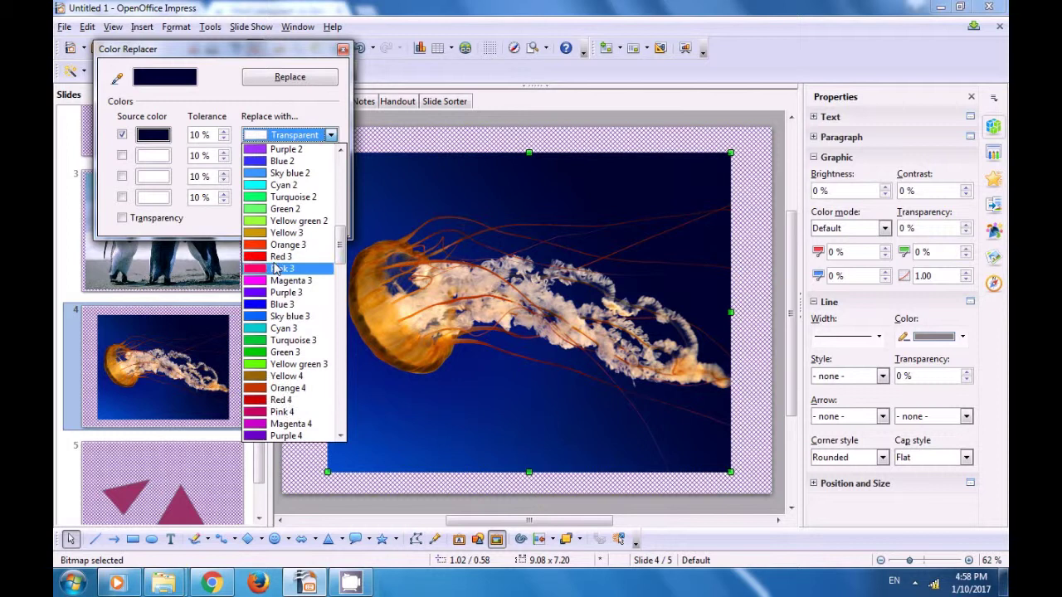
pyautogui.click(277, 256)
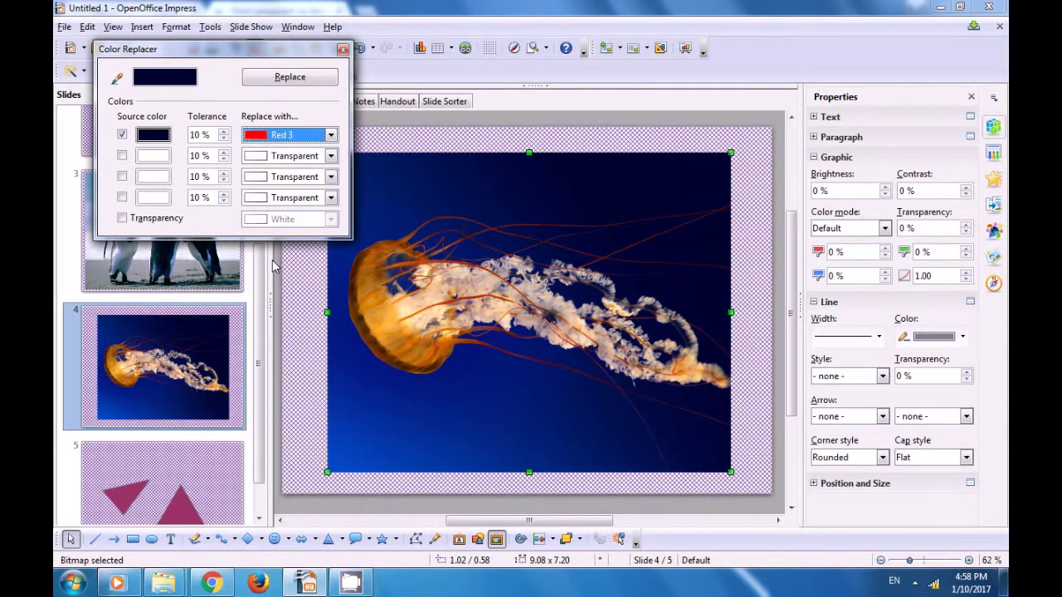
pyautogui.click(286, 78)
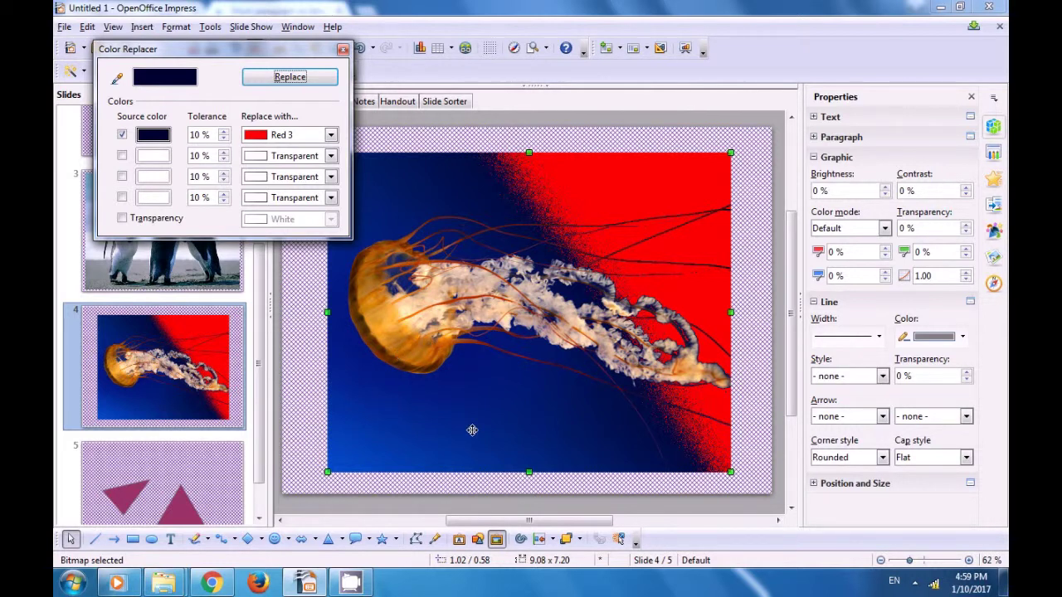
# - Replace the blues sampled from the jellyfish picture's lower area with Red 3 and Green 3 at 10% tolerance using the Color Replacer
pyautogui.click(440, 423)
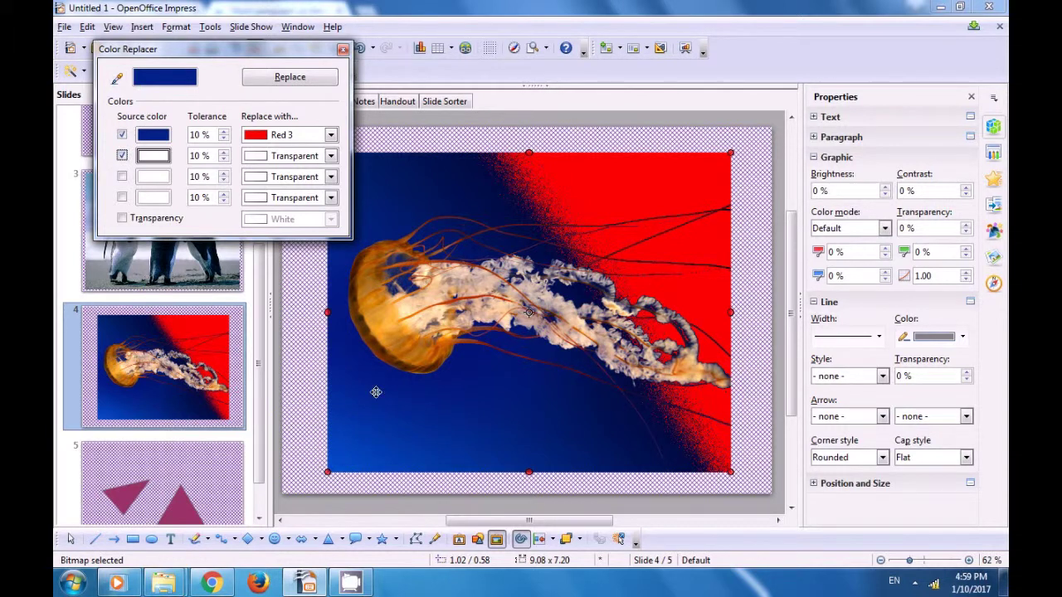
pyautogui.click(116, 77)
pyautogui.click(447, 413)
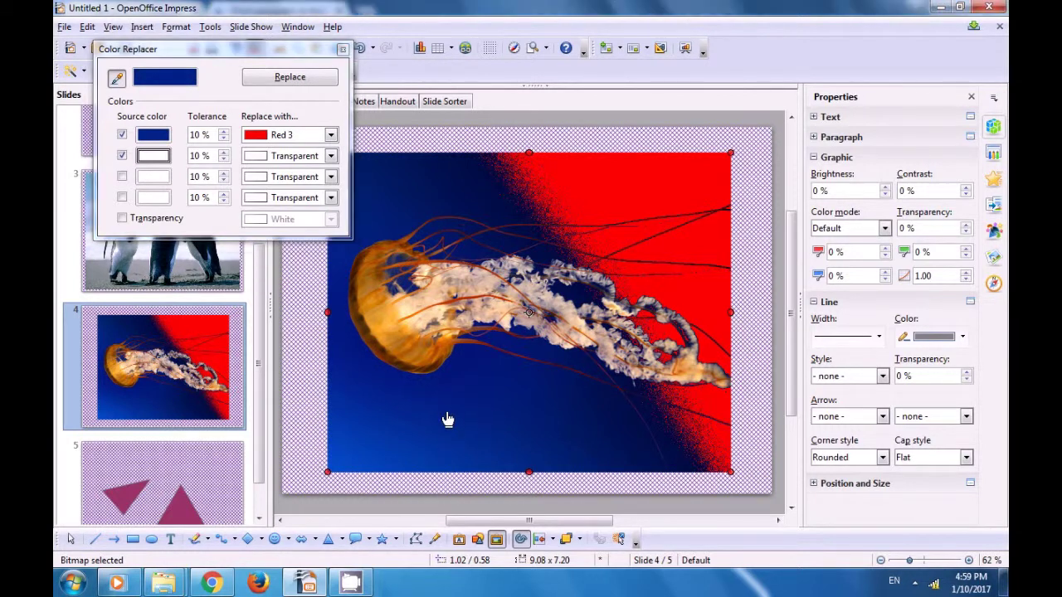
pyautogui.click(330, 156)
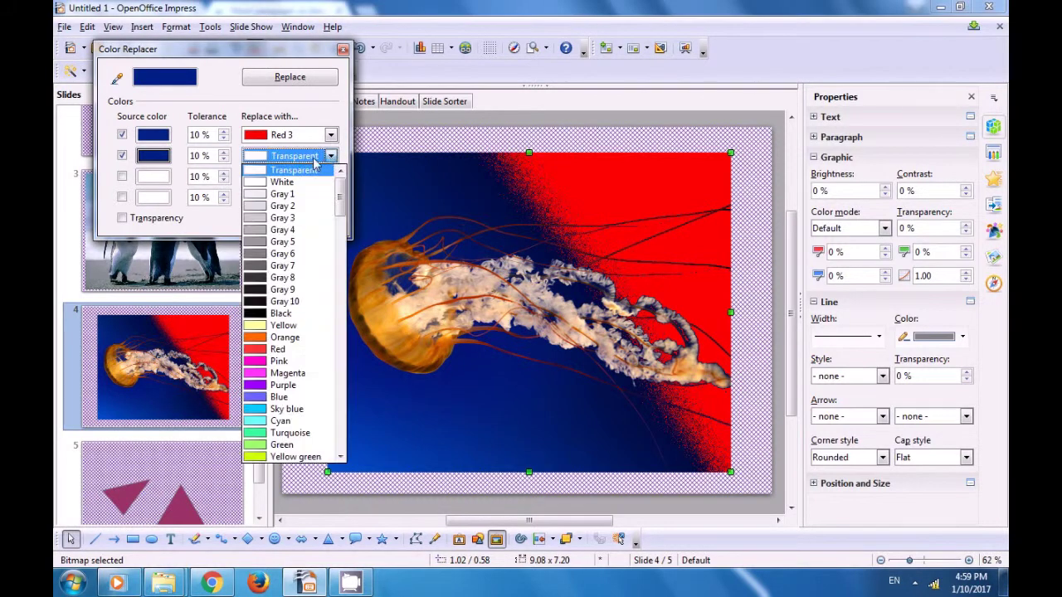
pyautogui.scroll(-9, 286, 332)
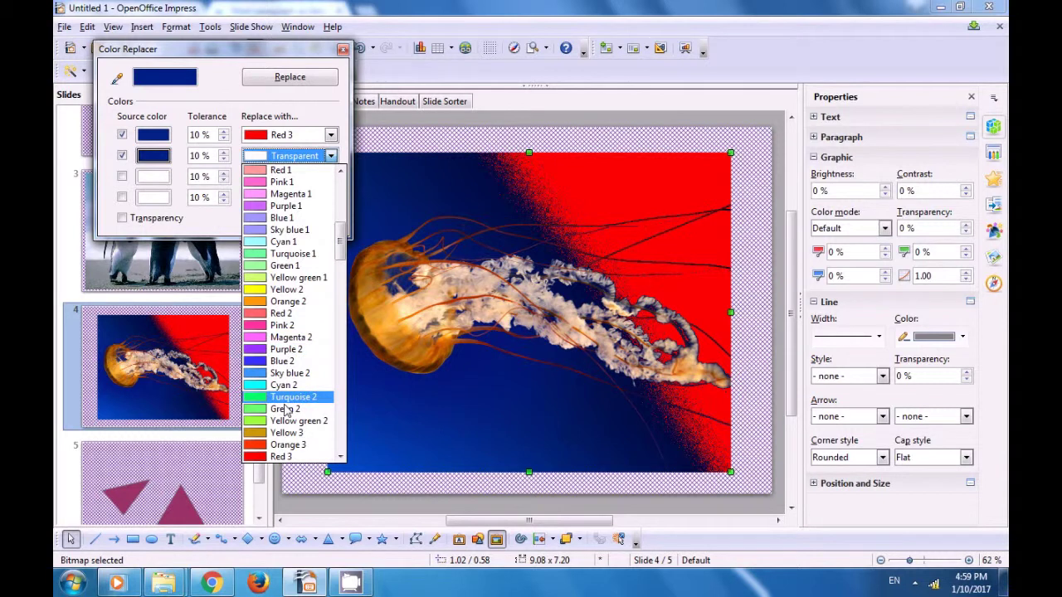
pyautogui.scroll(-6, 286, 411)
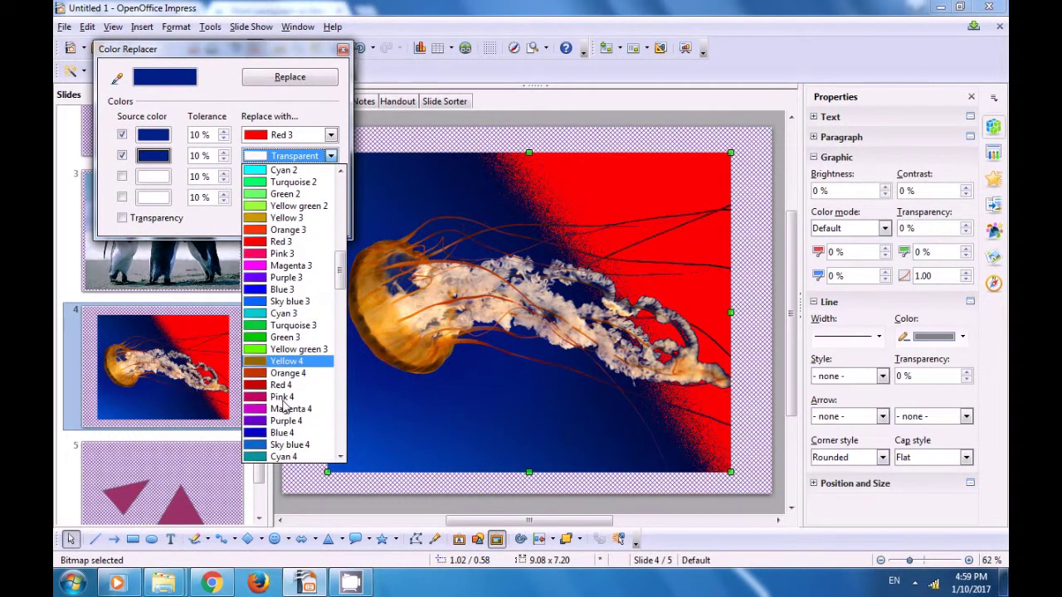
pyautogui.click(278, 338)
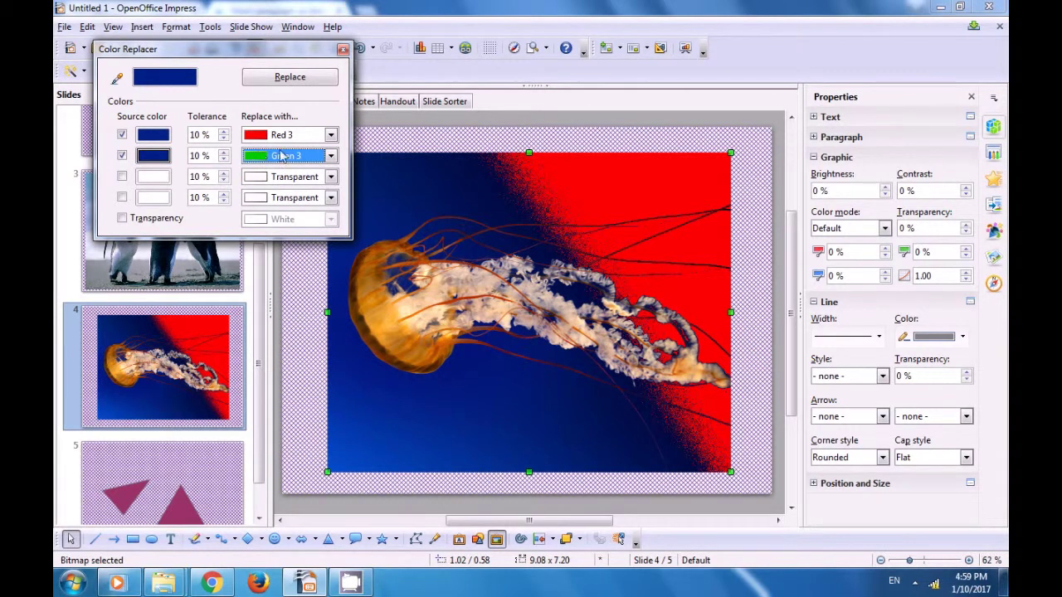
pyautogui.click(292, 78)
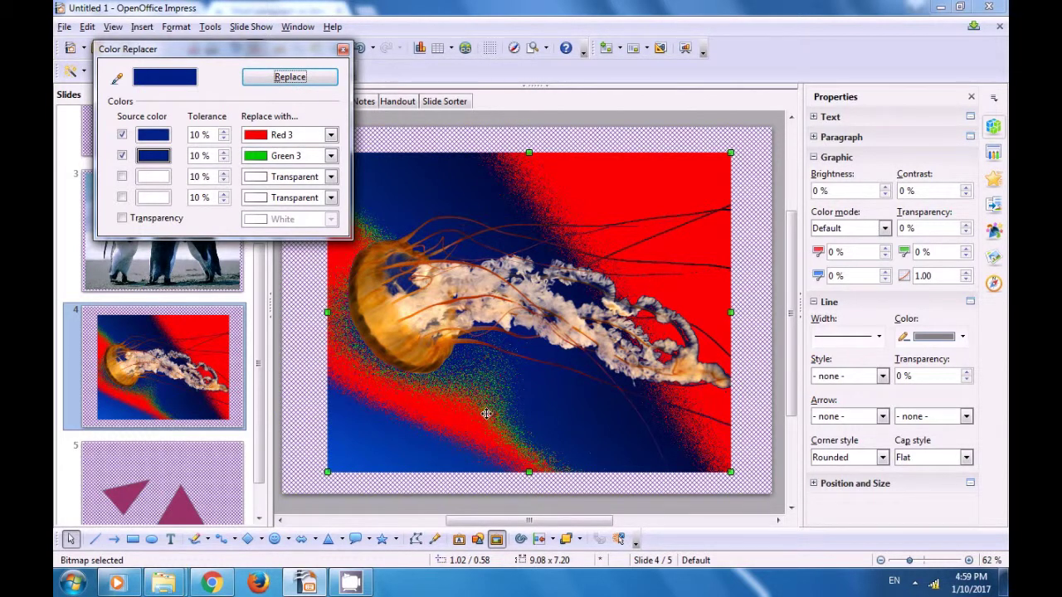
pyautogui.click(330, 135)
pyautogui.click(284, 246)
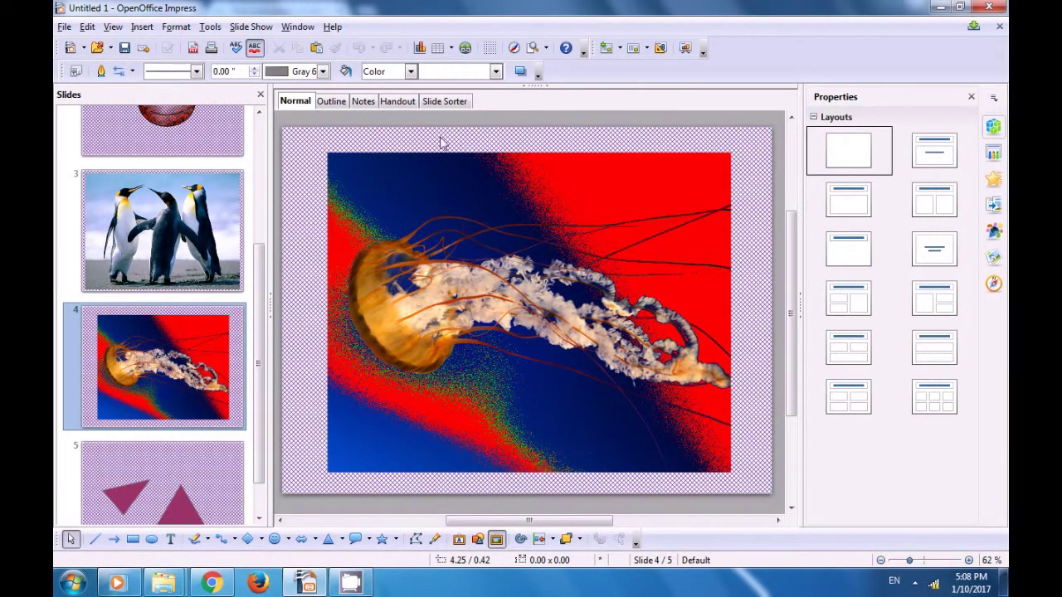
# - Open the Media Player docked above the slide editing area and hide the Gallery
pyautogui.click(211, 26)
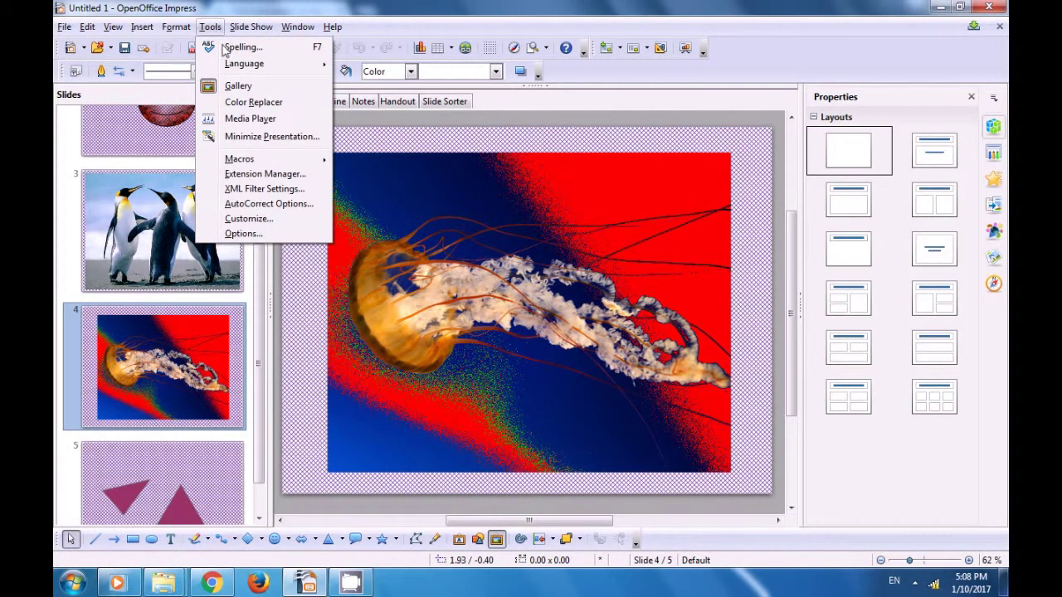
pyautogui.click(241, 118)
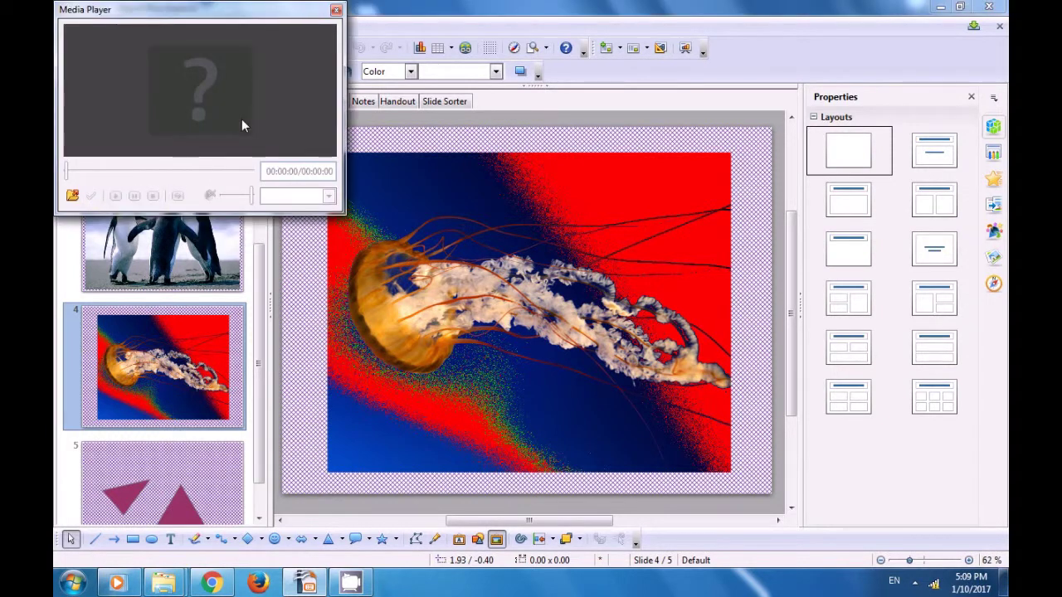
pyautogui.moveTo(237, 20); pyautogui.dragTo(470, 91)
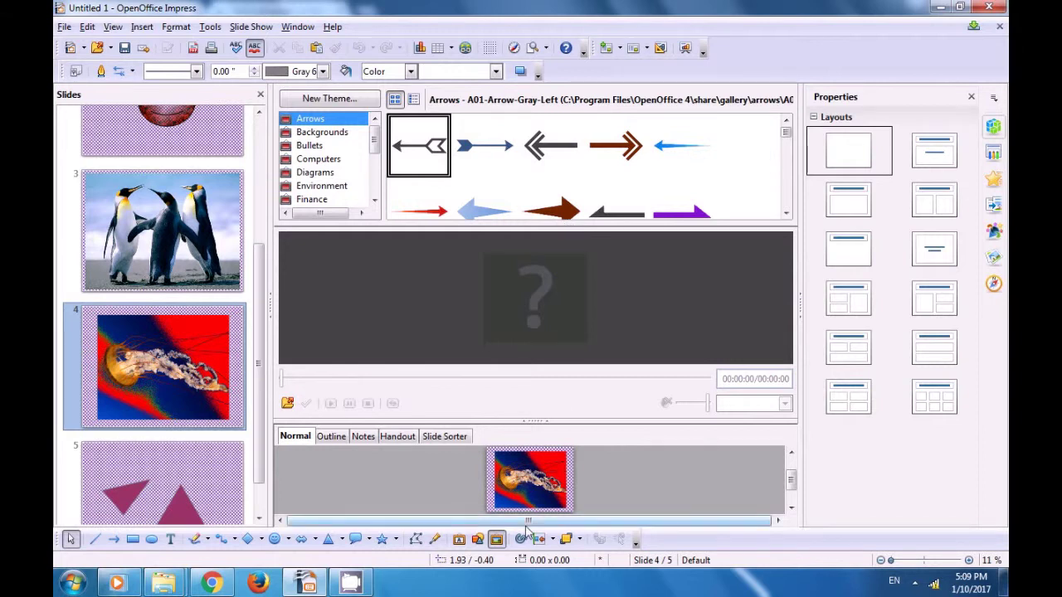
pyautogui.click(500, 547)
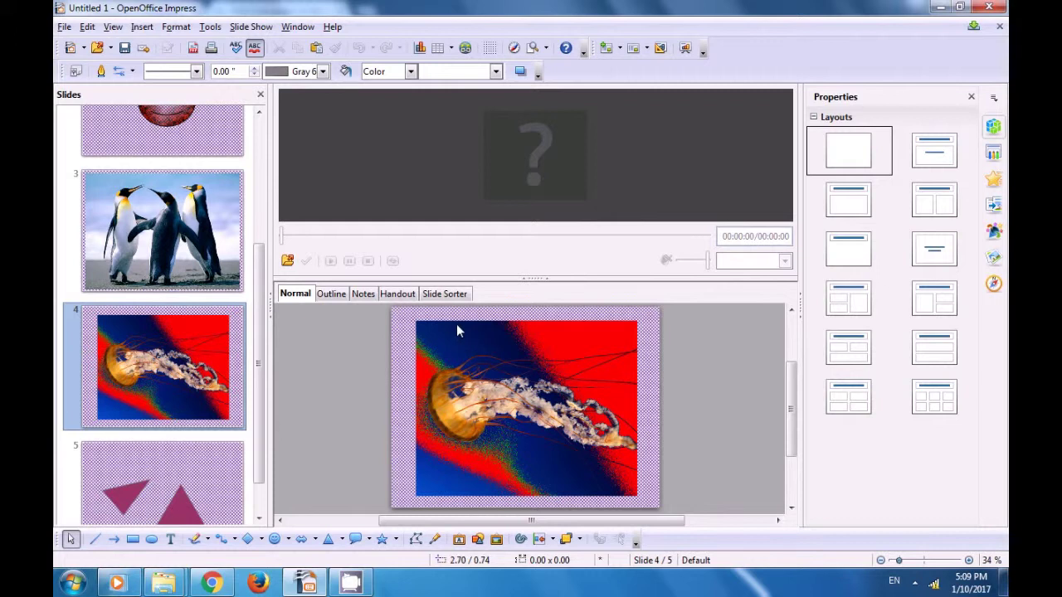
# - Load the Wildlife video from the Sample Videos folder in the Media Player and insert it on slide 4
pyautogui.click(287, 262)
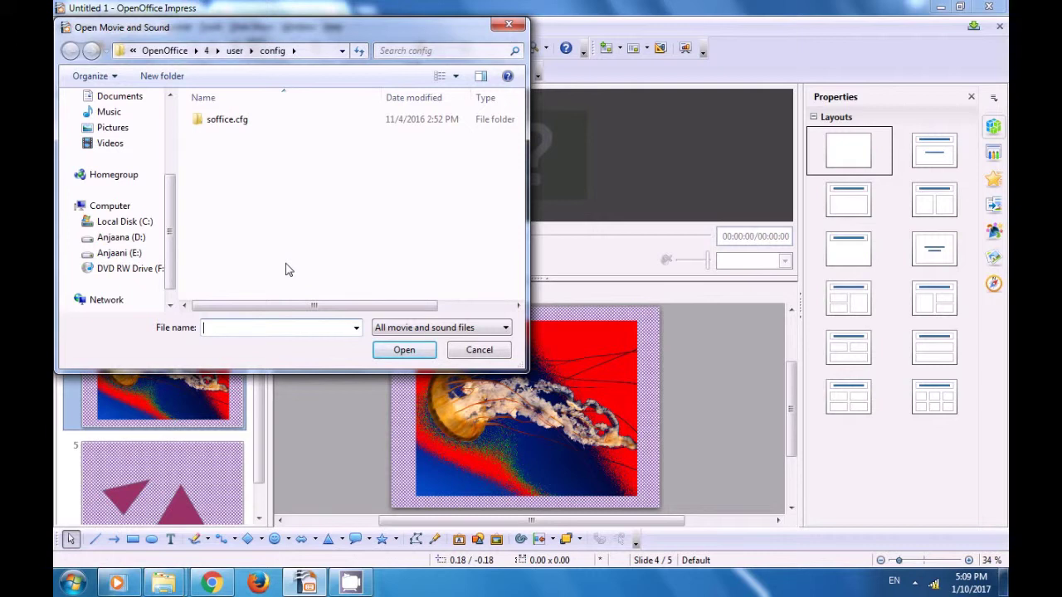
pyautogui.click(109, 145)
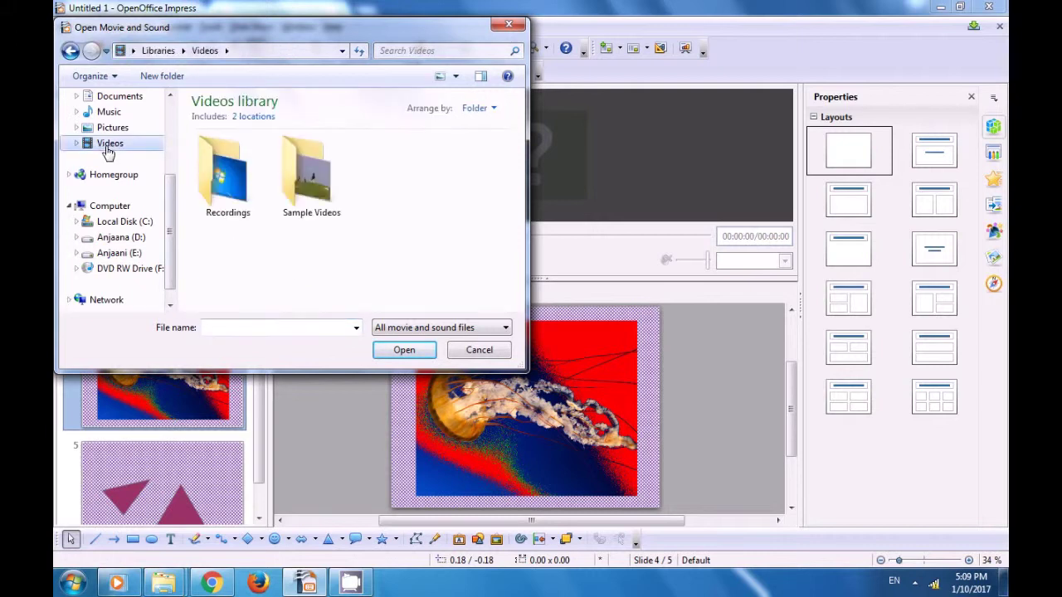
pyautogui.doubleClick(298, 206)
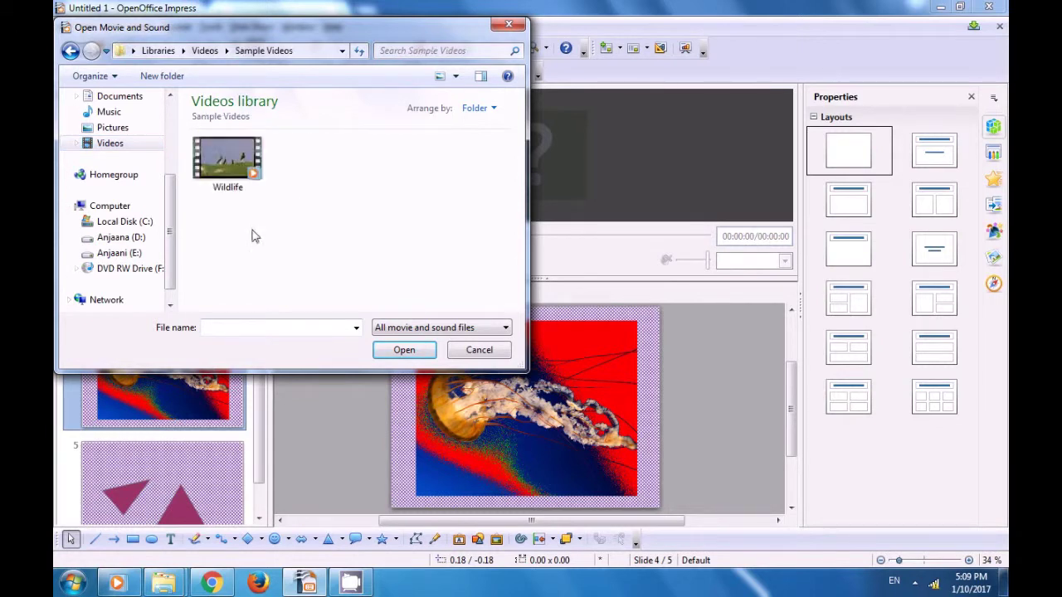
pyautogui.click(224, 174)
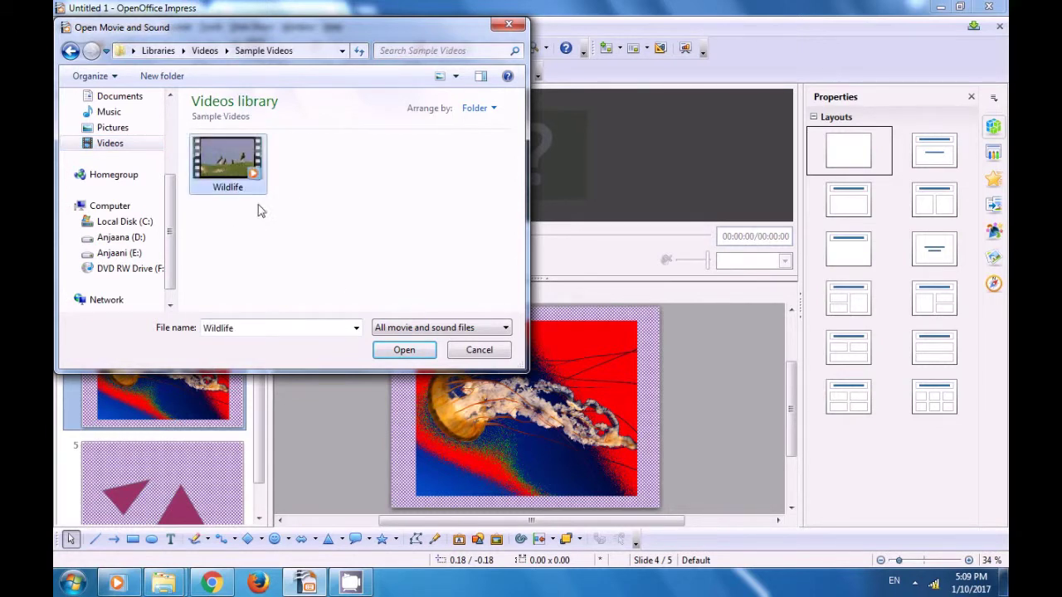
pyautogui.click(398, 350)
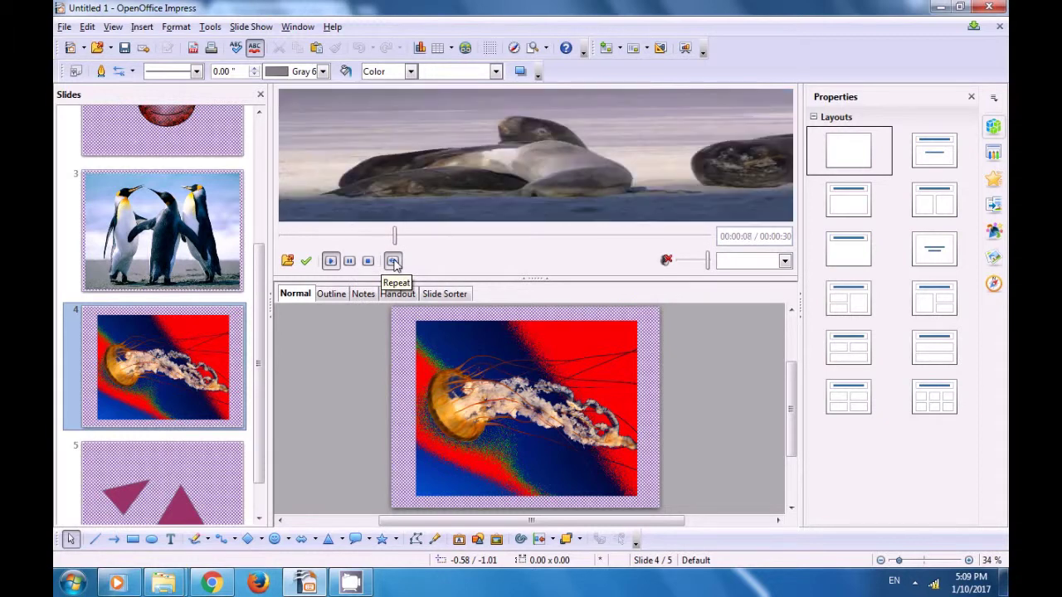
pyautogui.click(306, 260)
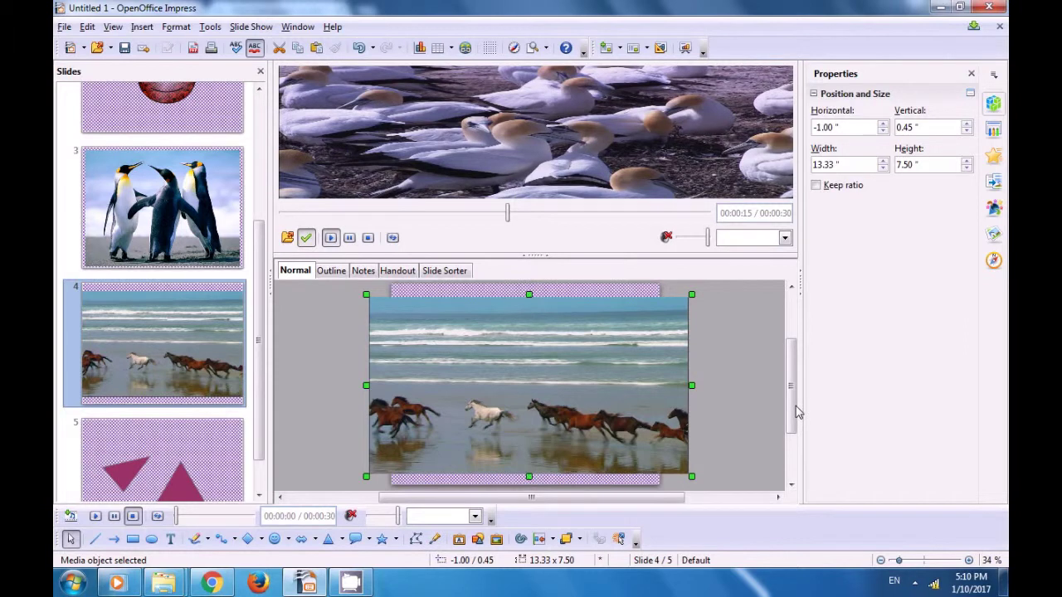
pyautogui.scroll(-3, 796, 413)
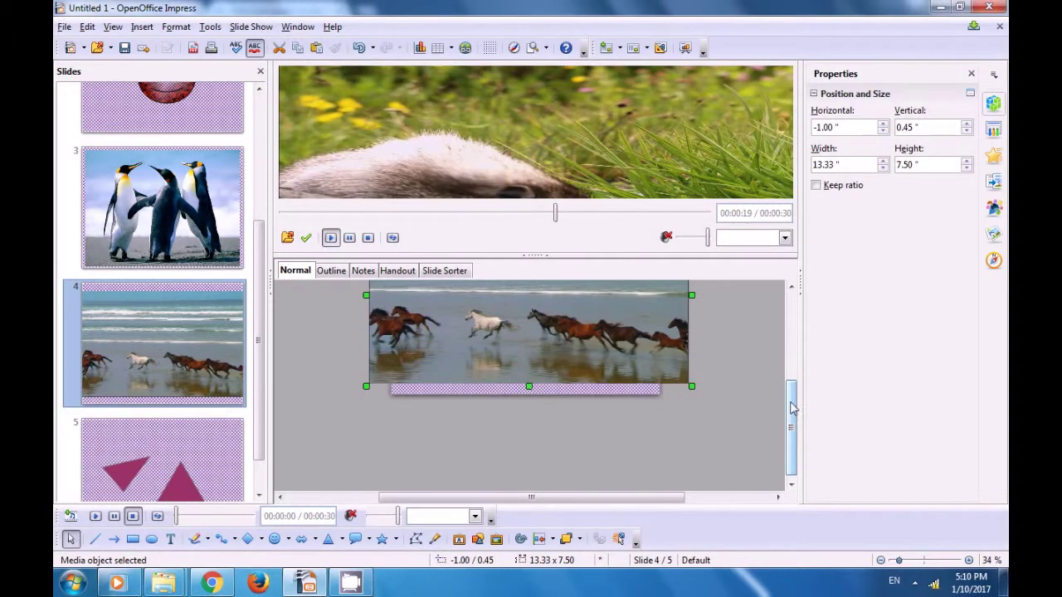
pyautogui.scroll(1, 788, 390)
pyautogui.scroll(3, 784, 366)
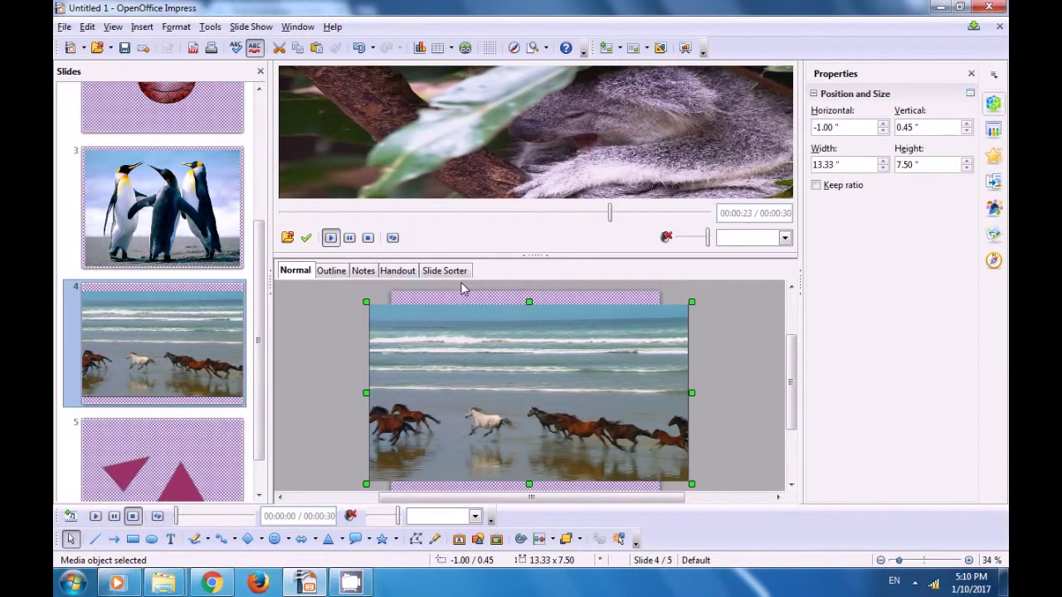
# - Load the Rec video from the Recordings folder, insert it on slide 4 and stop its playback in the Media Player
pyautogui.click(287, 239)
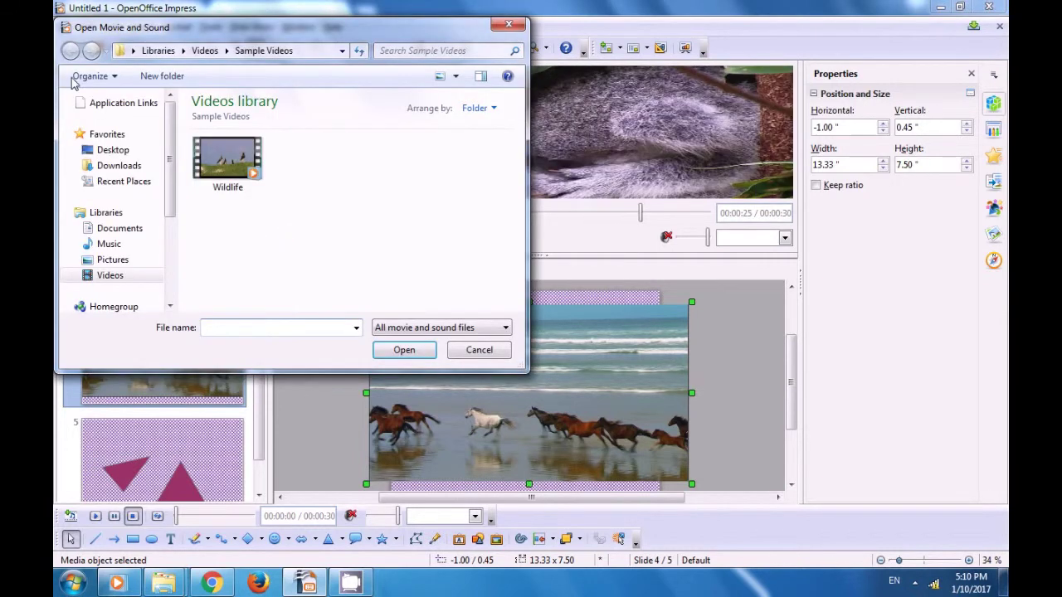
pyautogui.click(111, 278)
pyautogui.click(215, 189)
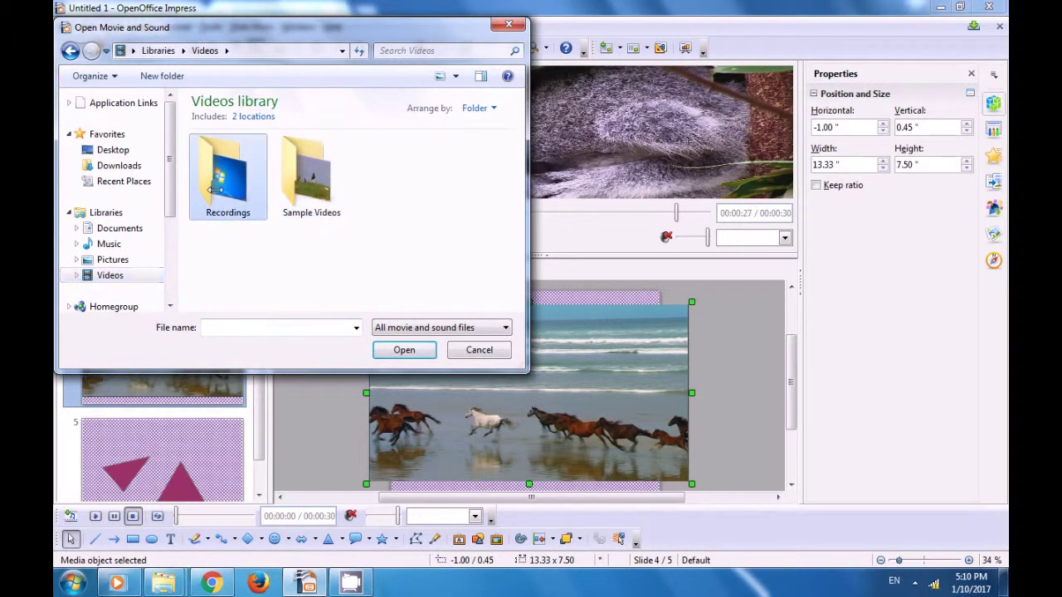
pyautogui.doubleClick(216, 189)
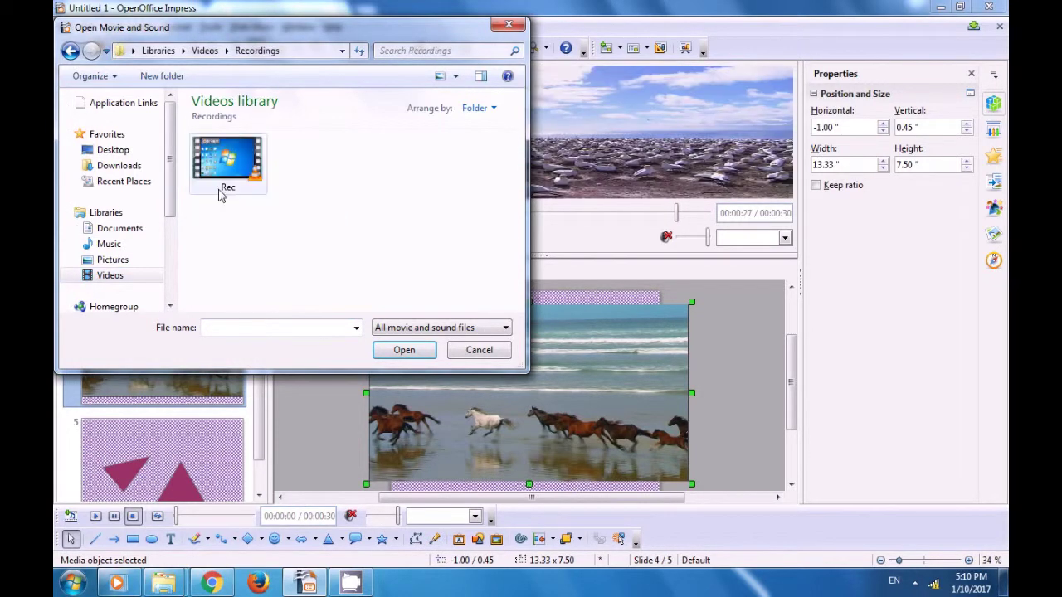
pyautogui.click(215, 186)
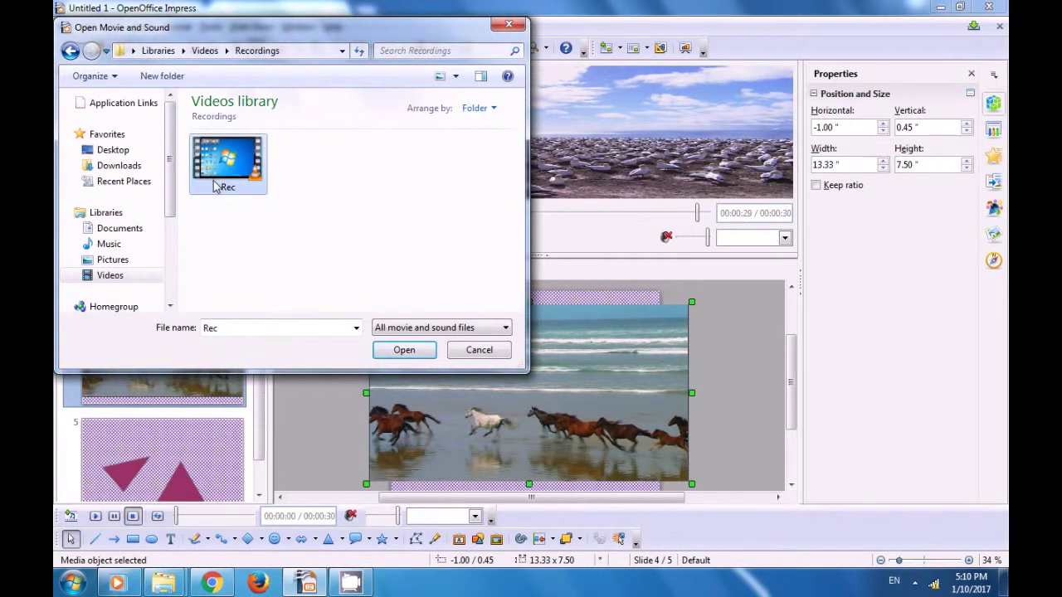
pyautogui.click(421, 353)
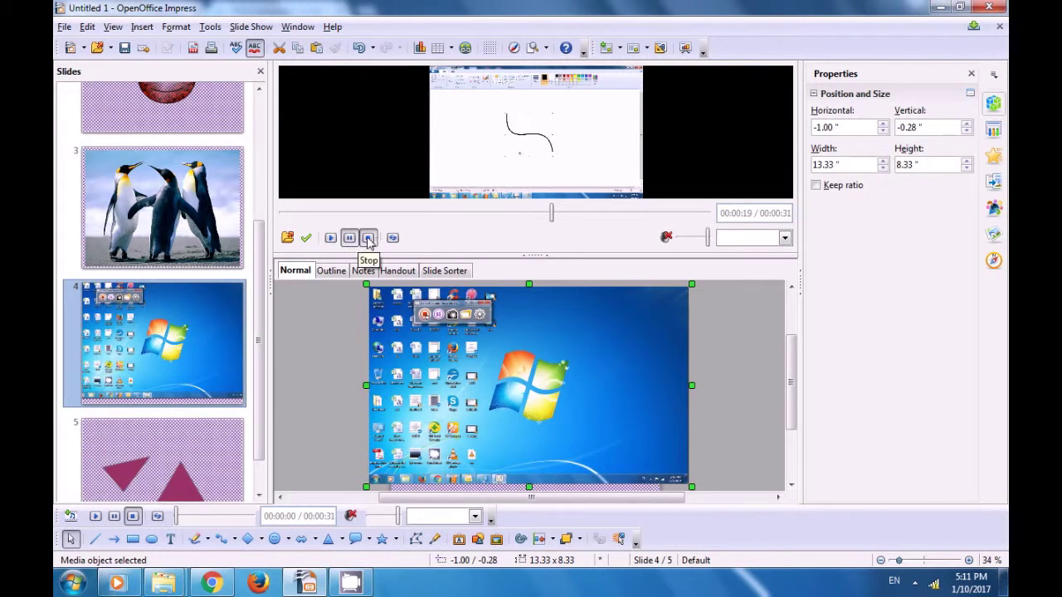
pyautogui.click(370, 238)
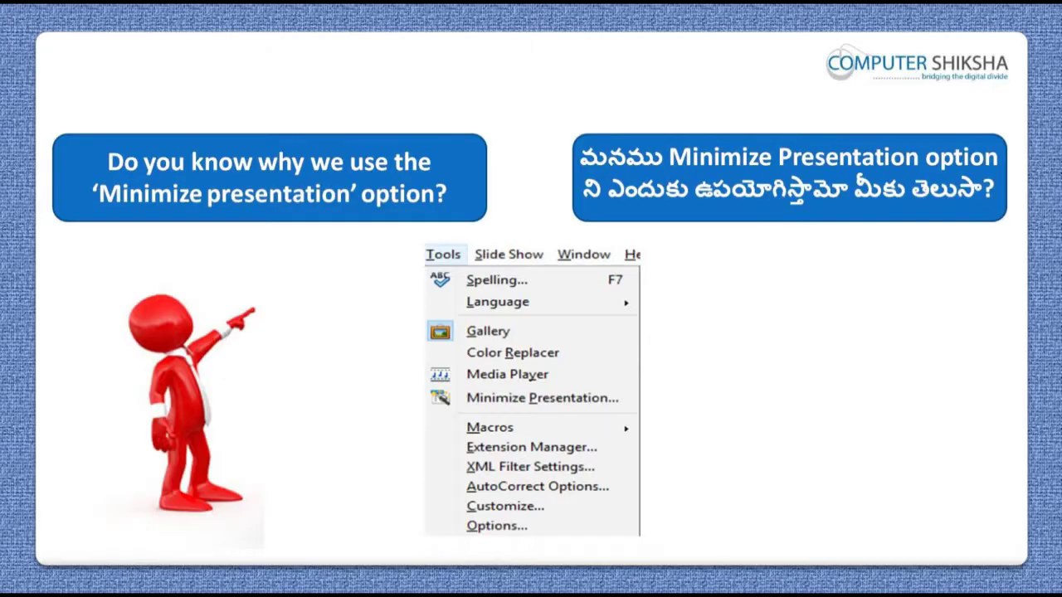